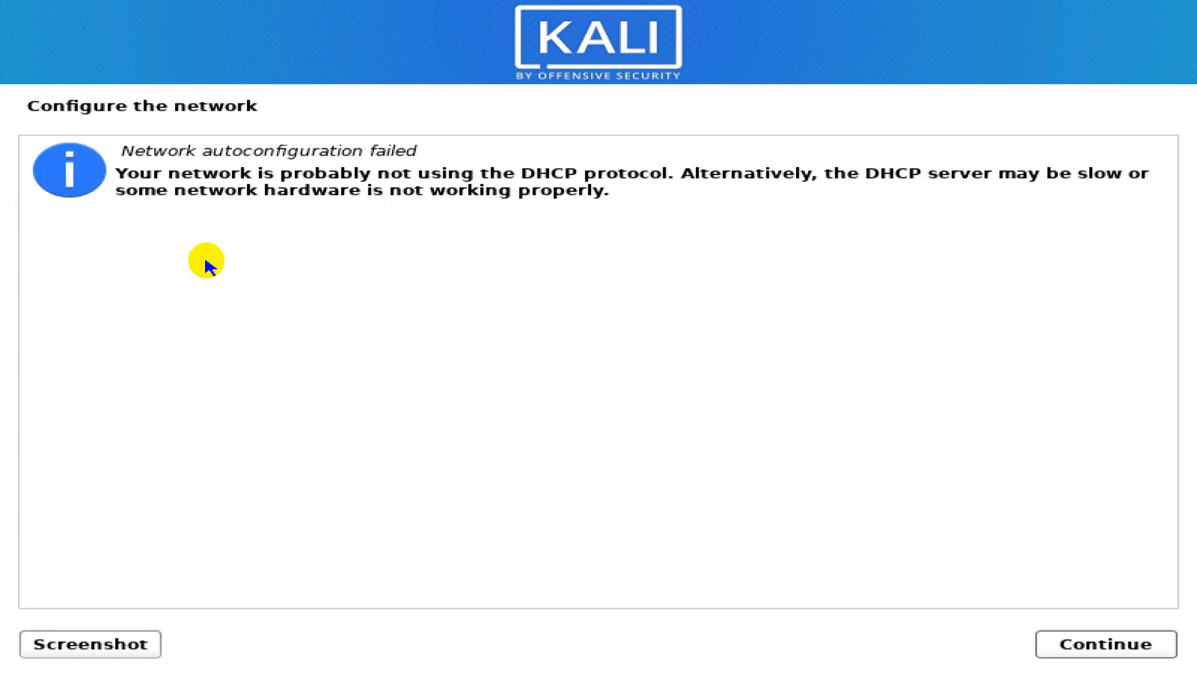
- Skip network configuration for now and keep 'kali' as the hostname
{"action": "left_click_drag", "start_coordinate": [121, 151], "coordinate": [433, 152]}
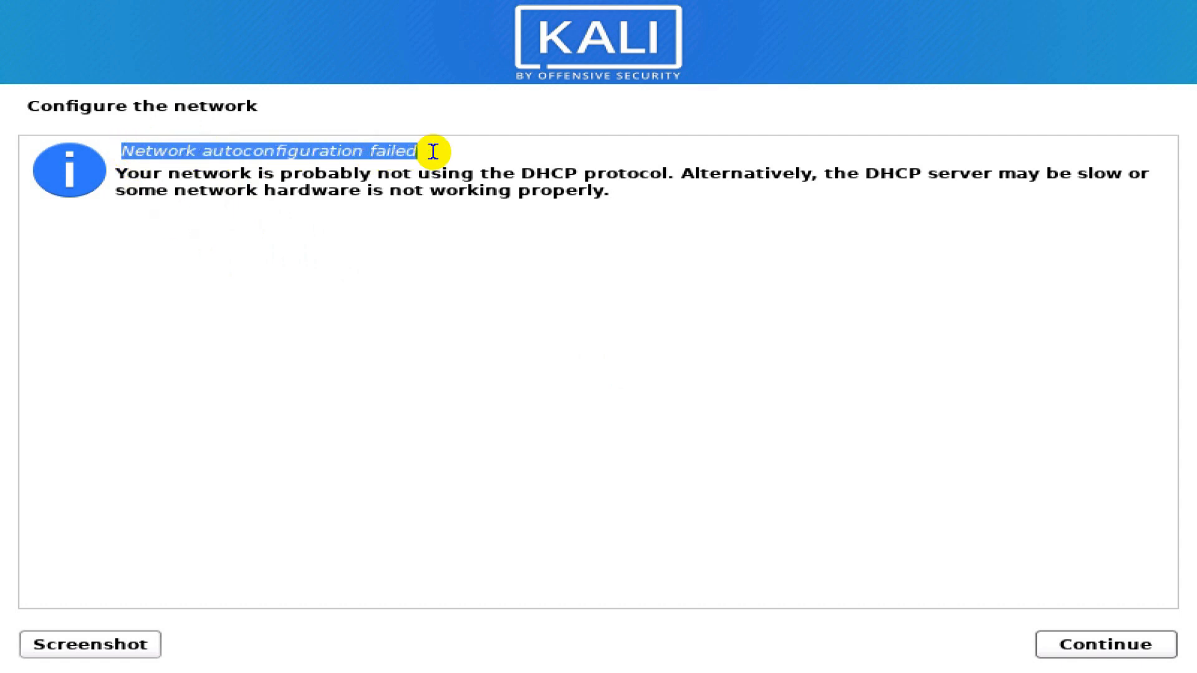
{"action": "left_click", "coordinate": [1081, 647]}
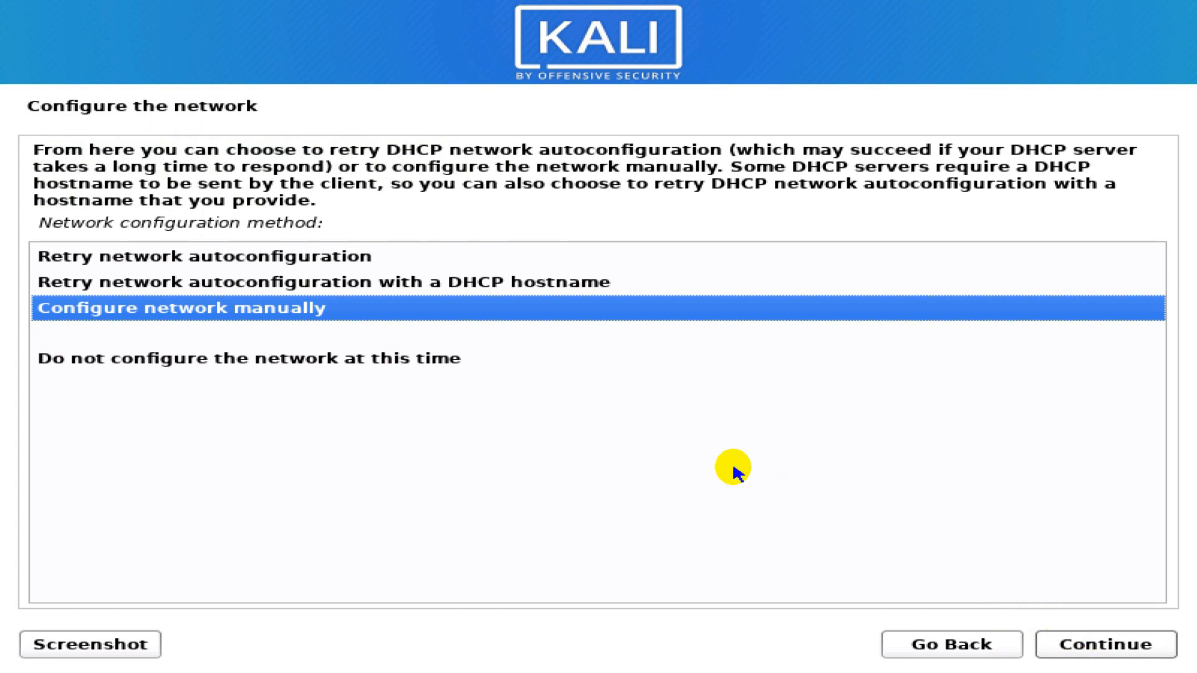
{"action": "left_click", "coordinate": [265, 359]}
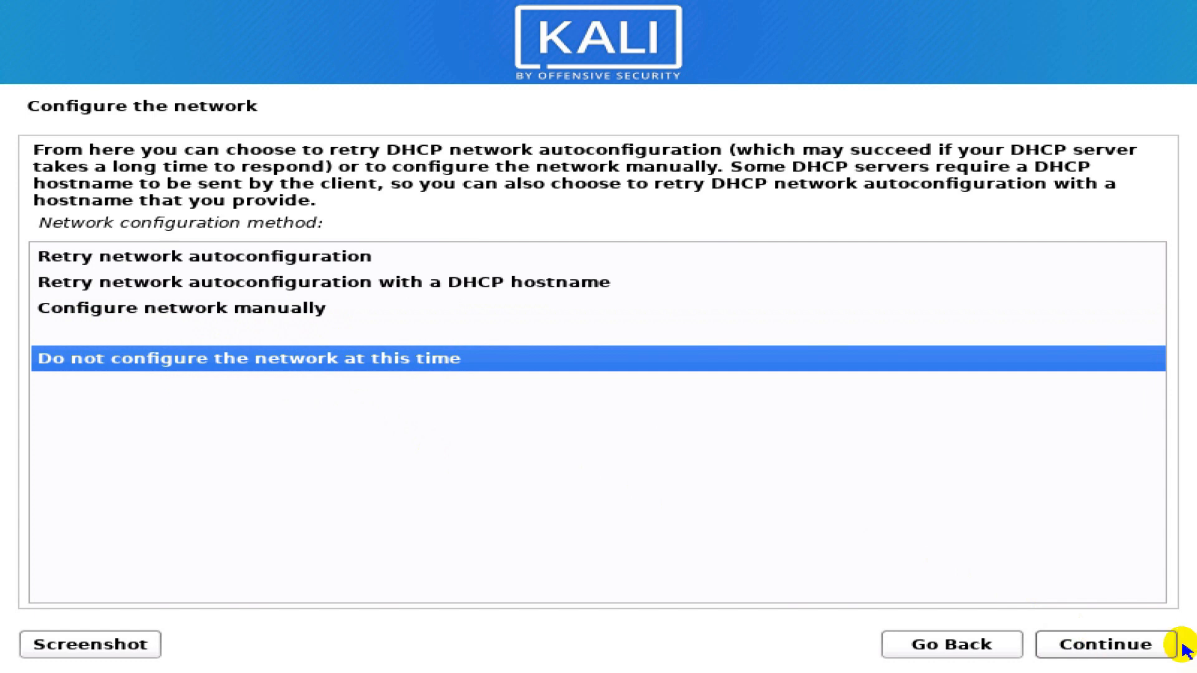
{"action": "left_click", "coordinate": [1157, 650]}
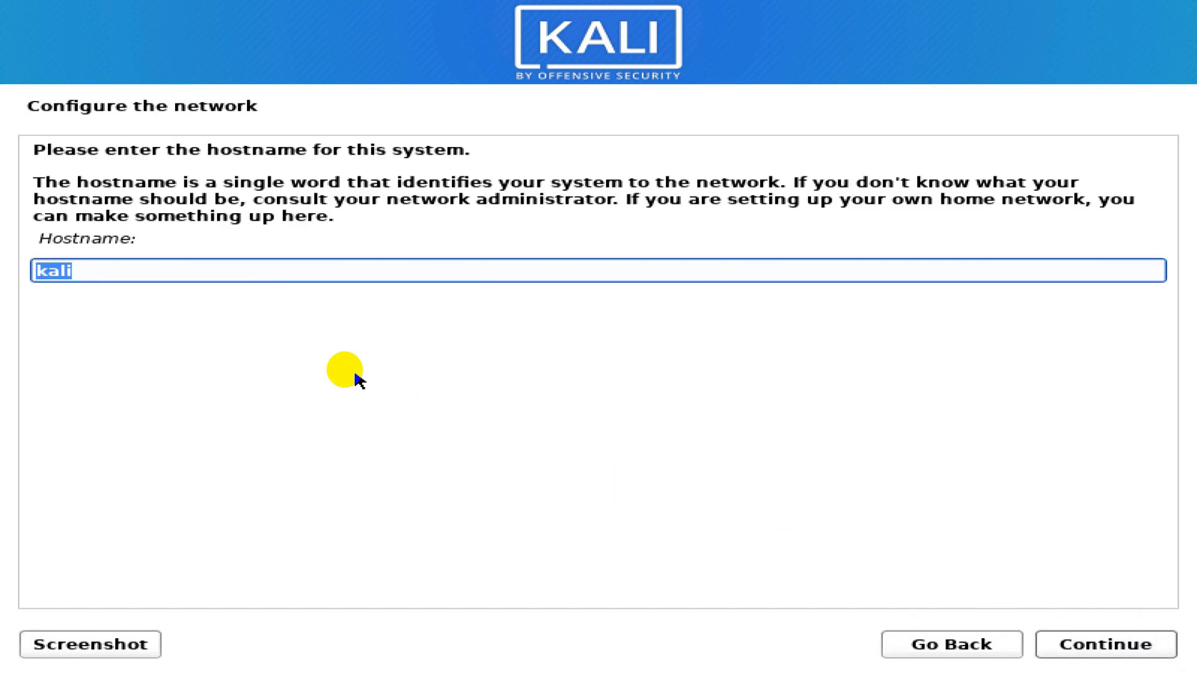
{"action": "left_click", "coordinate": [195, 270]}
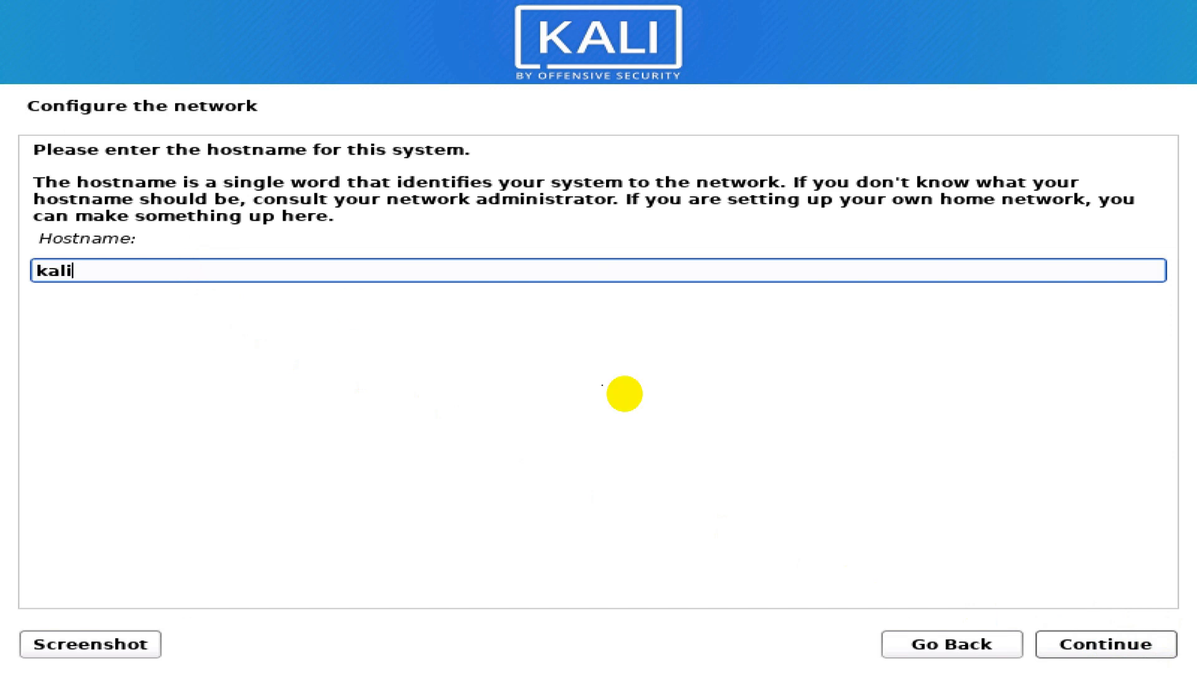
{"action": "left_click", "coordinate": [1100, 649]}
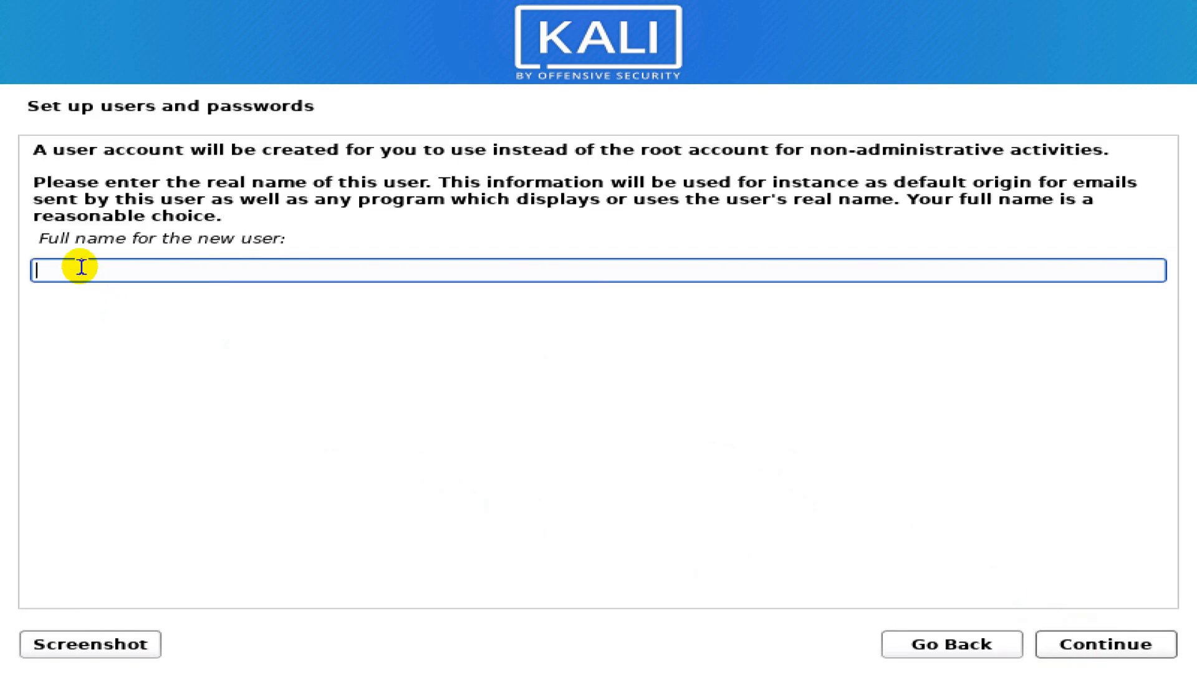
- Enter the new user's full name
{"action": "left_click_drag", "start_coordinate": [43, 235], "coordinate": [302, 231]}
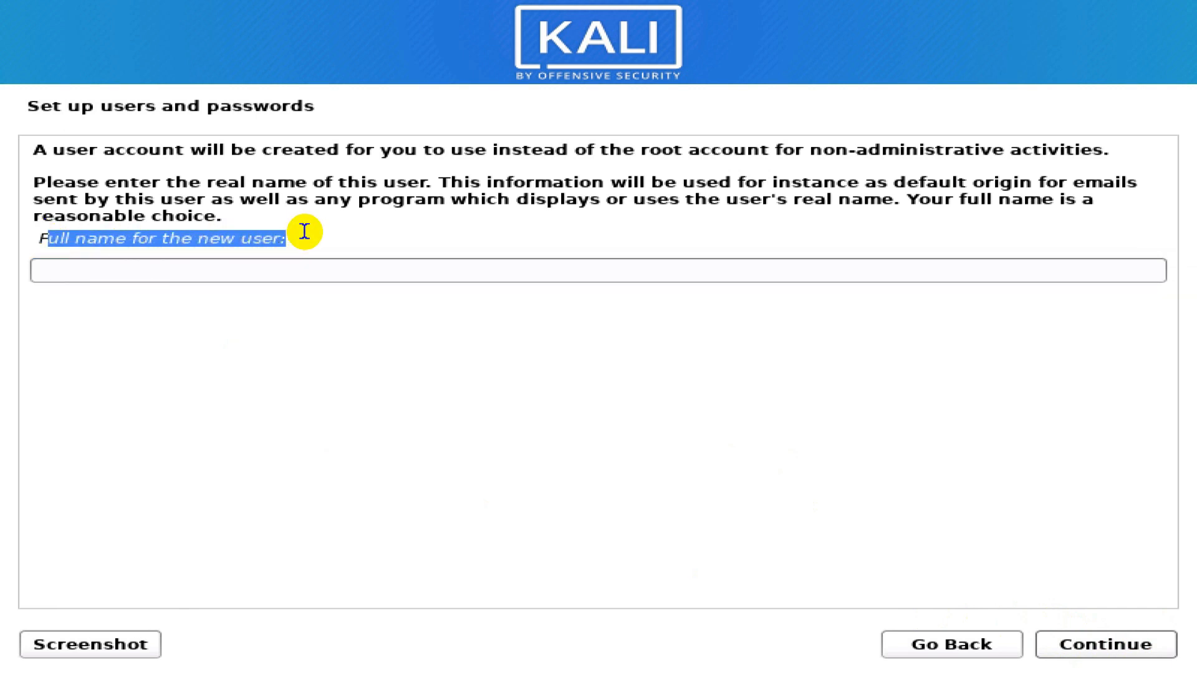
{"action": "left_click", "coordinate": [233, 270]}
{"action": "type", "text": "r"}
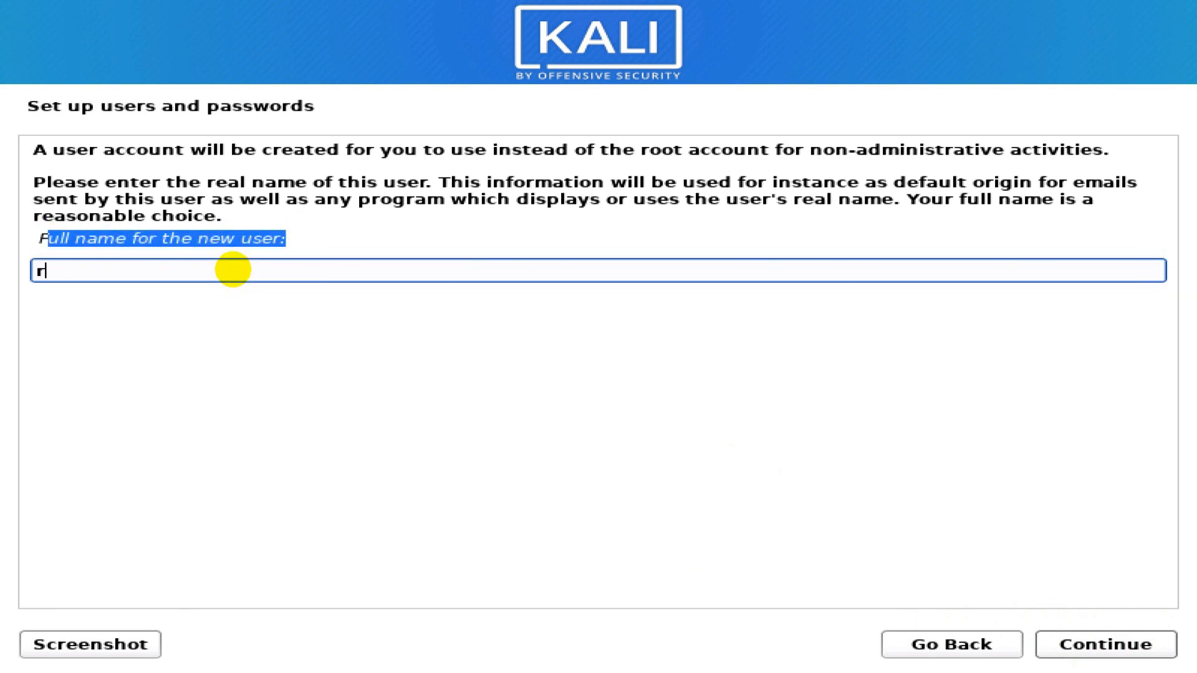
{"action": "type", "text": "avi raj rawat"}
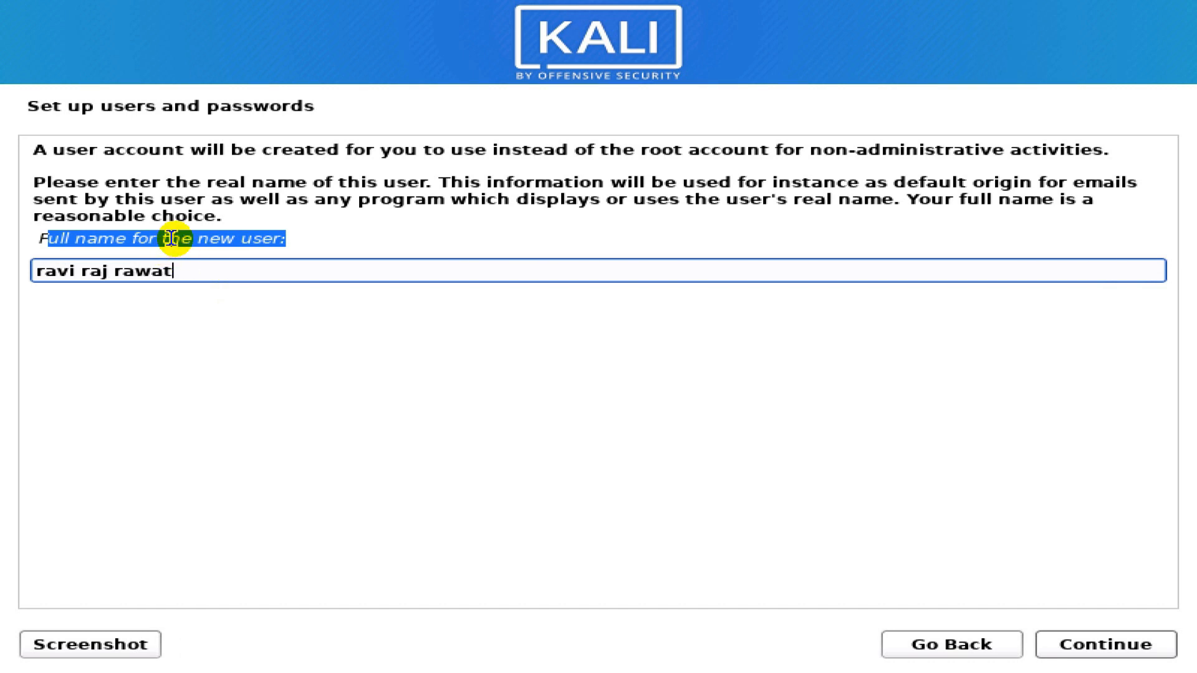
{"action": "left_click", "coordinate": [1080, 645]}
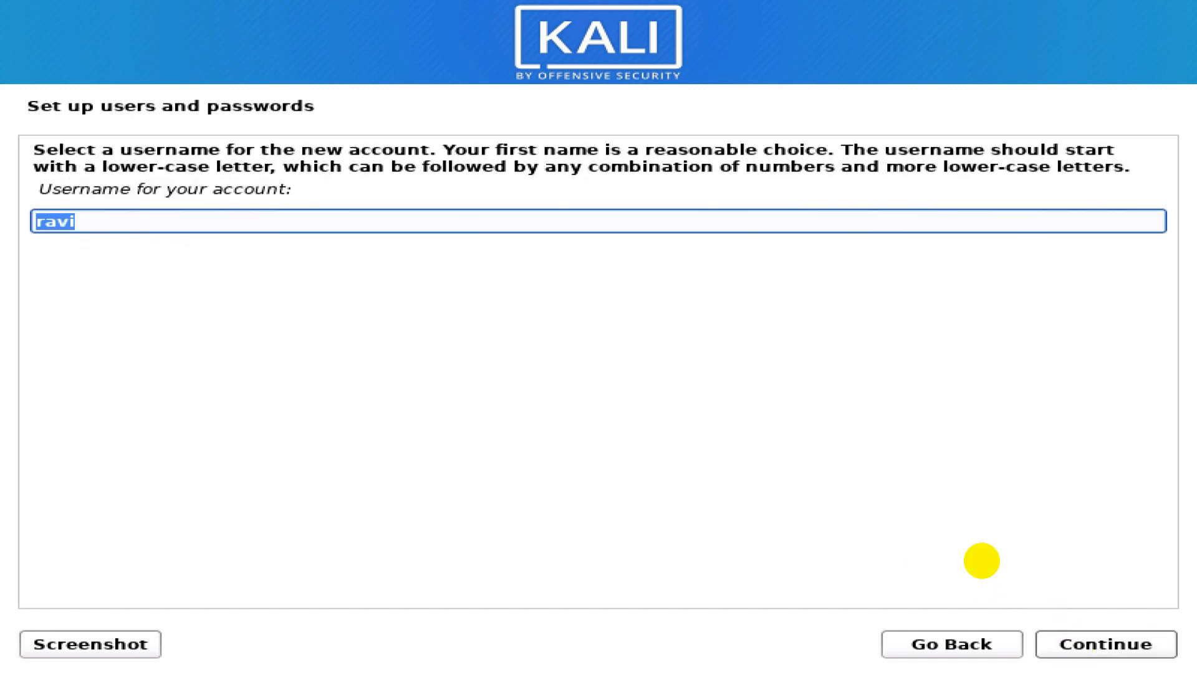
- Accept the suggested username
{"action": "left_click", "coordinate": [85, 217]}
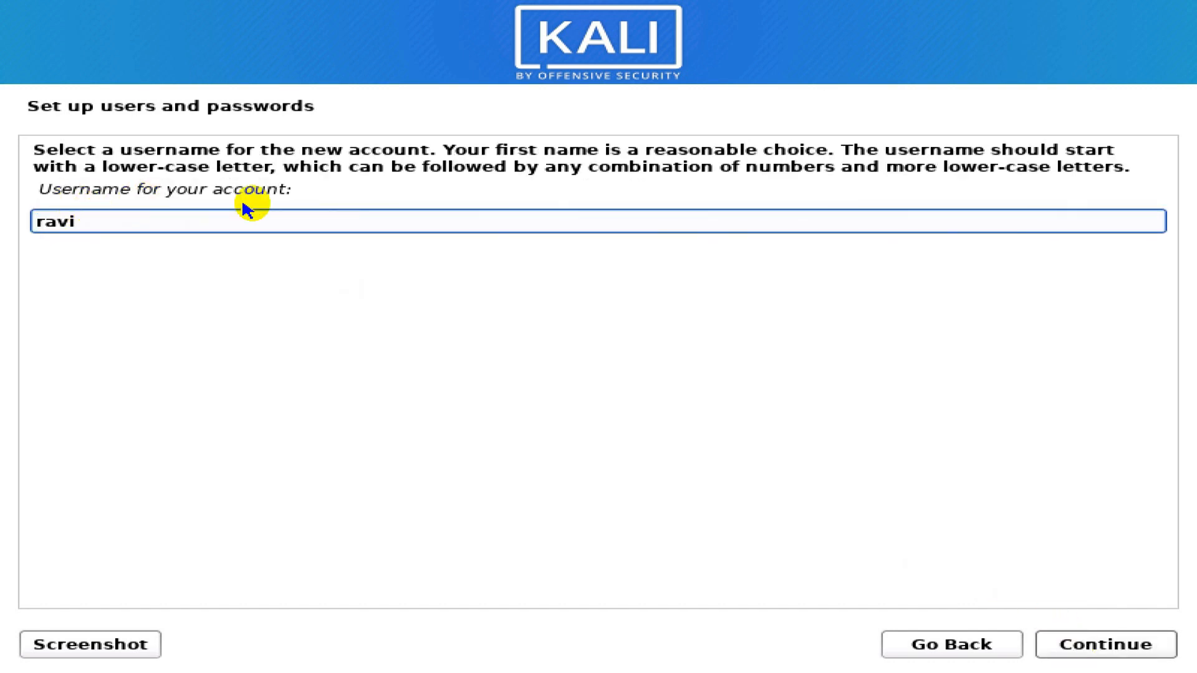
{"action": "left_click_drag", "start_coordinate": [130, 222], "coordinate": [11, 226]}
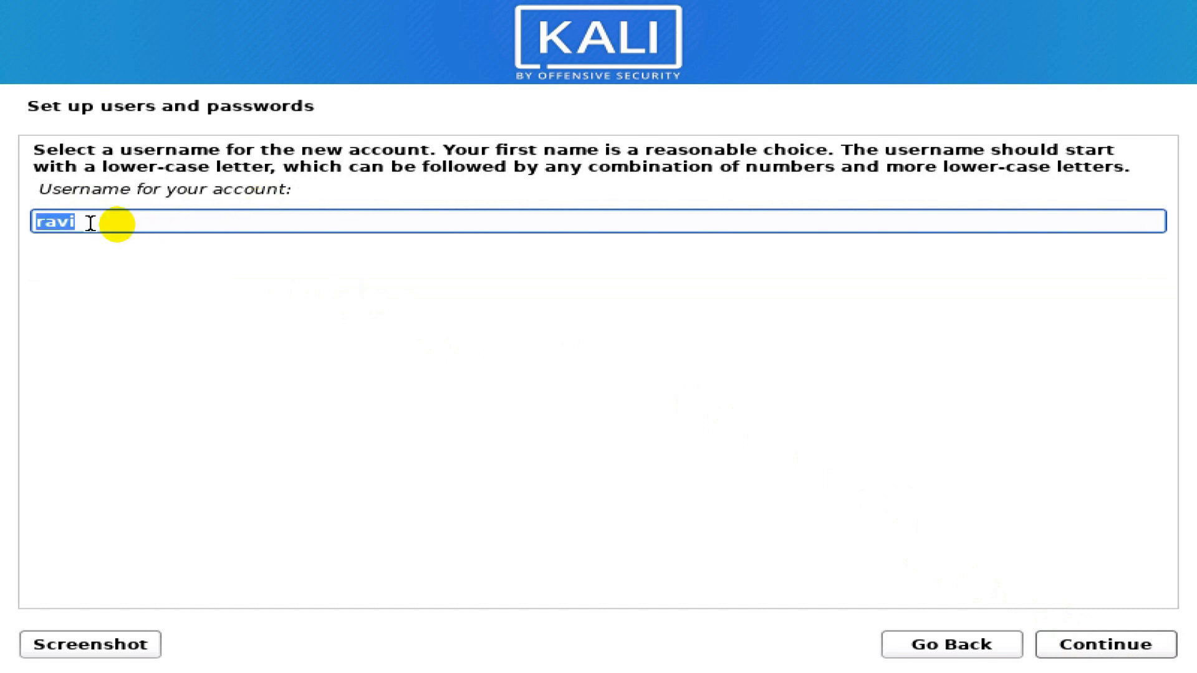
{"action": "left_click", "coordinate": [1104, 645]}
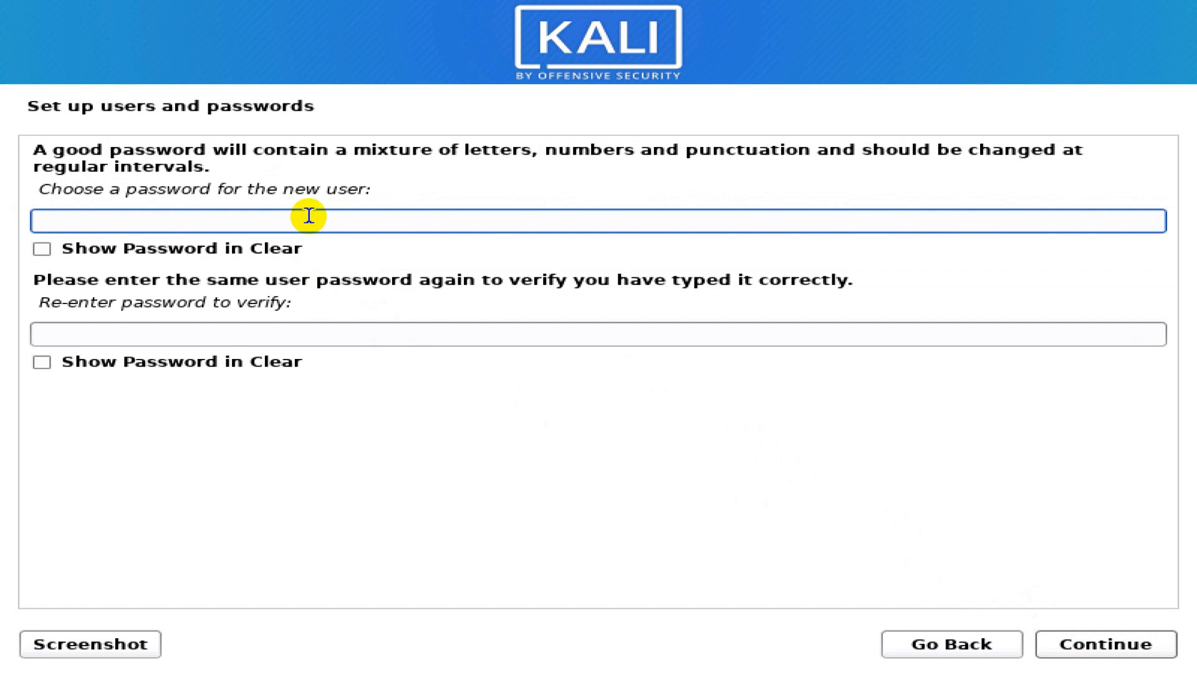
- Enter the user password and its confirmation, both shown in clear text
{"action": "type", "text": "admin"}
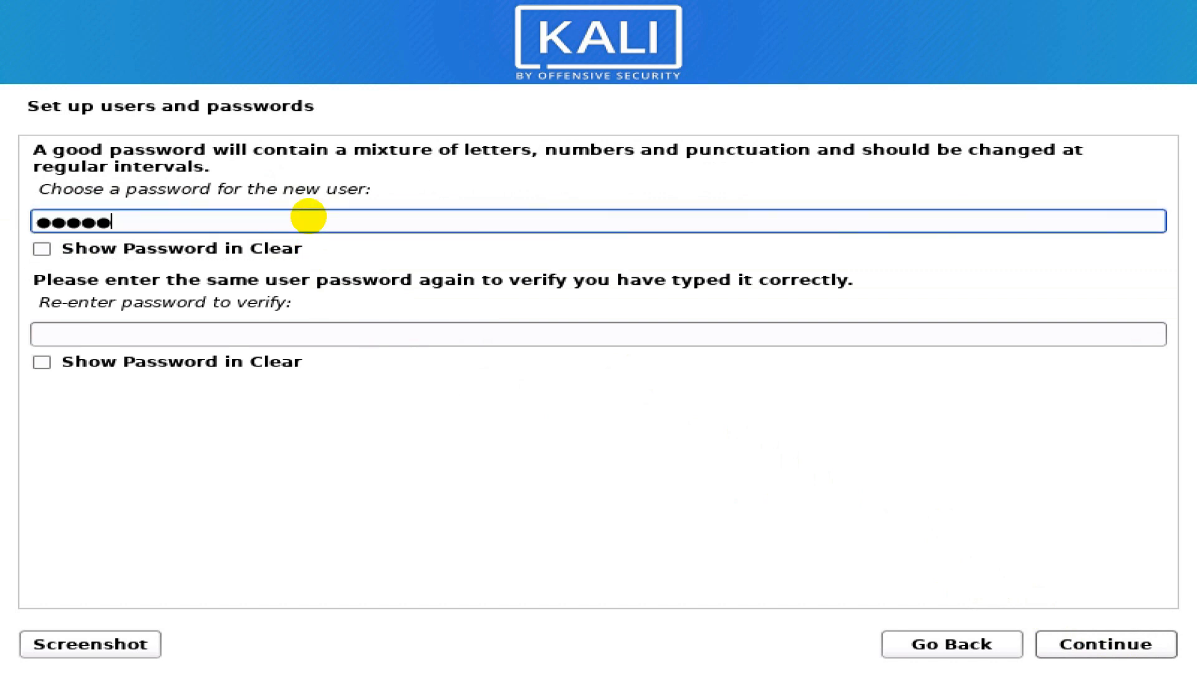
{"action": "left_click", "coordinate": [107, 248]}
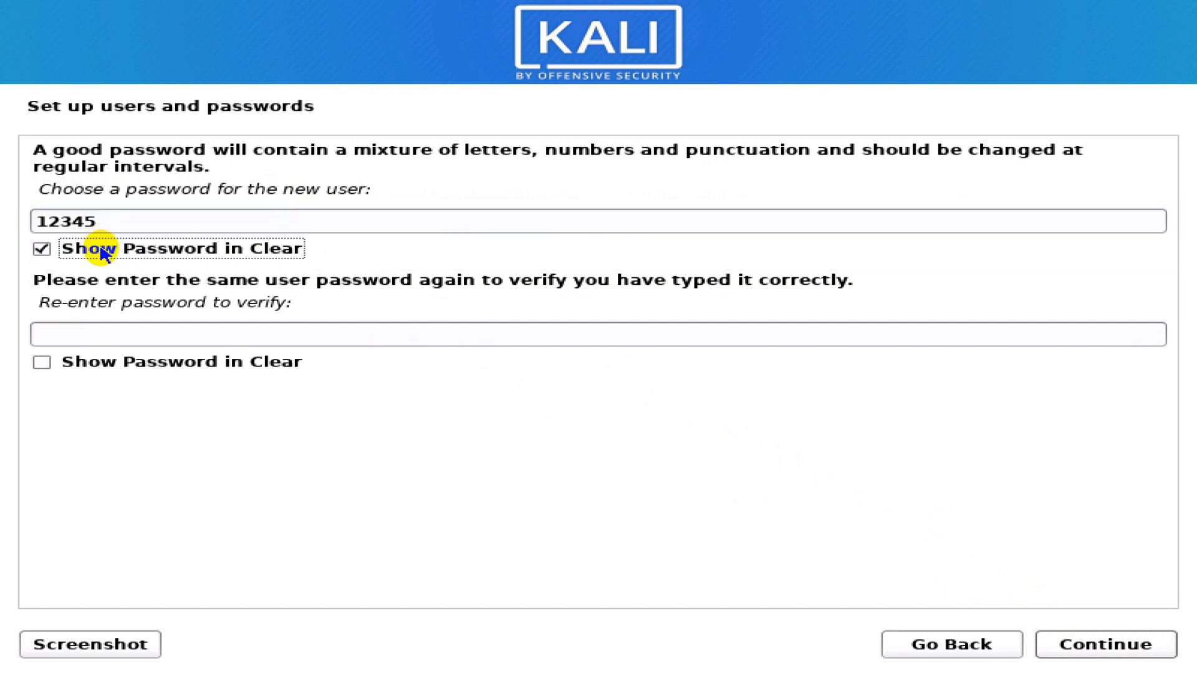
{"action": "left_click", "coordinate": [85, 328]}
{"action": "type", "text": "12345"}
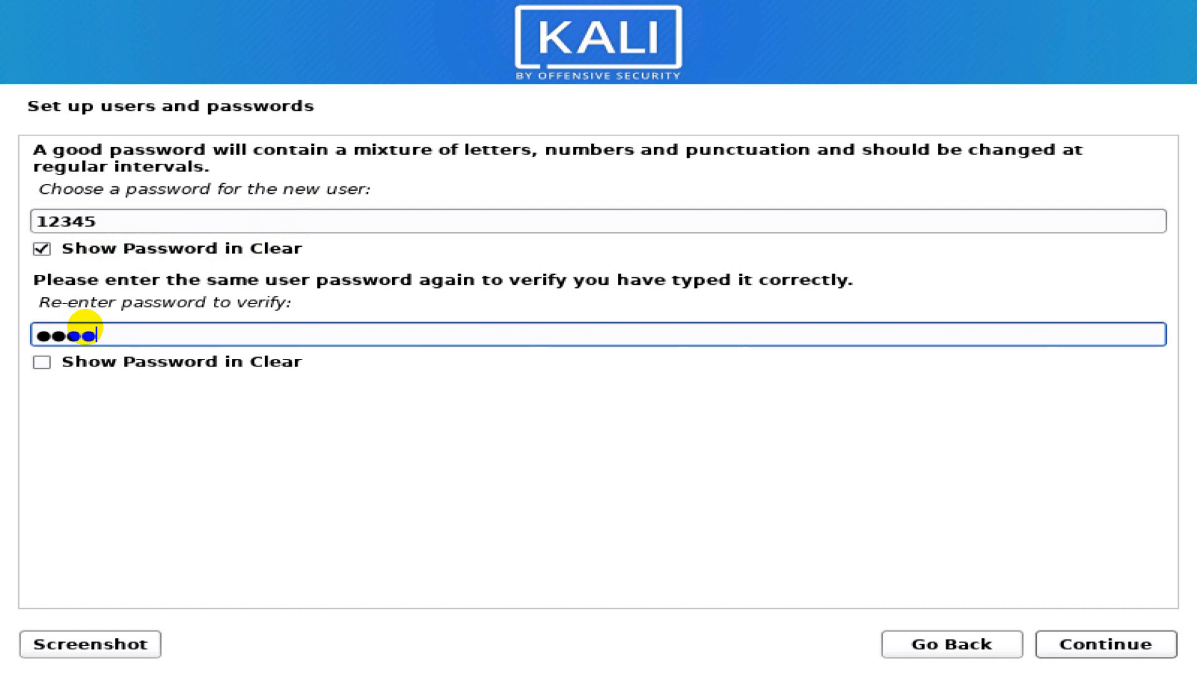
{"action": "left_click", "coordinate": [83, 361]}
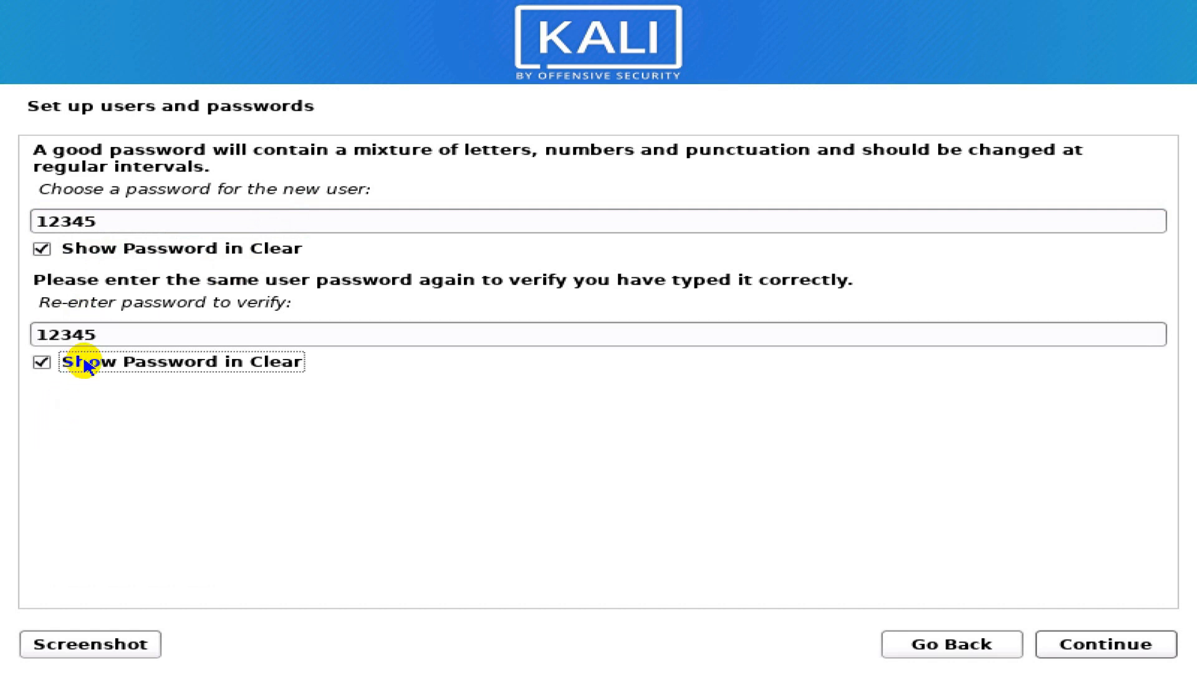
{"action": "left_click", "coordinate": [1096, 646]}
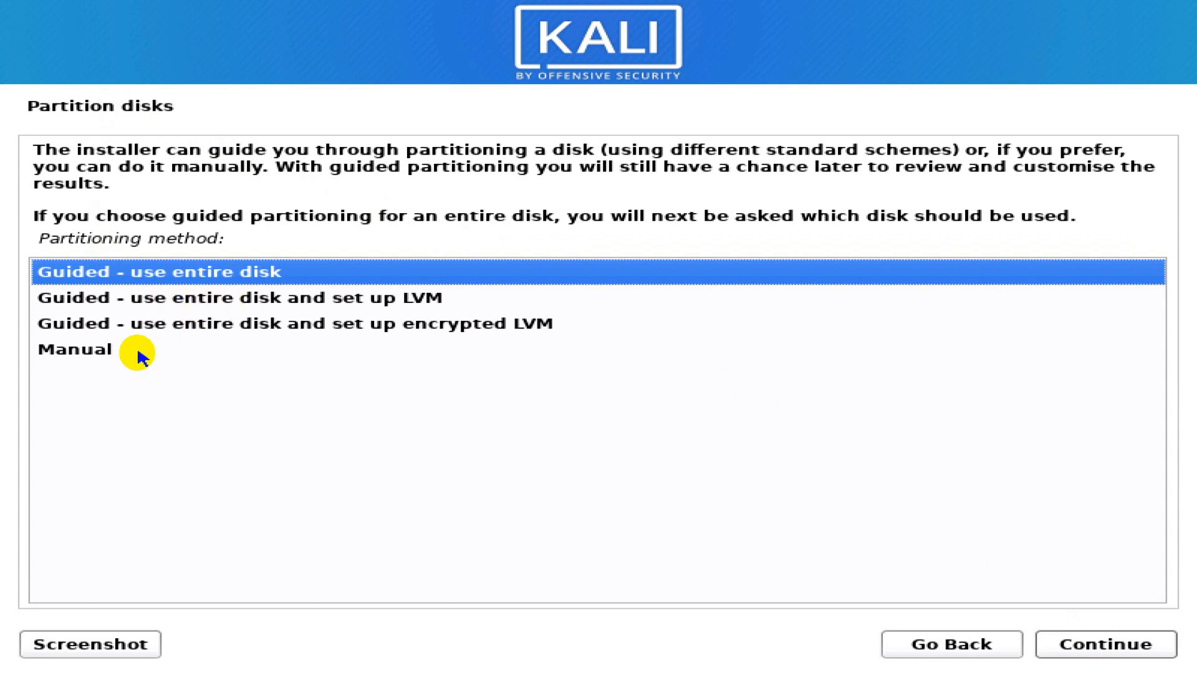
- Choose Manual as the partitioning method to reach the 107.4 GB disk overview
{"action": "left_click", "coordinate": [75, 348]}
{"action": "left_click", "coordinate": [206, 277]}
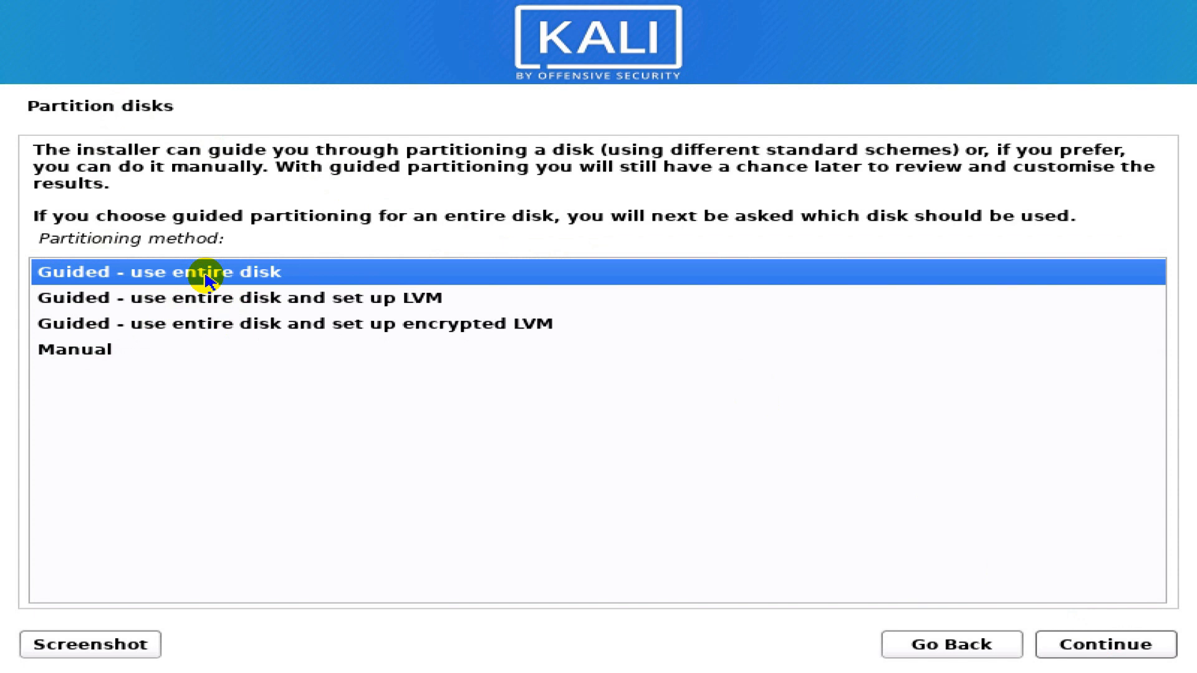
{"action": "left_click", "coordinate": [88, 347]}
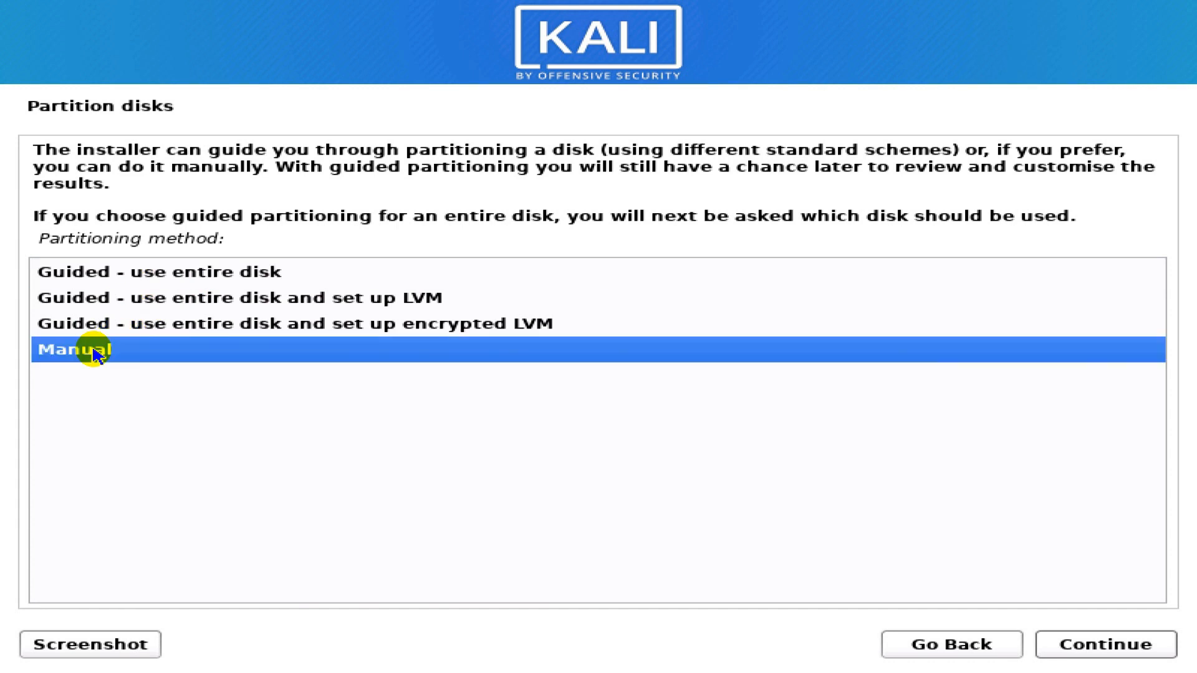
{"action": "left_click", "coordinate": [1061, 642]}
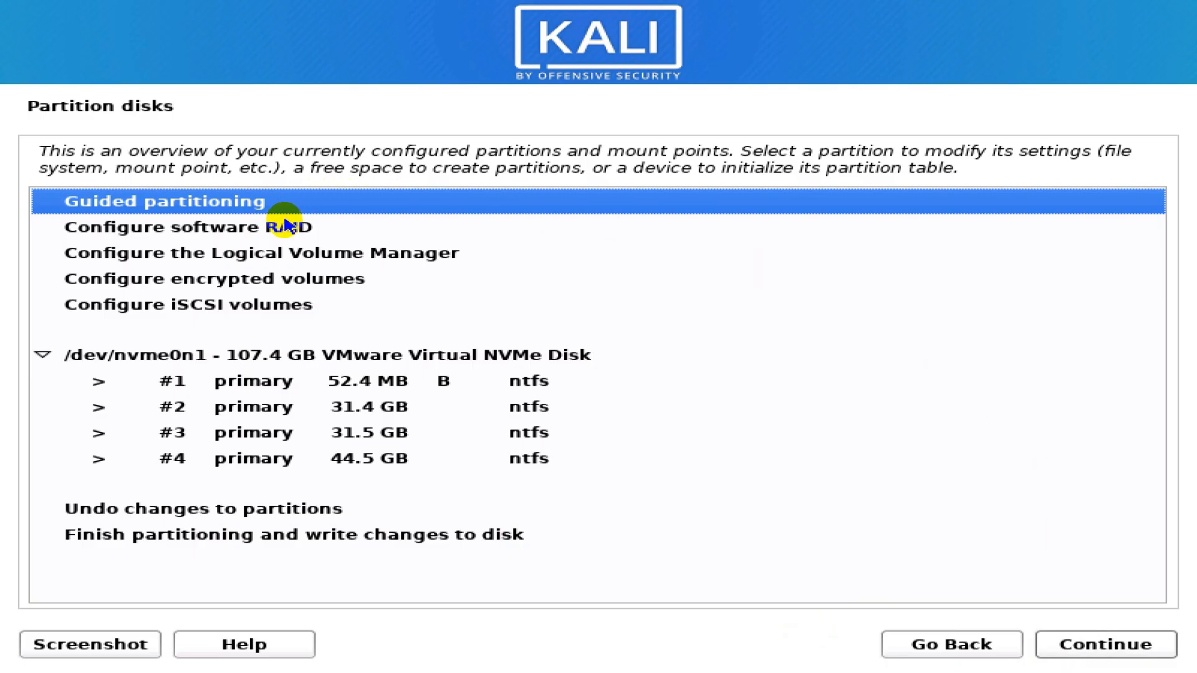
- Review the disk's four NTFS partitions and select the 31.5 GB partition #3
{"action": "left_click", "coordinate": [270, 382]}
{"action": "left_click", "coordinate": [270, 408]}
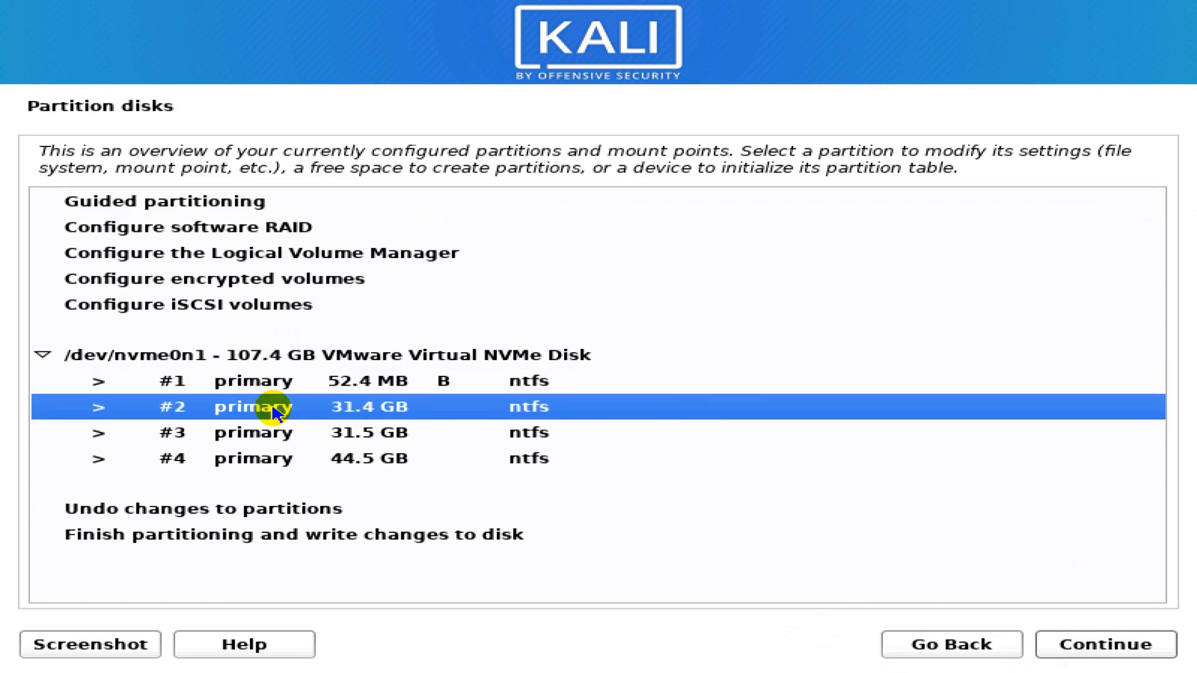
{"action": "left_click", "coordinate": [270, 431]}
{"action": "left_click", "coordinate": [267, 459]}
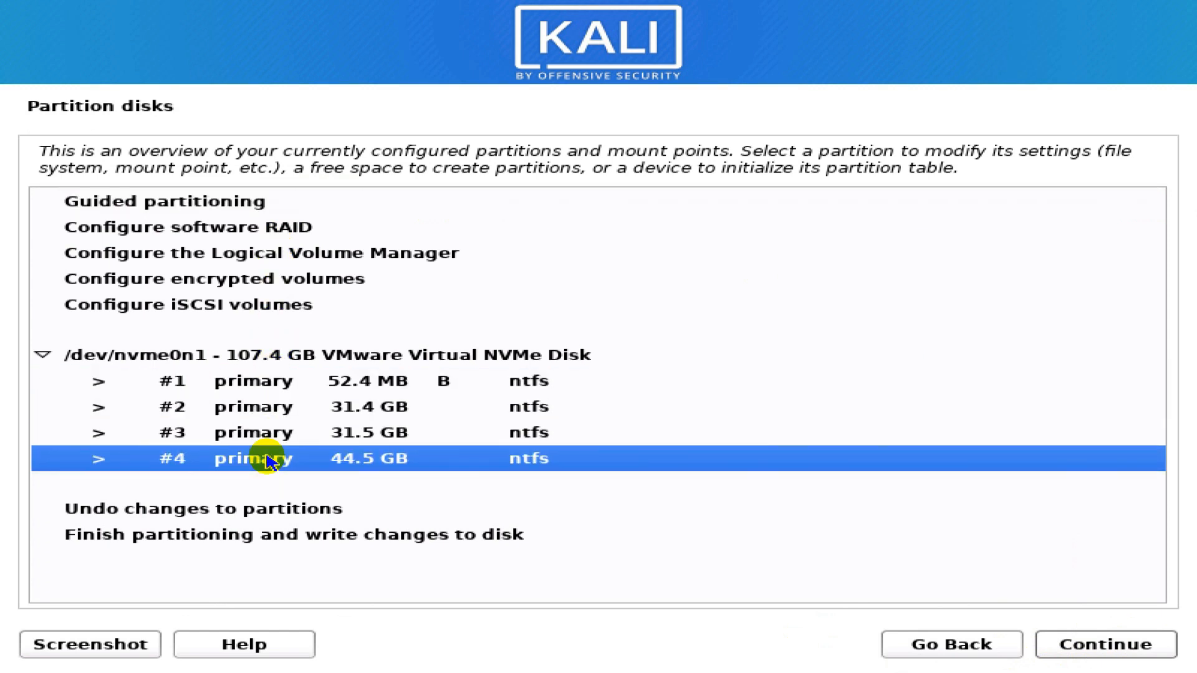
{"action": "left_click", "coordinate": [265, 383]}
{"action": "left_click", "coordinate": [267, 408]}
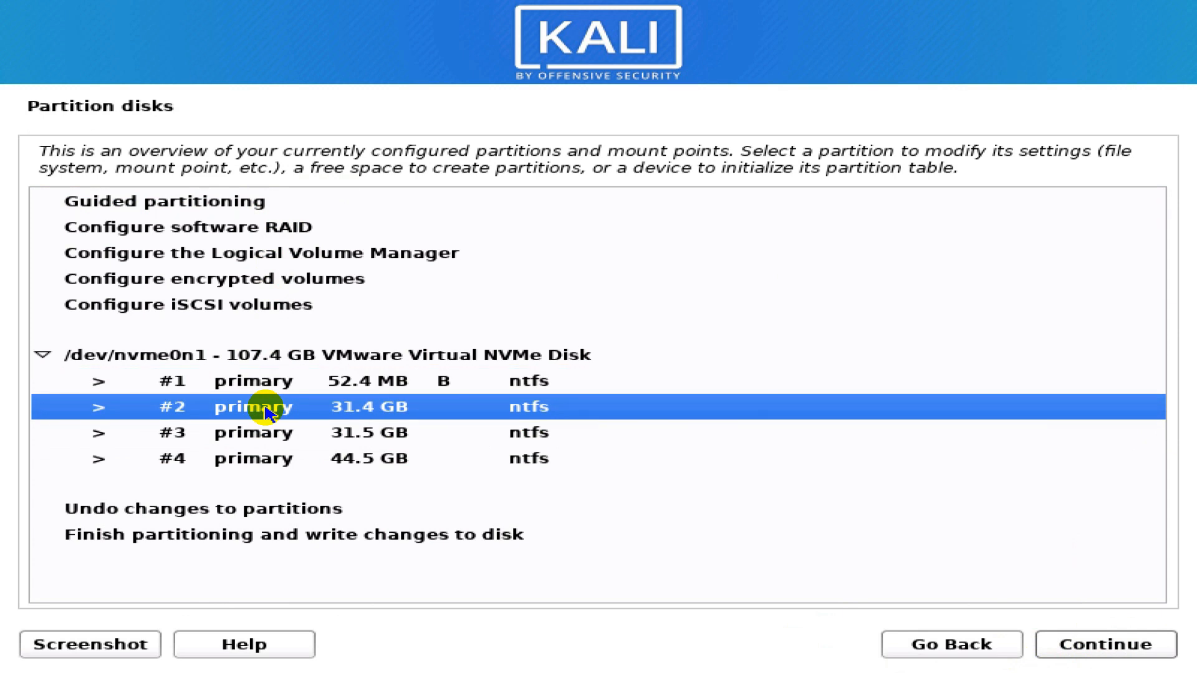
{"action": "left_click", "coordinate": [268, 437]}
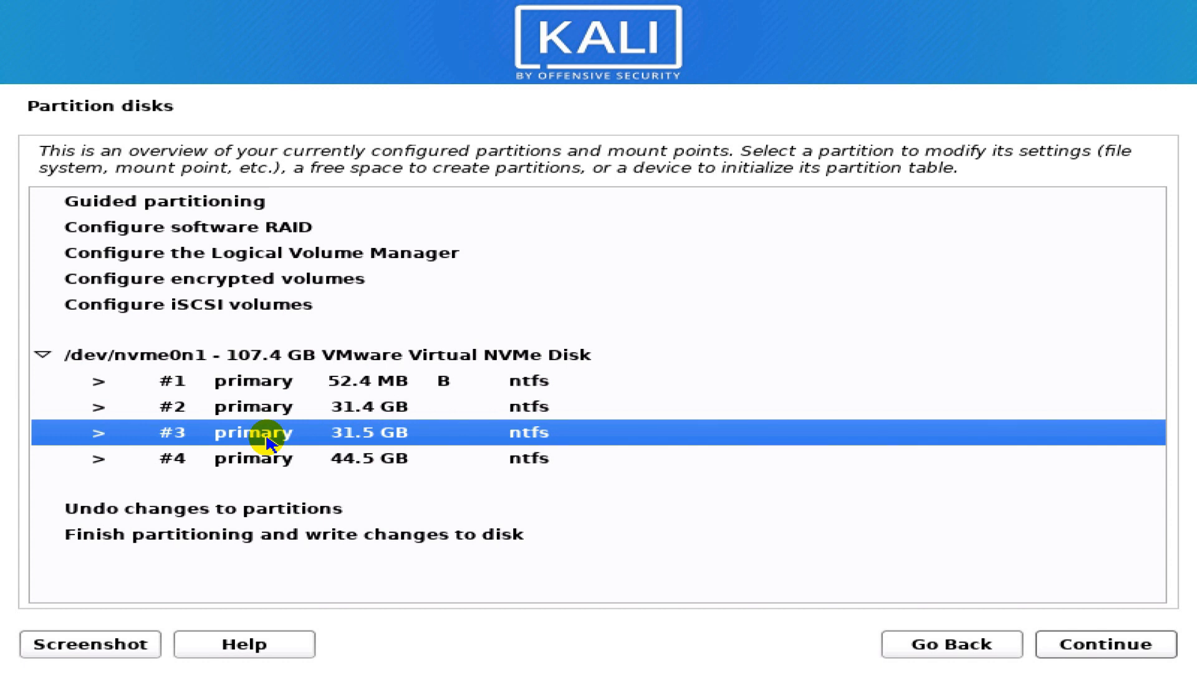
{"action": "left_click", "coordinate": [261, 467]}
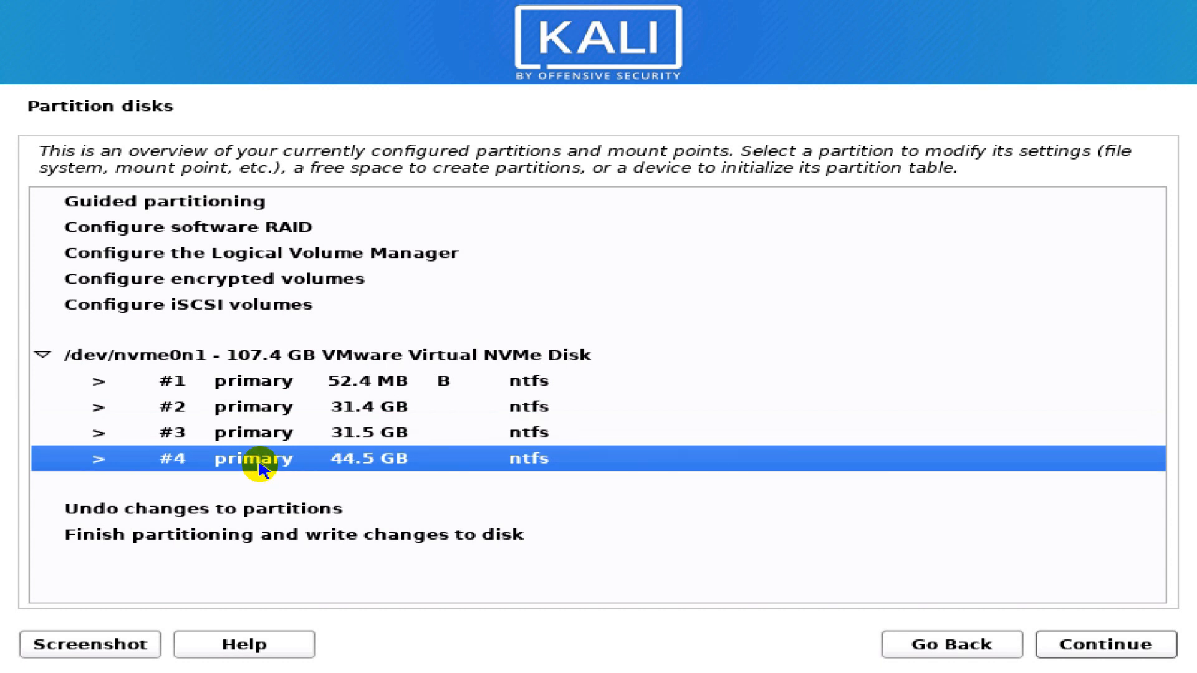
{"action": "left_click", "coordinate": [246, 434]}
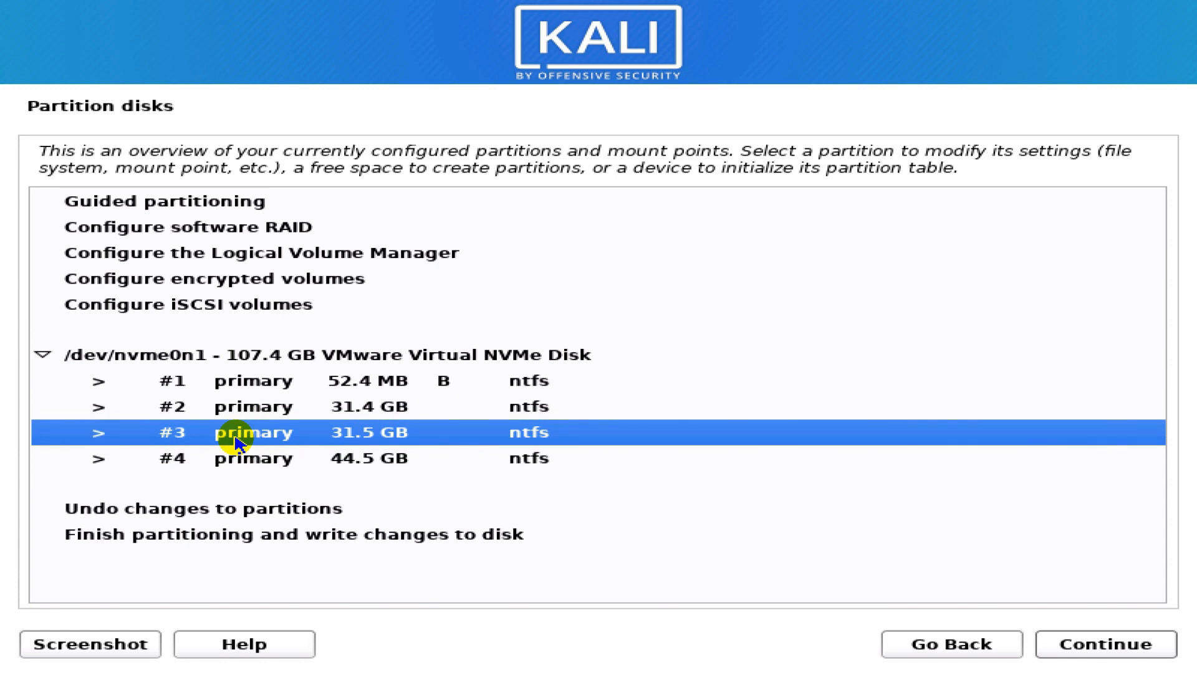
- Delete partition #3 and open the options for the resulting 31.5 GB free space
{"action": "left_click", "coordinate": [1121, 654]}
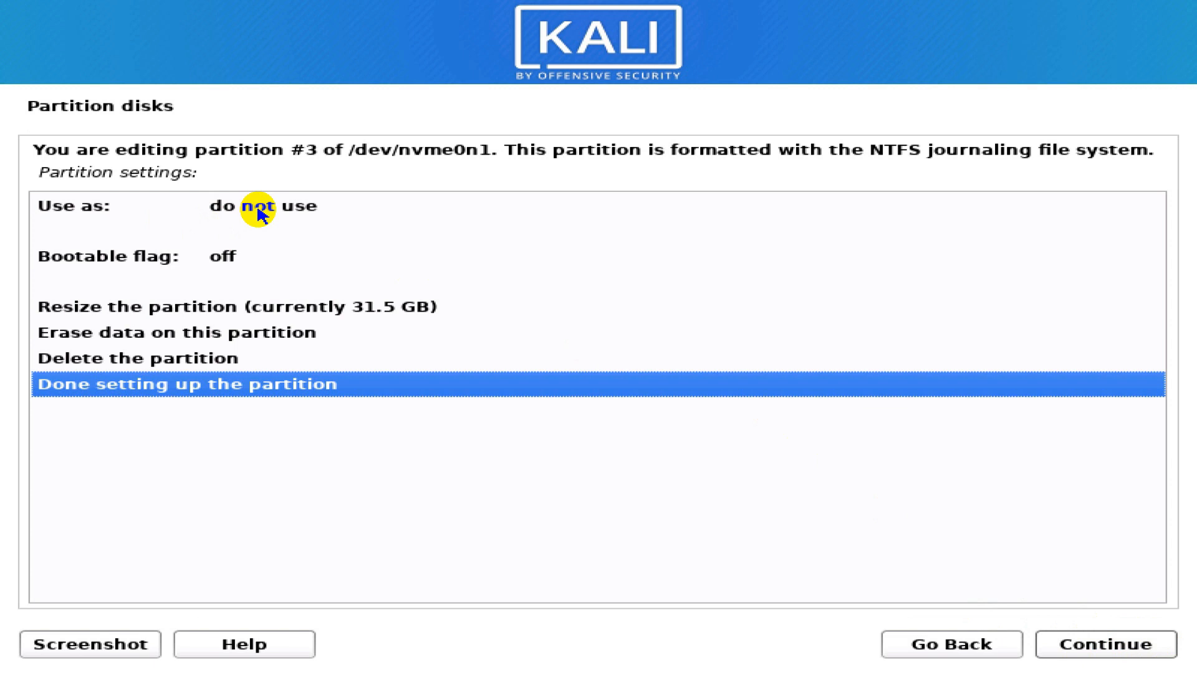
{"action": "left_click", "coordinate": [163, 362]}
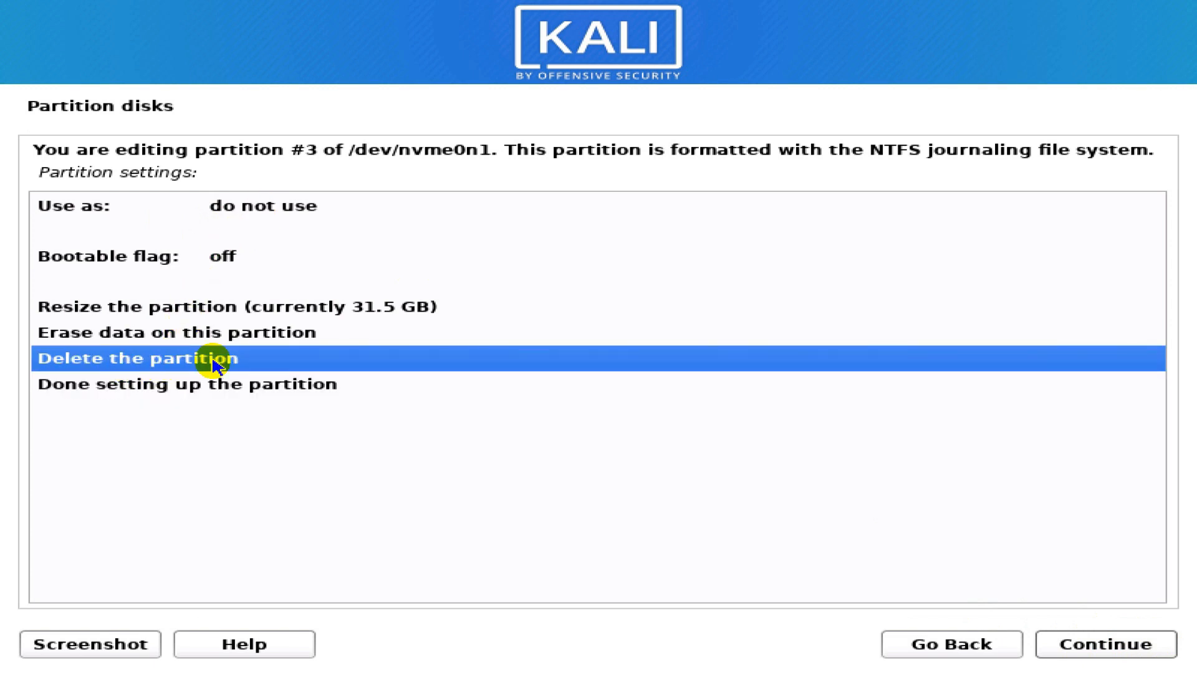
{"action": "left_click", "coordinate": [1084, 649]}
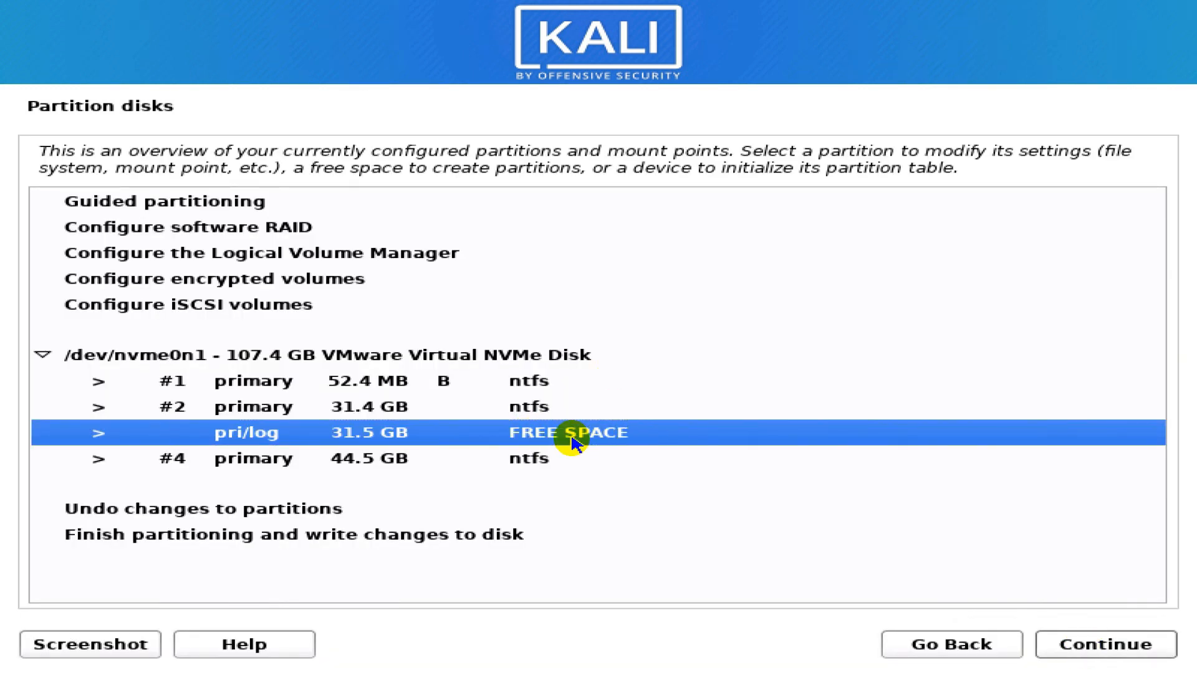
{"action": "left_click", "coordinate": [1092, 646]}
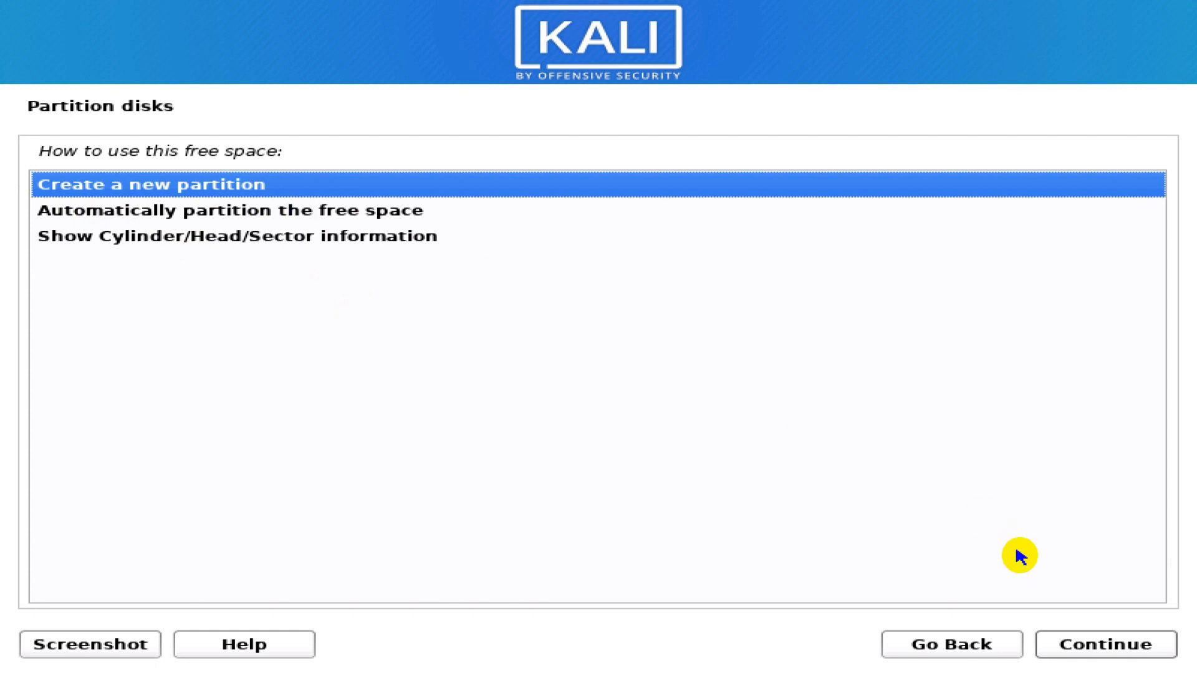
- Create a 25 GB logical partition at the beginning of the 31.5 GB free space
{"action": "left_click", "coordinate": [1104, 648]}
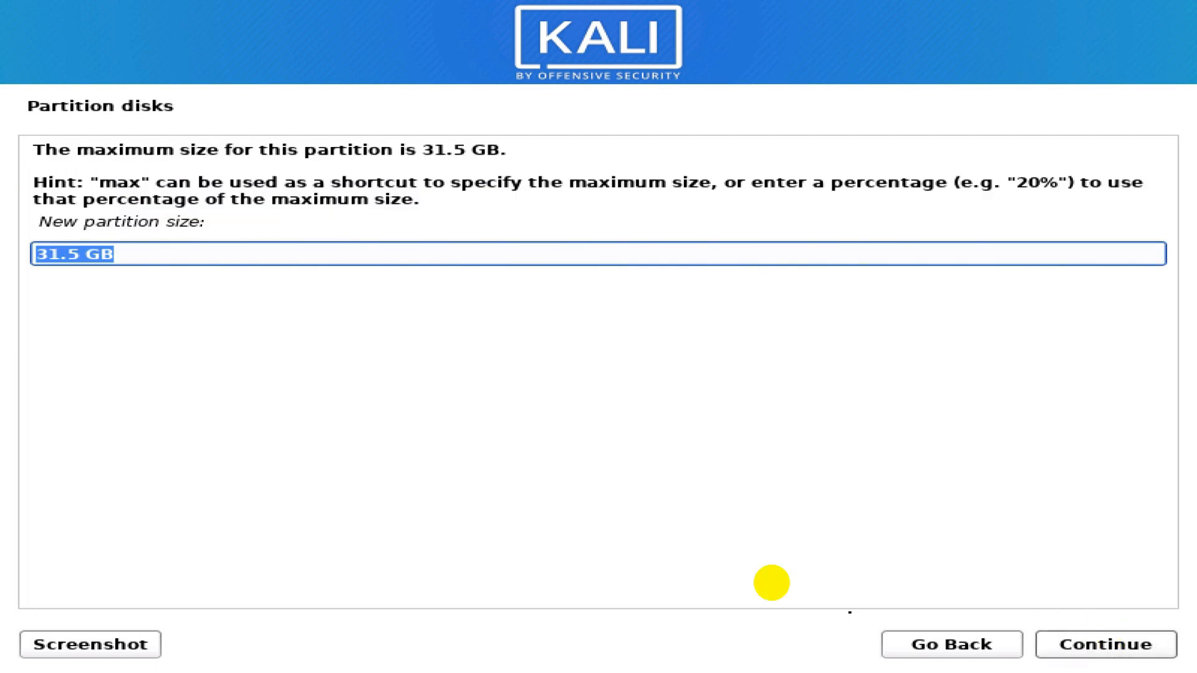
{"action": "left_click", "coordinate": [133, 253]}
{"action": "left_click_drag", "start_coordinate": [84, 255], "coordinate": [11, 254]}
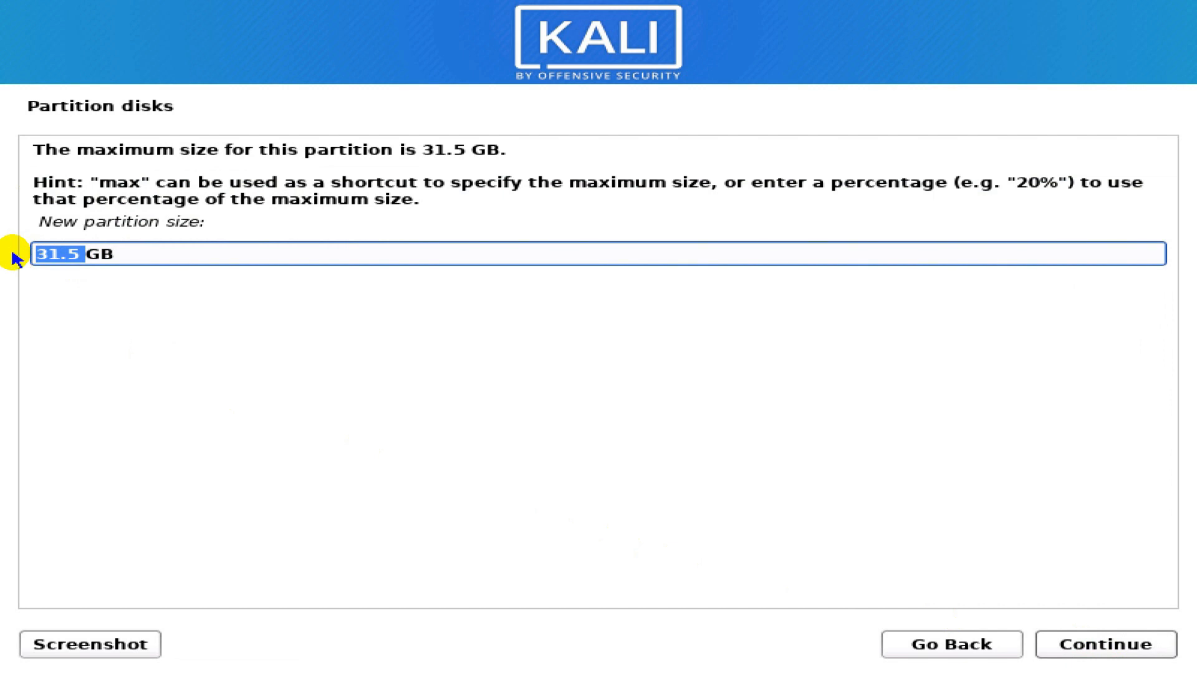
{"action": "type", "text": "25"}
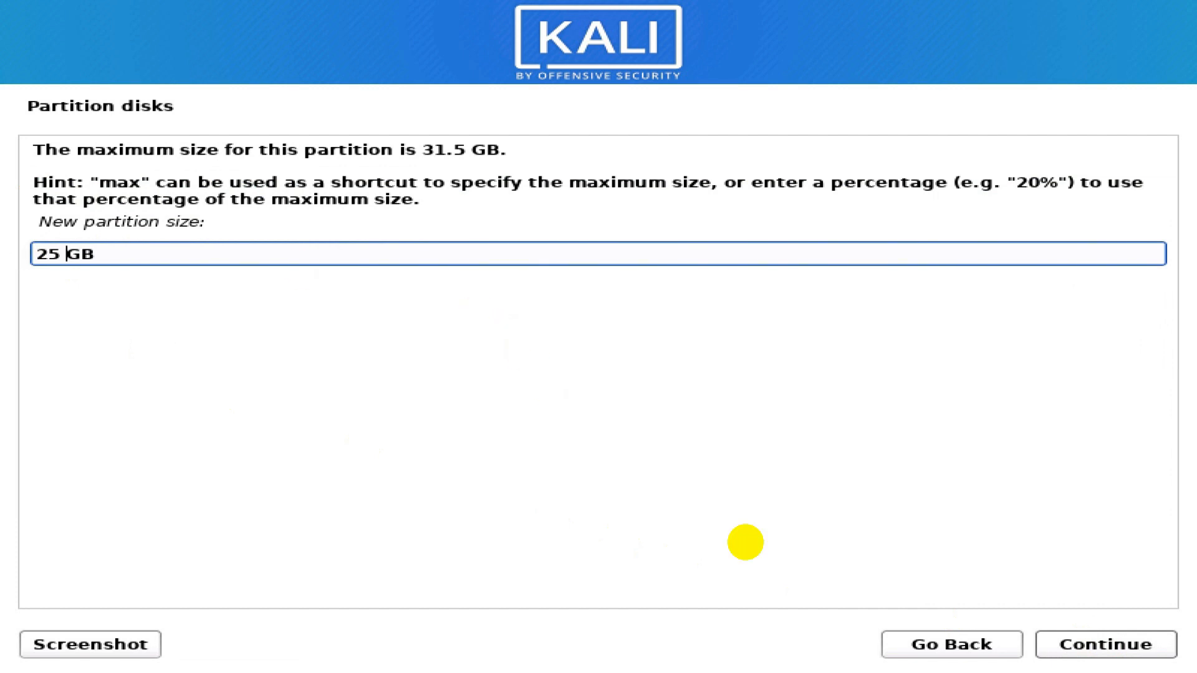
{"action": "left_click", "coordinate": [1070, 640]}
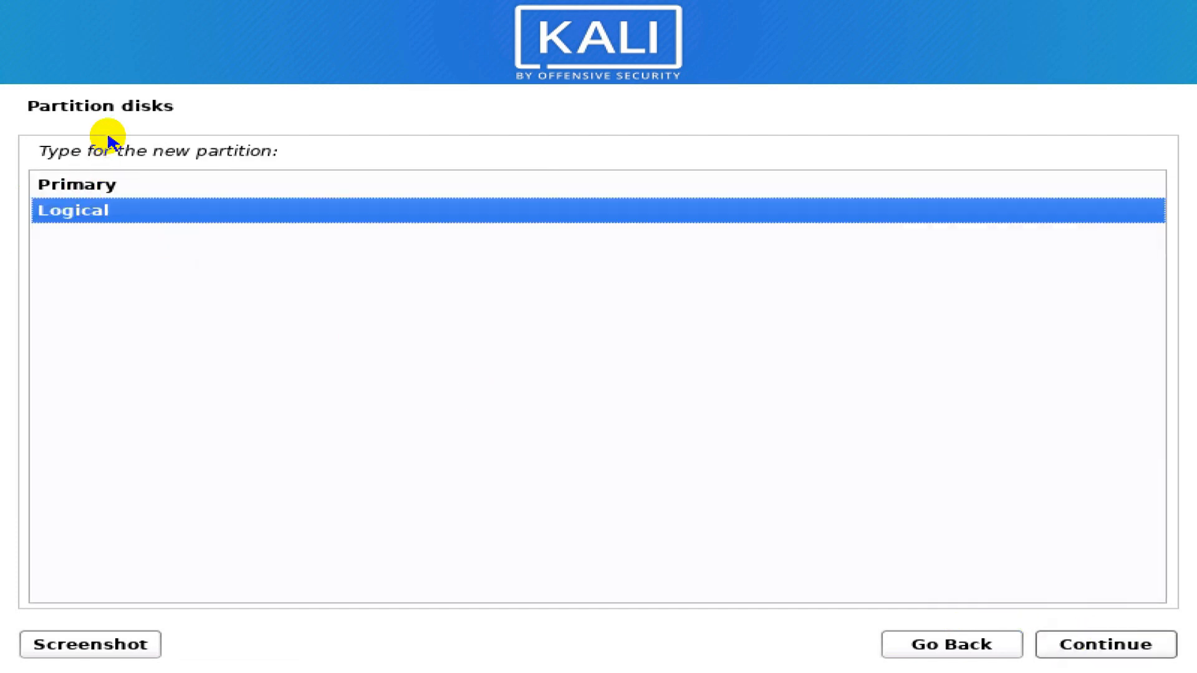
{"action": "left_click", "coordinate": [1066, 649]}
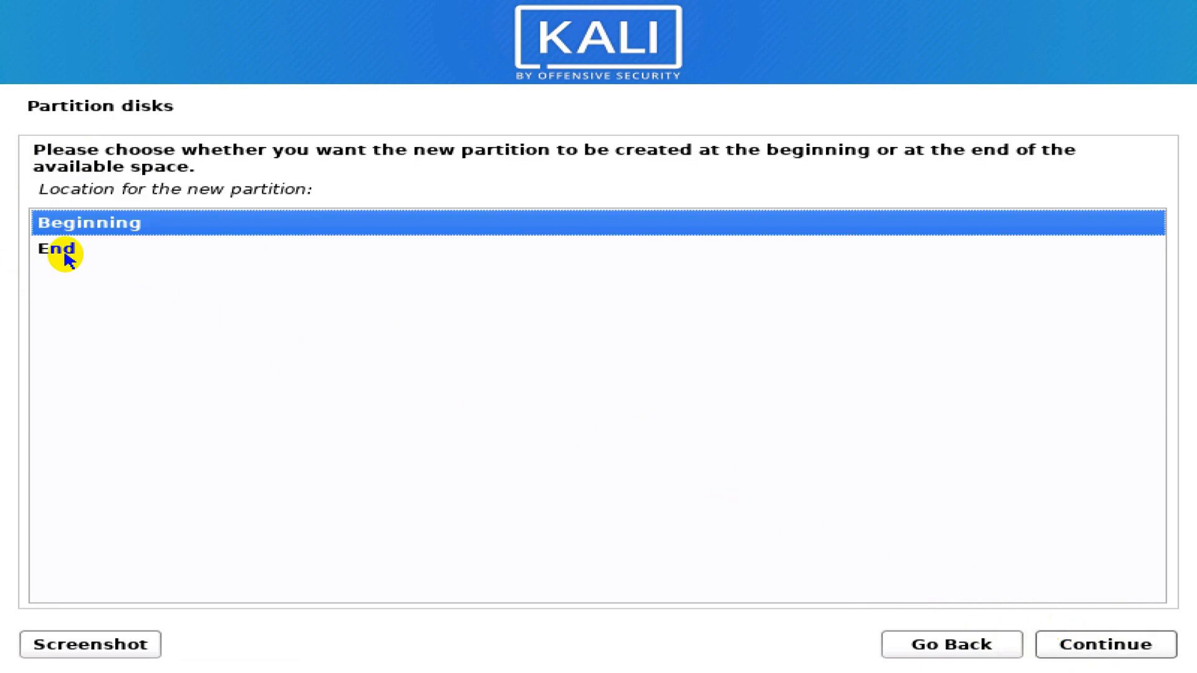
{"action": "left_click", "coordinate": [1136, 654]}
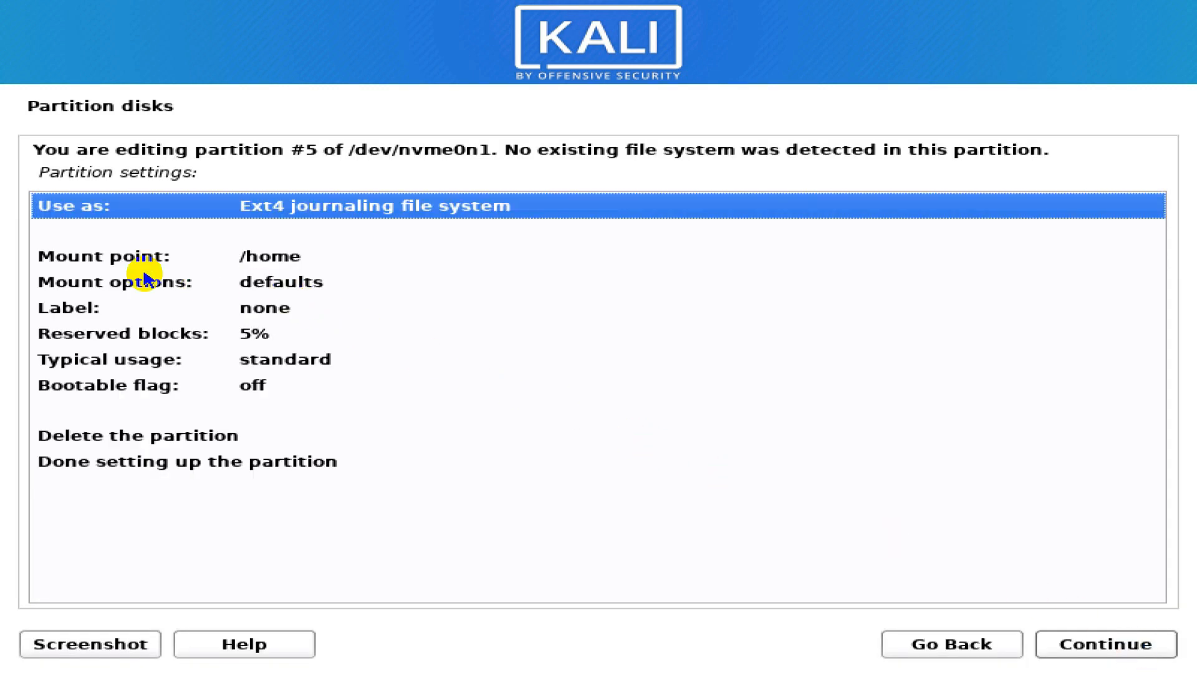
- Change partition #5's mount point from /home to / (root file system) and finish its setup
{"action": "left_click", "coordinate": [120, 253]}
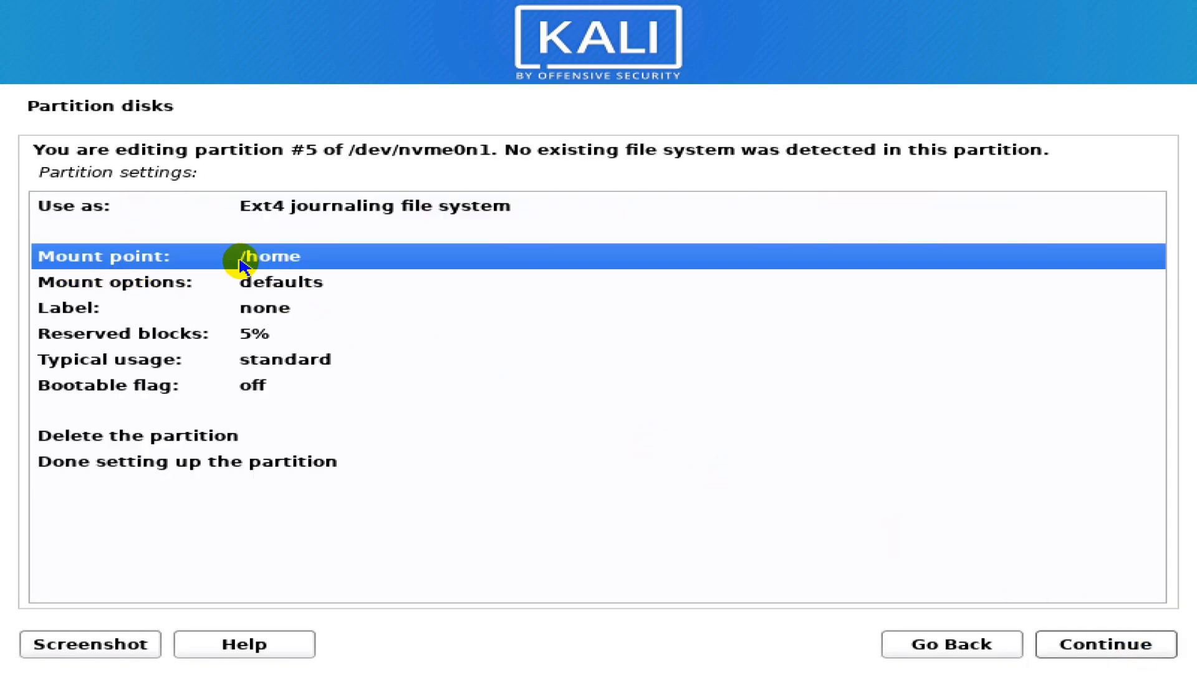
{"action": "double_click", "coordinate": [292, 258]}
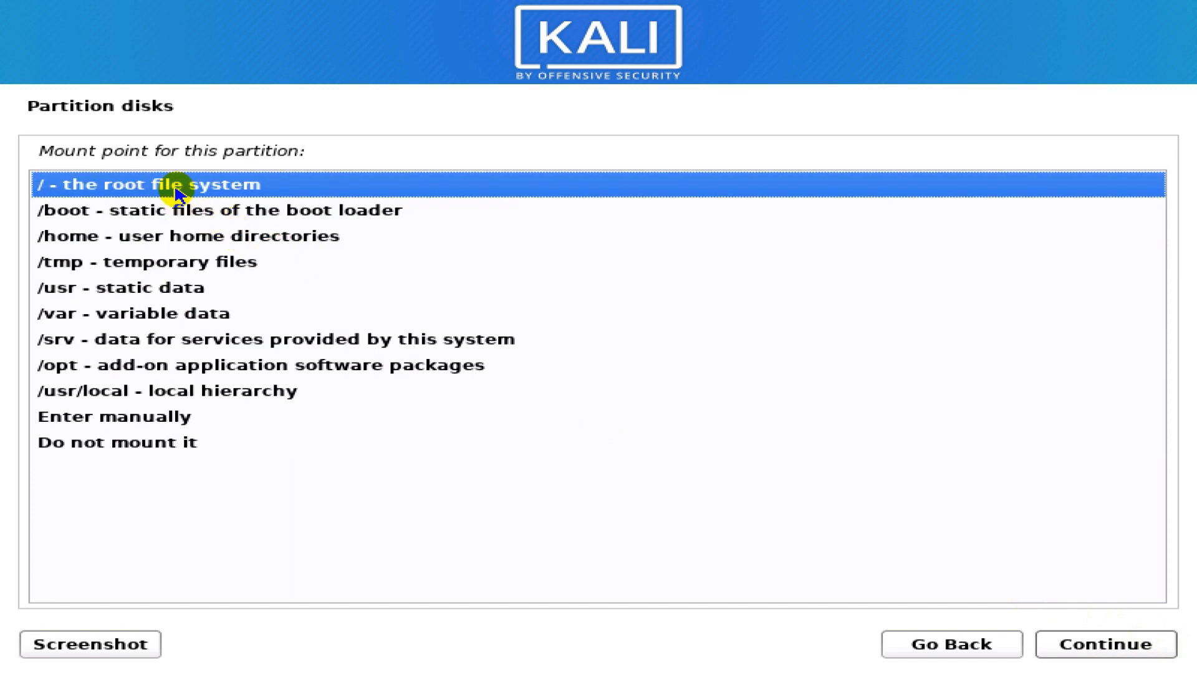
{"action": "double_click", "coordinate": [197, 185]}
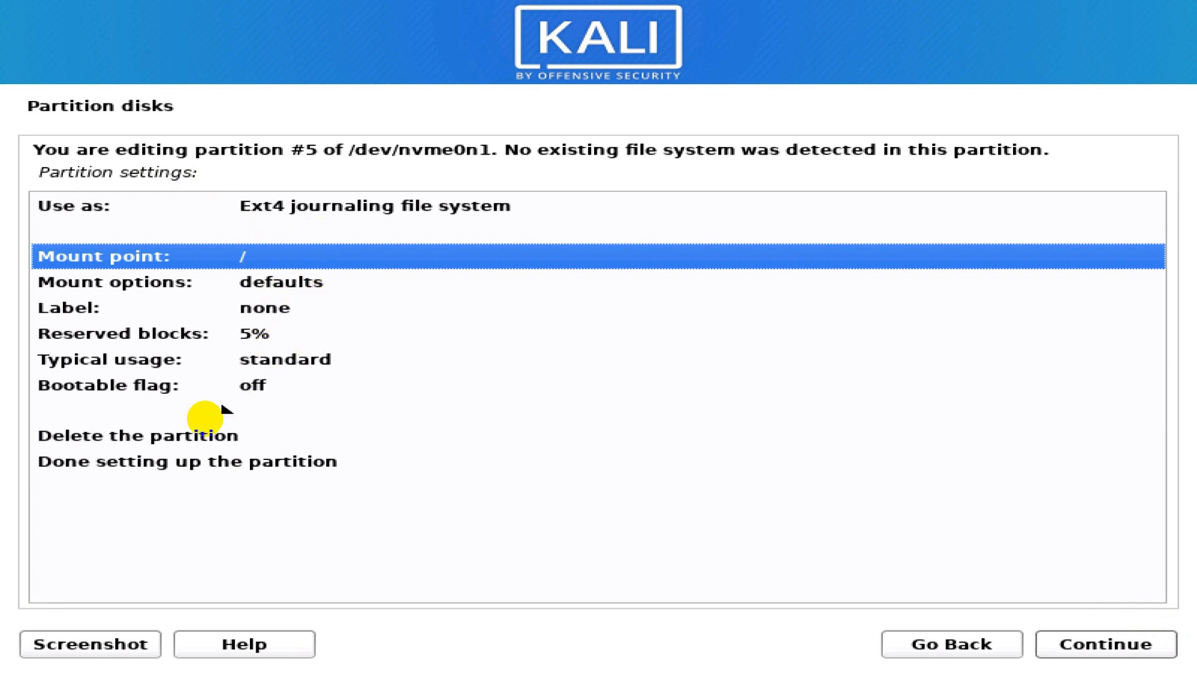
{"action": "left_click", "coordinate": [97, 466]}
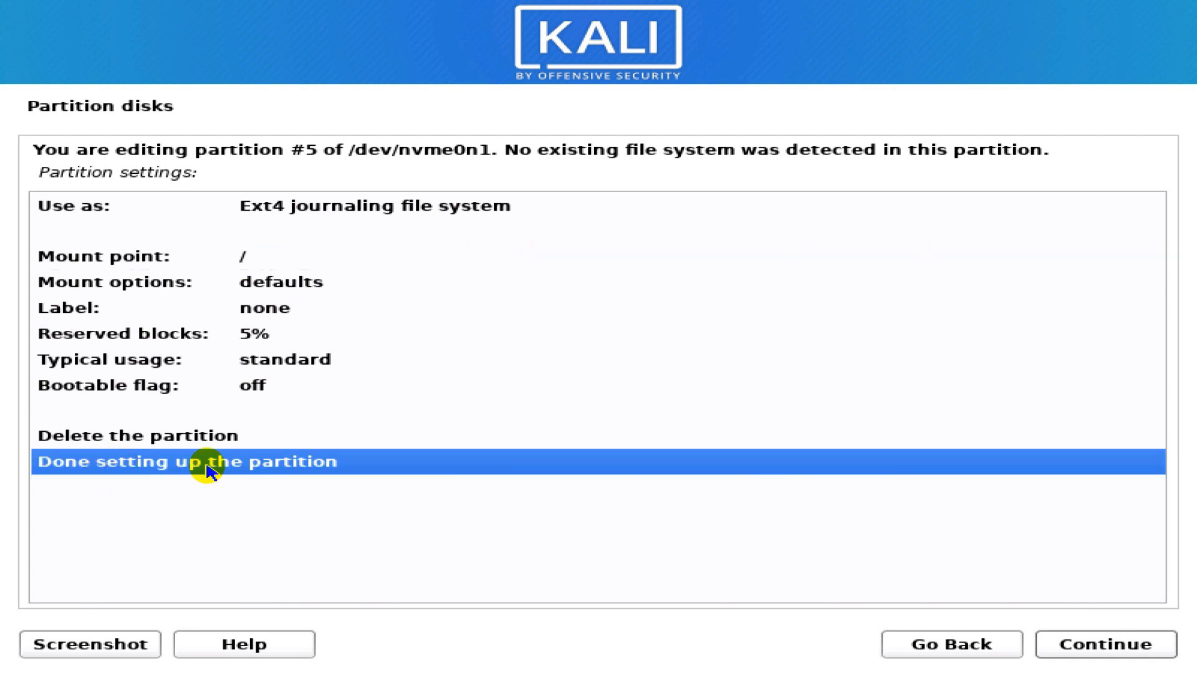
{"action": "double_click", "coordinate": [262, 465]}
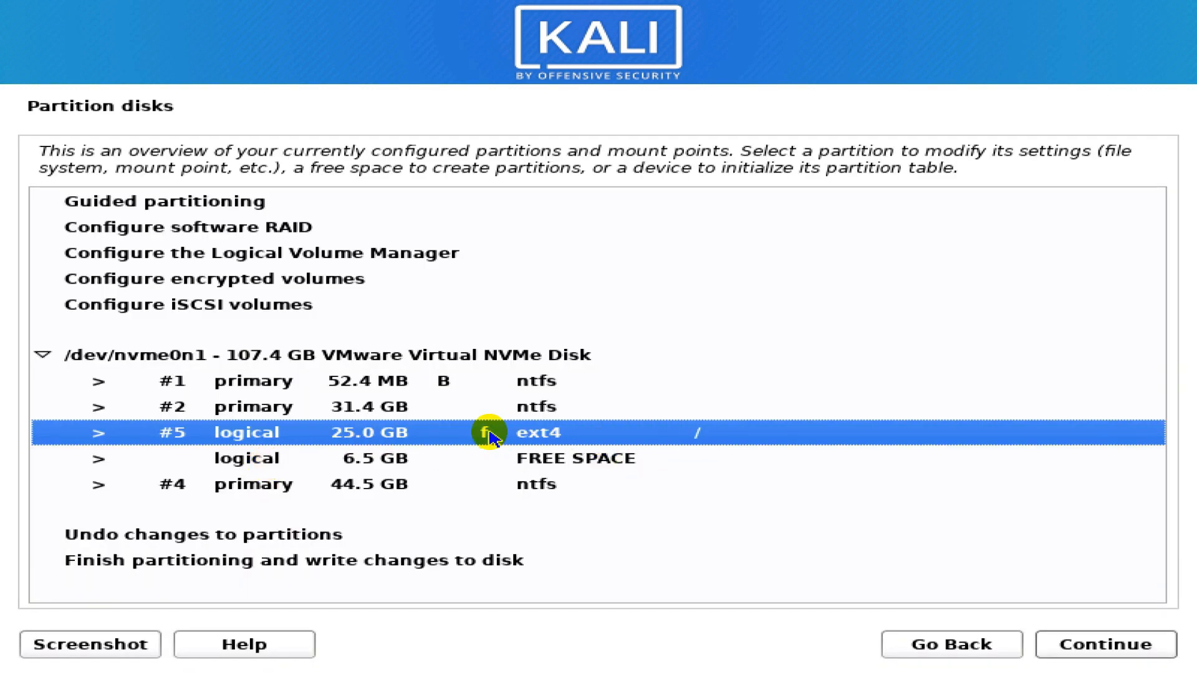
- Create a 6.5 GB logical partition #6 from the remaining free space, used as swap area
{"action": "left_click", "coordinate": [650, 439]}
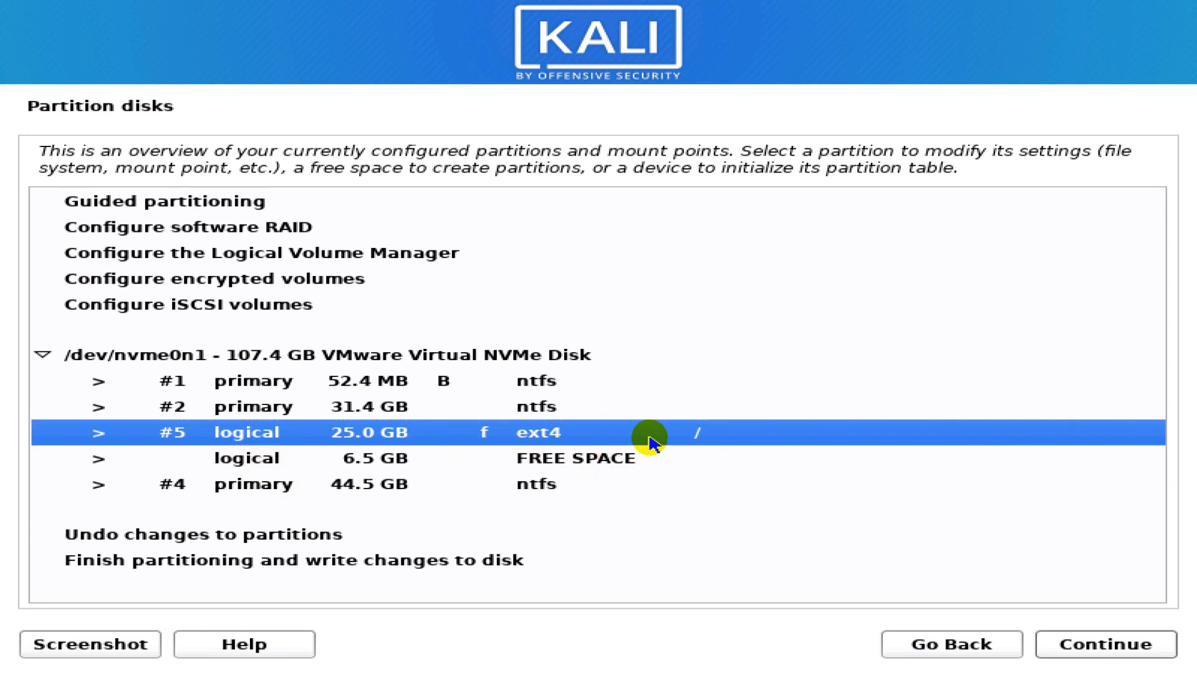
{"action": "left_click", "coordinate": [375, 460]}
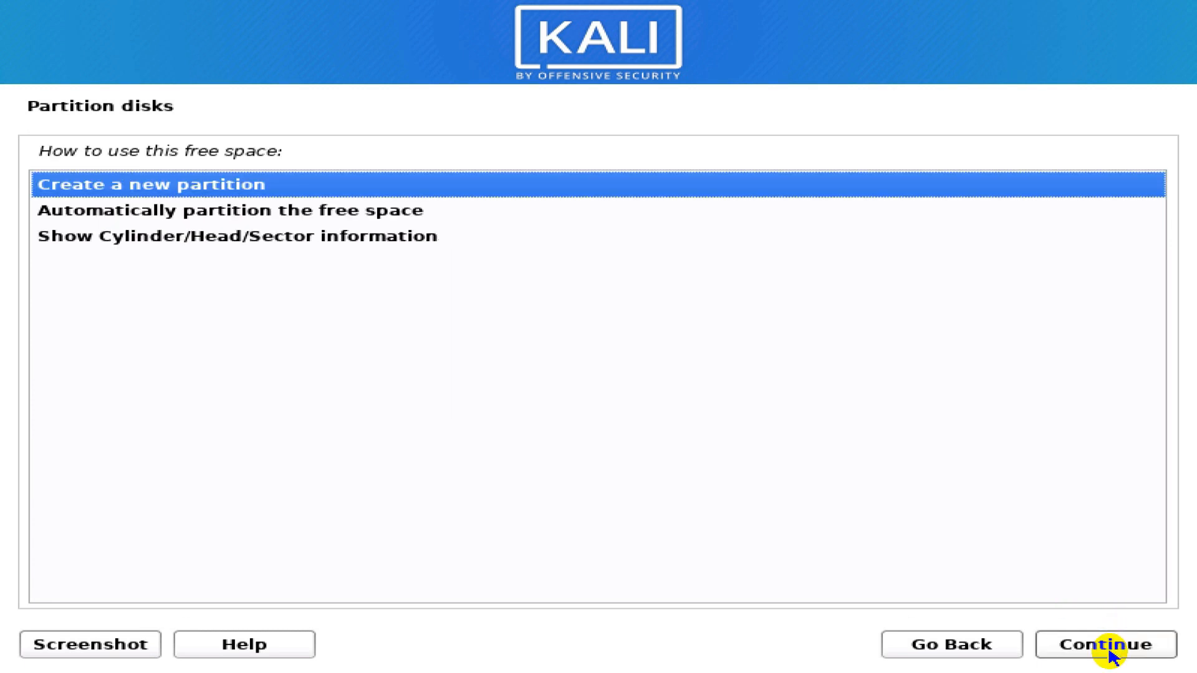
{"action": "left_click", "coordinate": [1083, 649]}
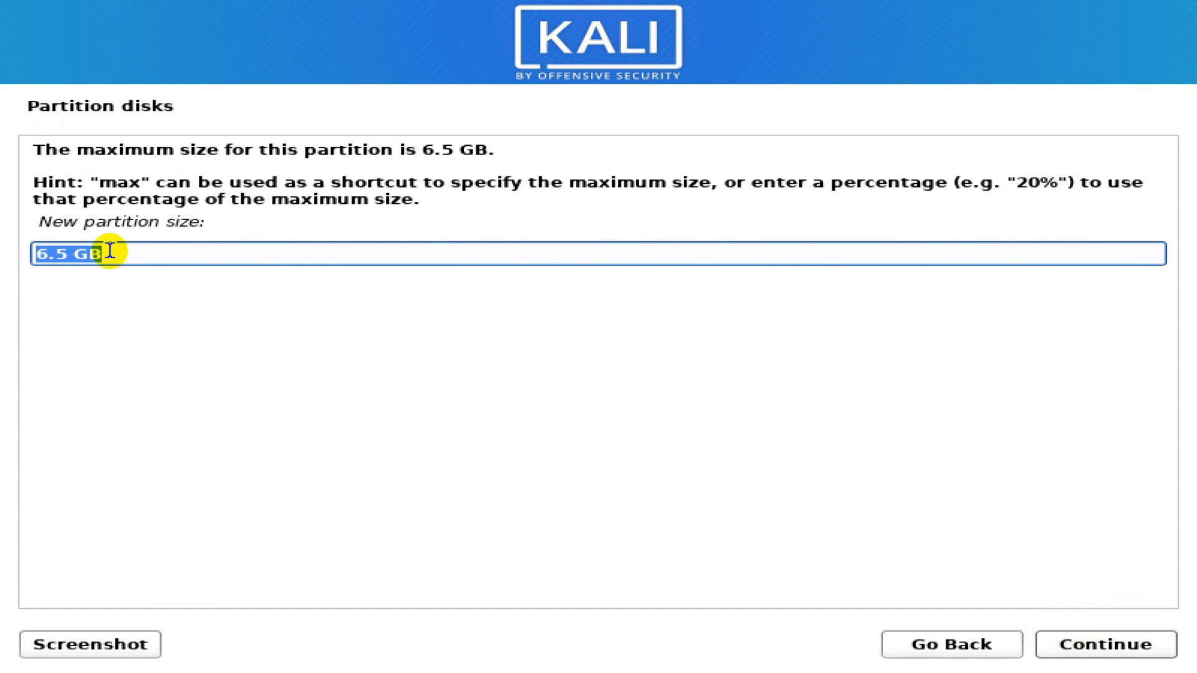
{"action": "left_click", "coordinate": [1097, 653]}
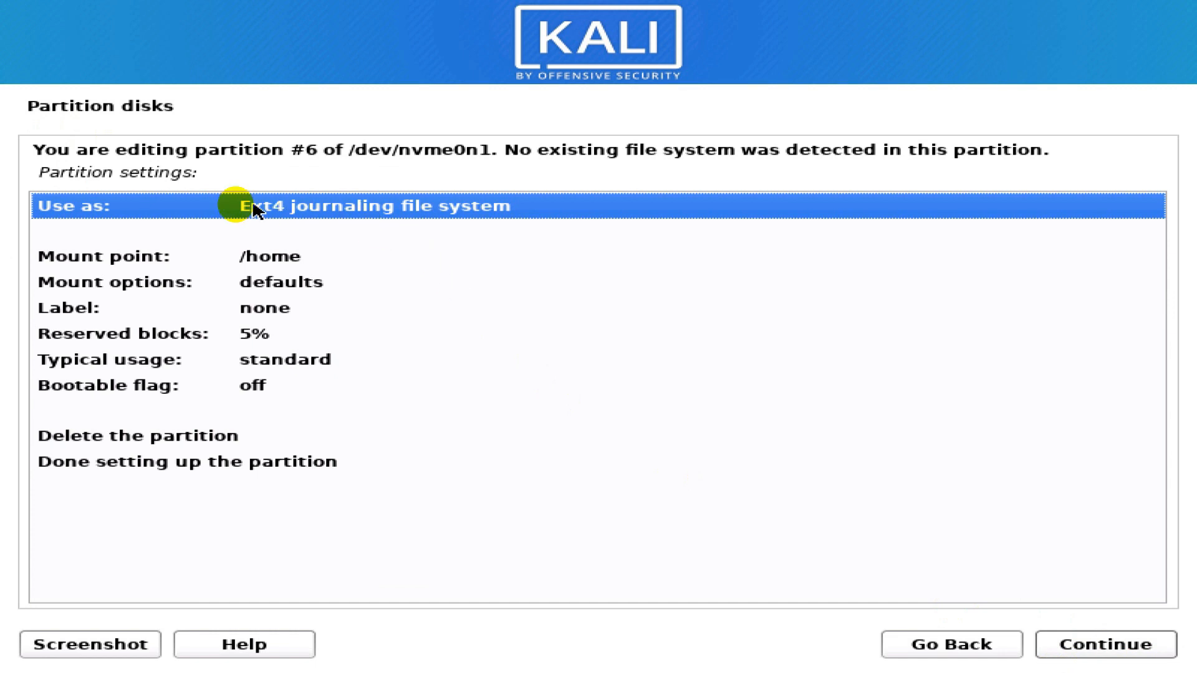
{"action": "double_click", "coordinate": [330, 212]}
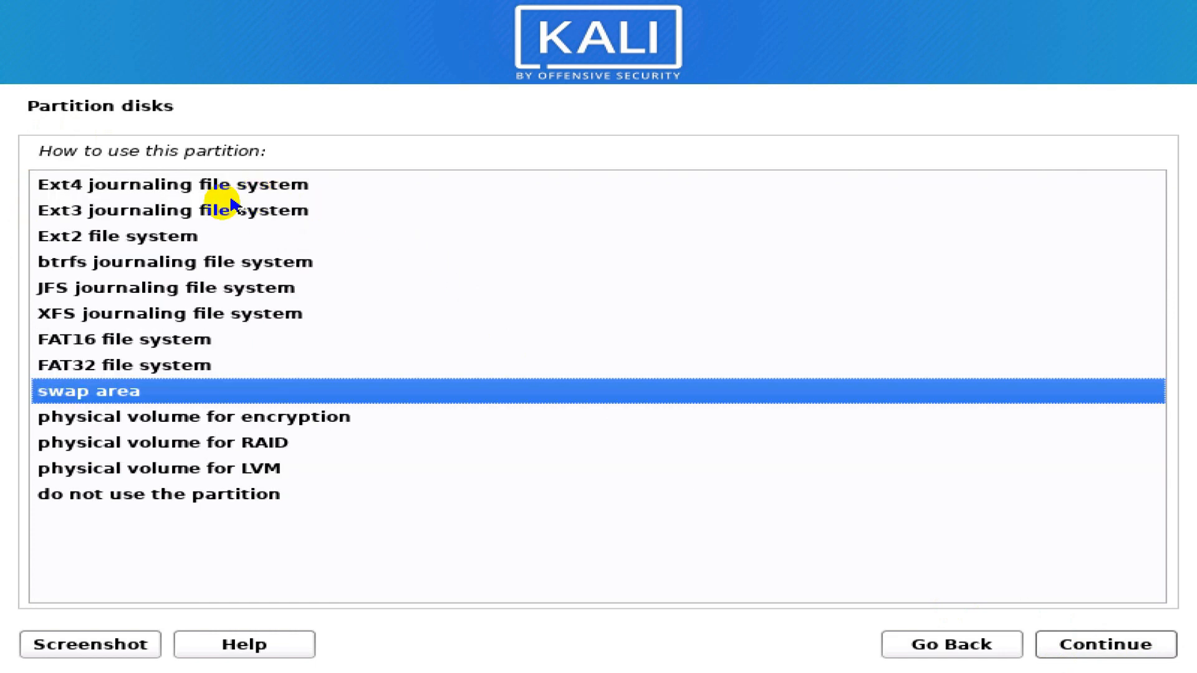
{"action": "left_click", "coordinate": [86, 392]}
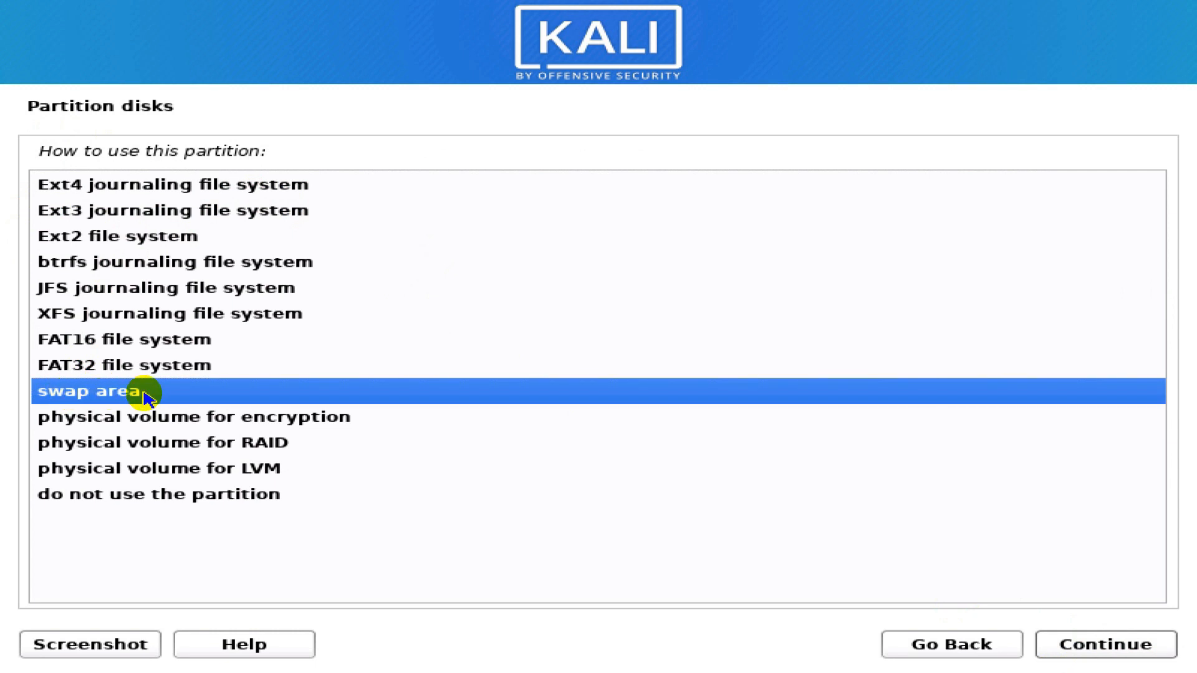
{"action": "left_click", "coordinate": [1116, 645]}
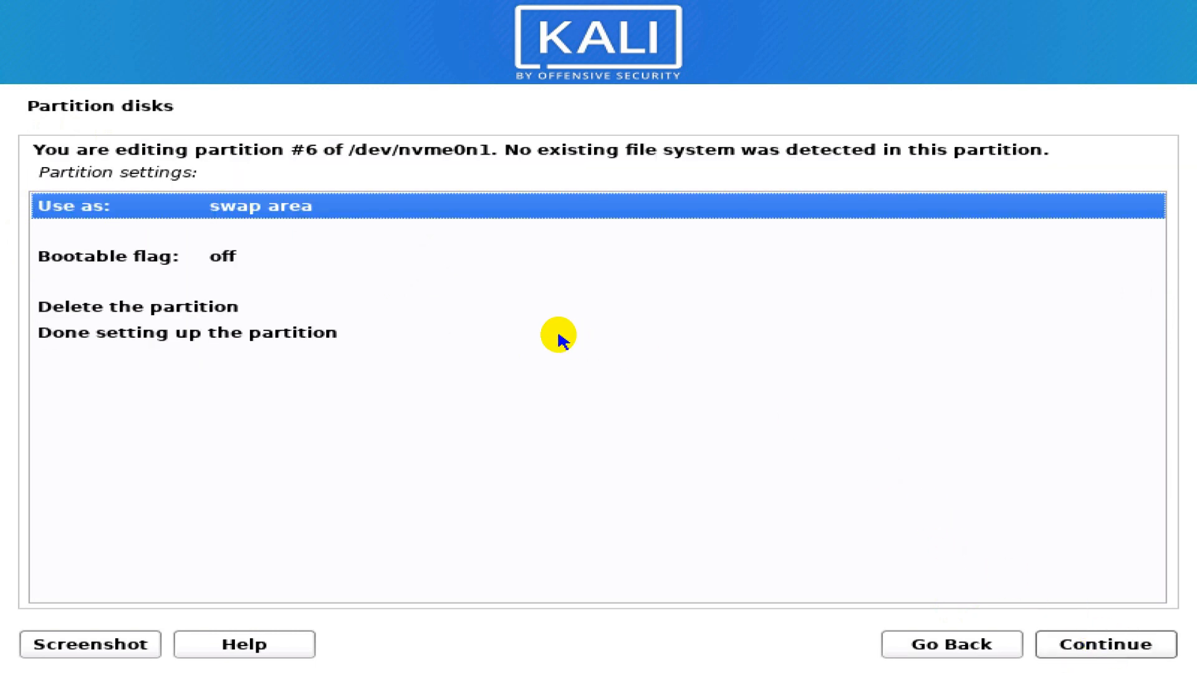
{"action": "left_click", "coordinate": [51, 340]}
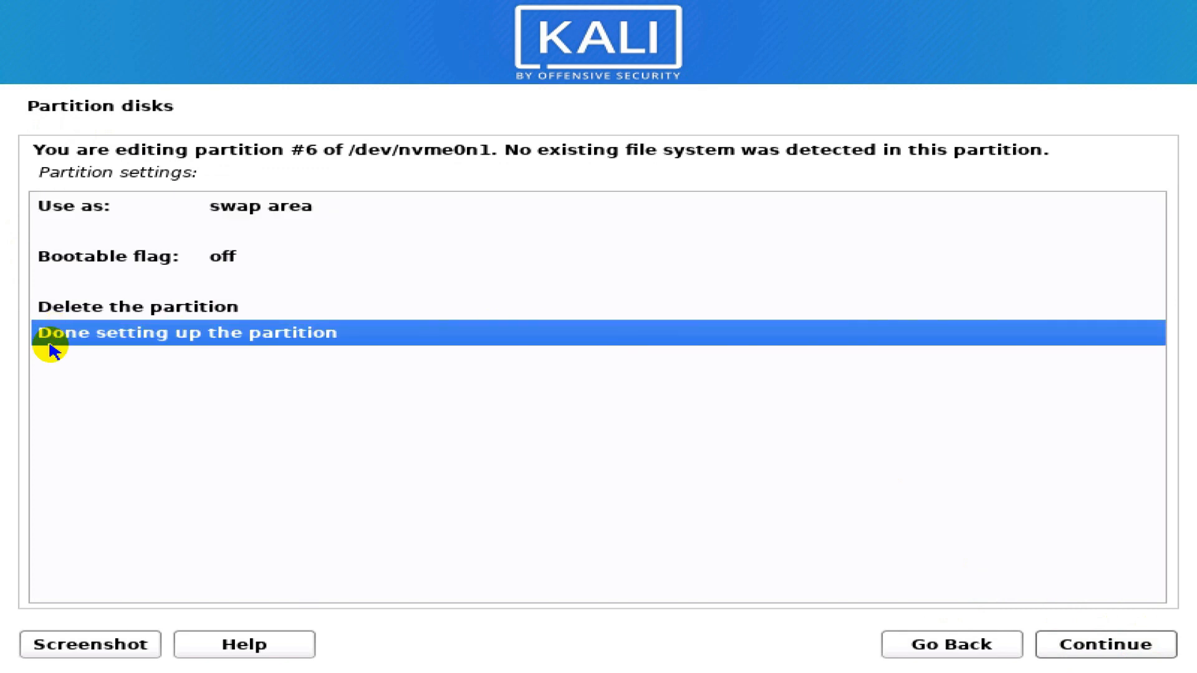
{"action": "left_click", "coordinate": [1117, 656]}
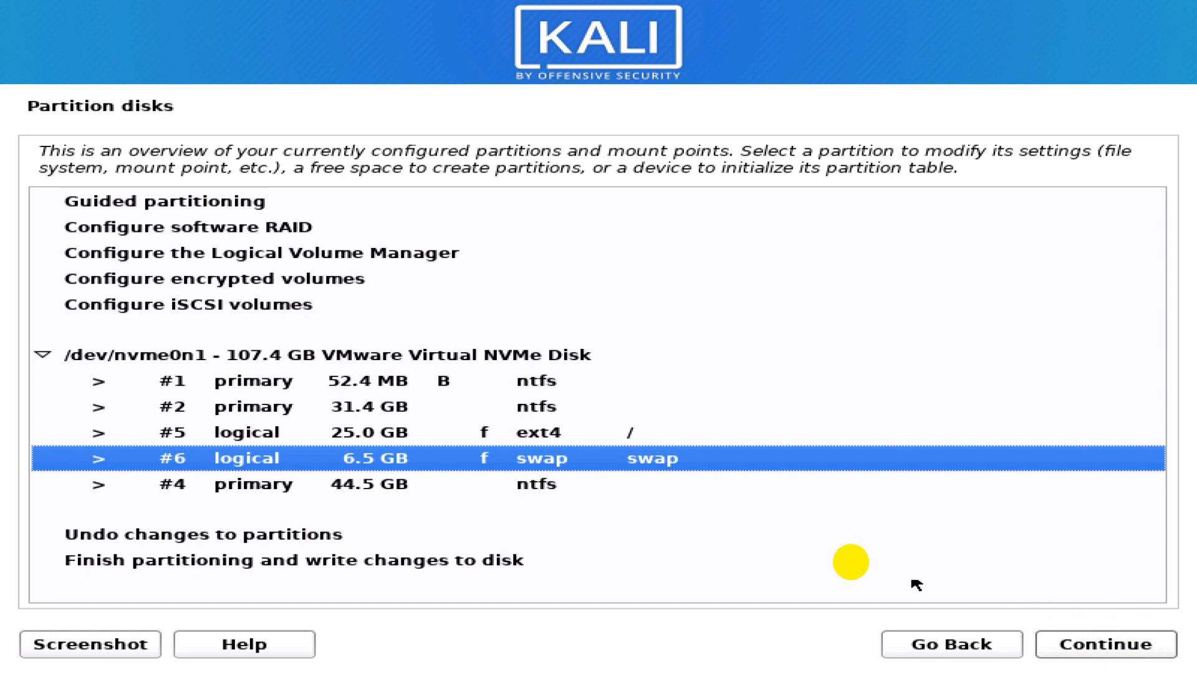
{"action": "left_click", "coordinate": [557, 441]}
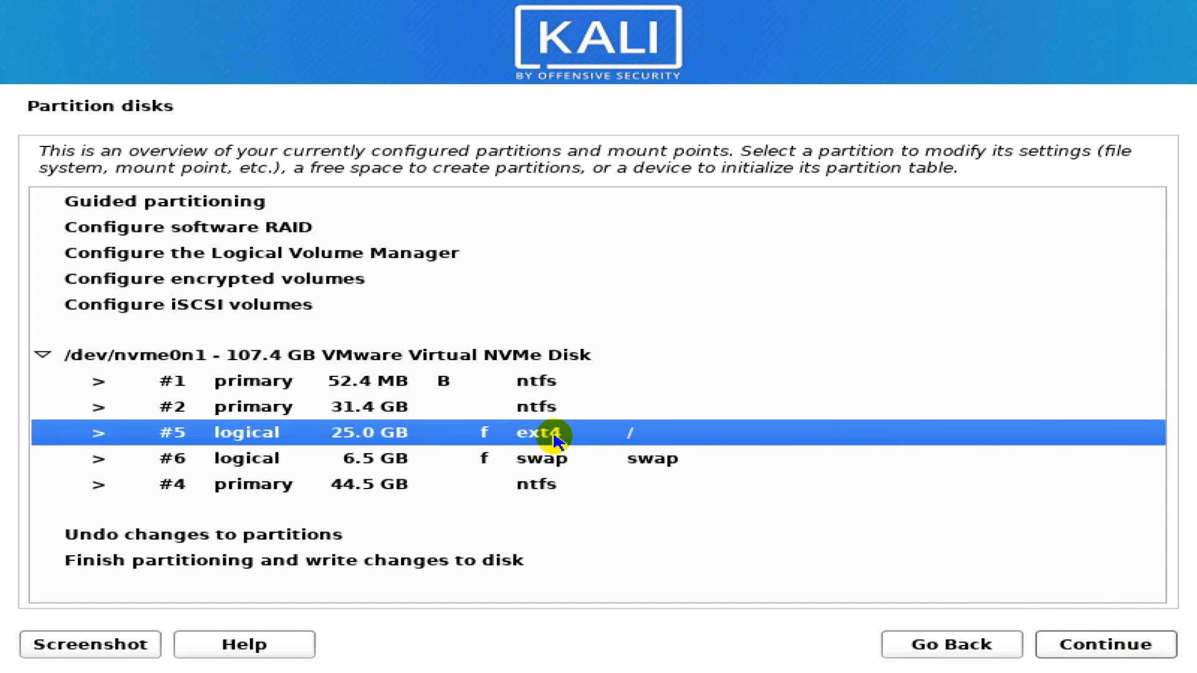
- Finish partitioning and confirm writing changes, formatting #5 as ext4 and #6 as swap
{"action": "left_click", "coordinate": [544, 467]}
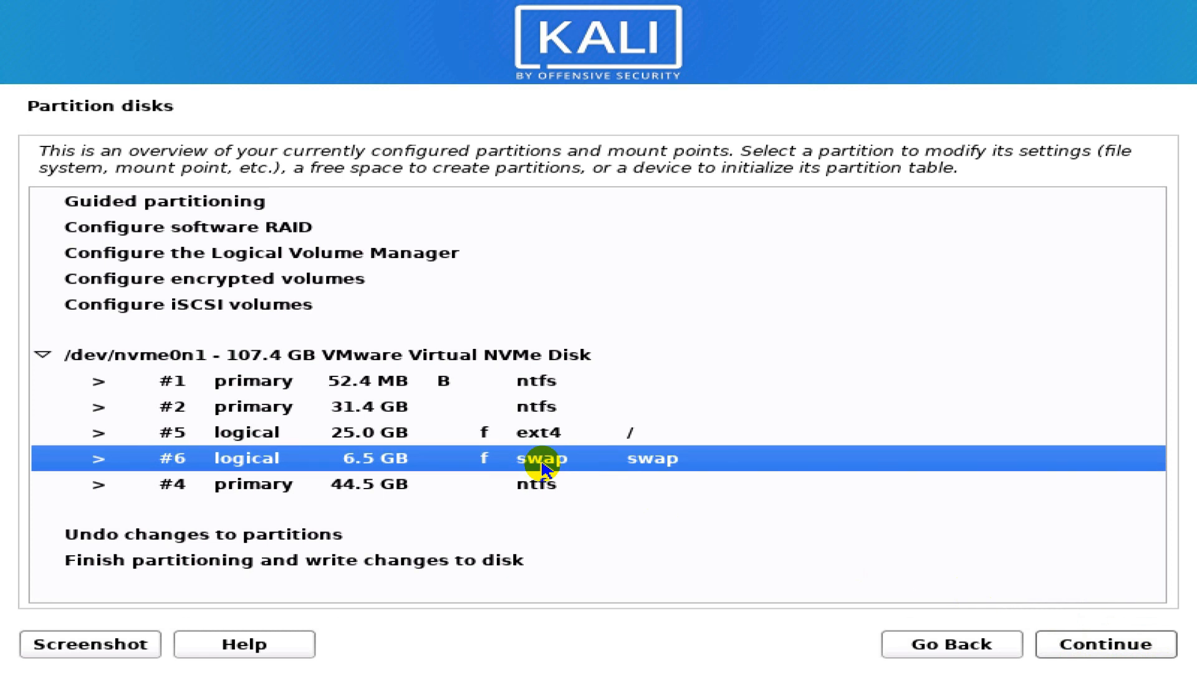
{"action": "left_click", "coordinate": [257, 564]}
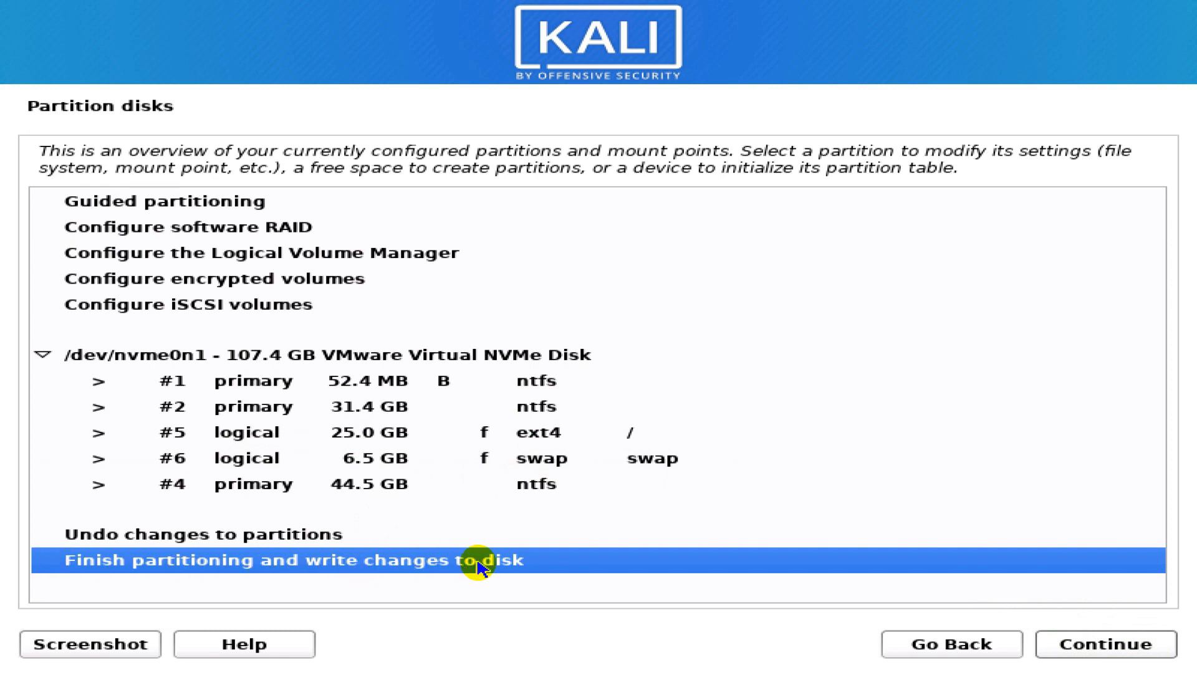
{"action": "left_click", "coordinate": [1149, 654]}
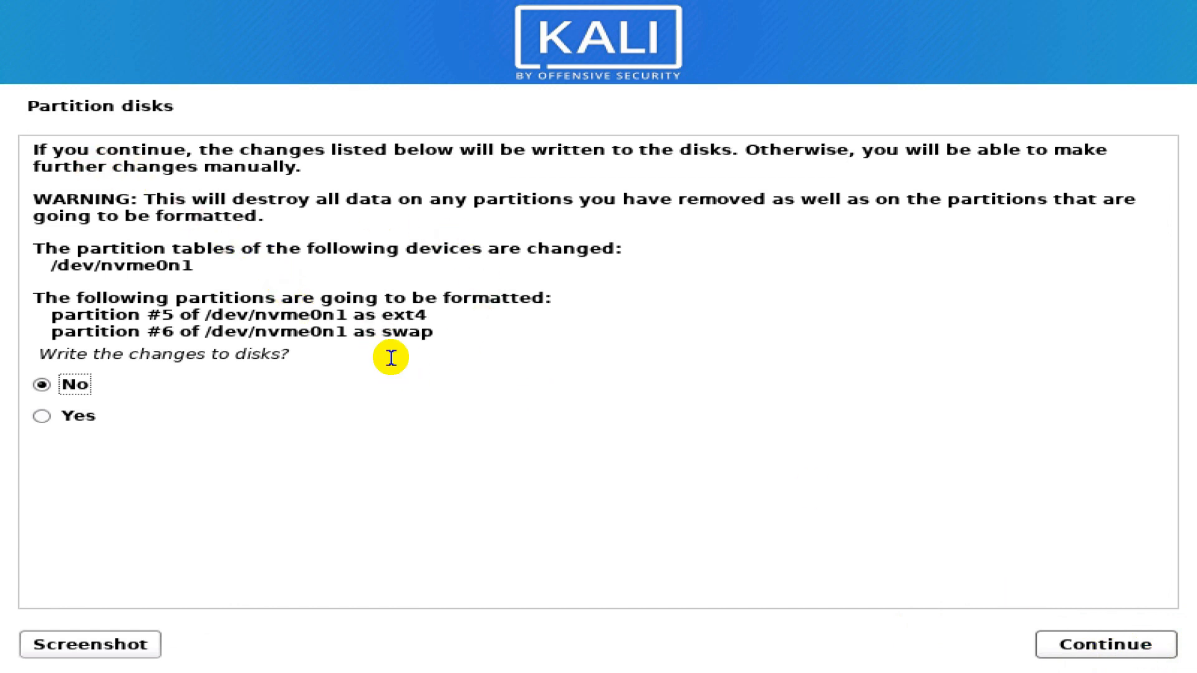
{"action": "left_click_drag", "start_coordinate": [50, 315], "coordinate": [454, 340]}
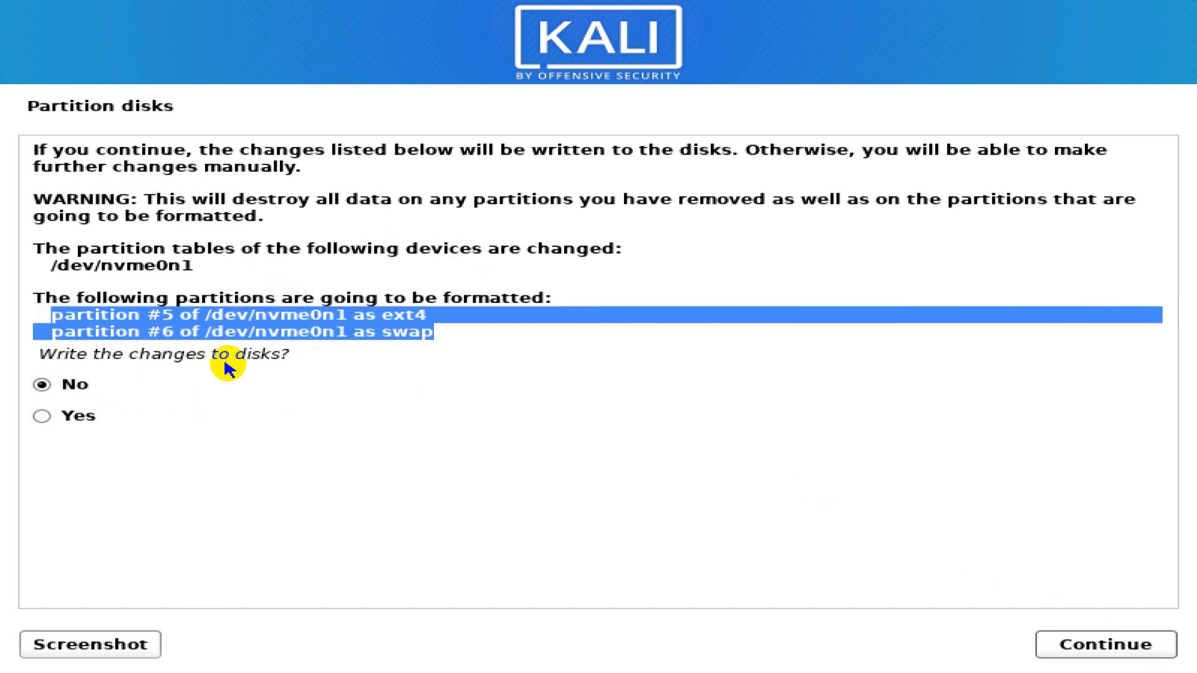
{"action": "left_click", "coordinate": [44, 416]}
{"action": "left_click", "coordinate": [1146, 644]}
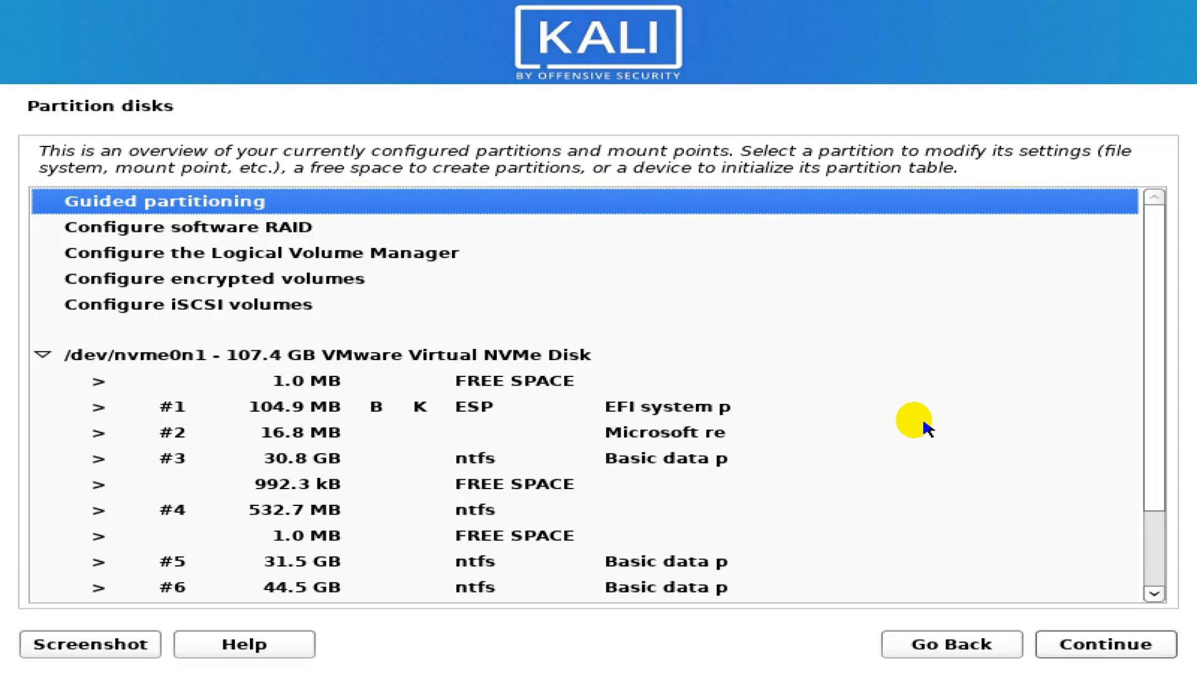
{"action": "scroll", "coordinate": [781, 387], "scroll_direction": "down", "scroll_amount": 2}
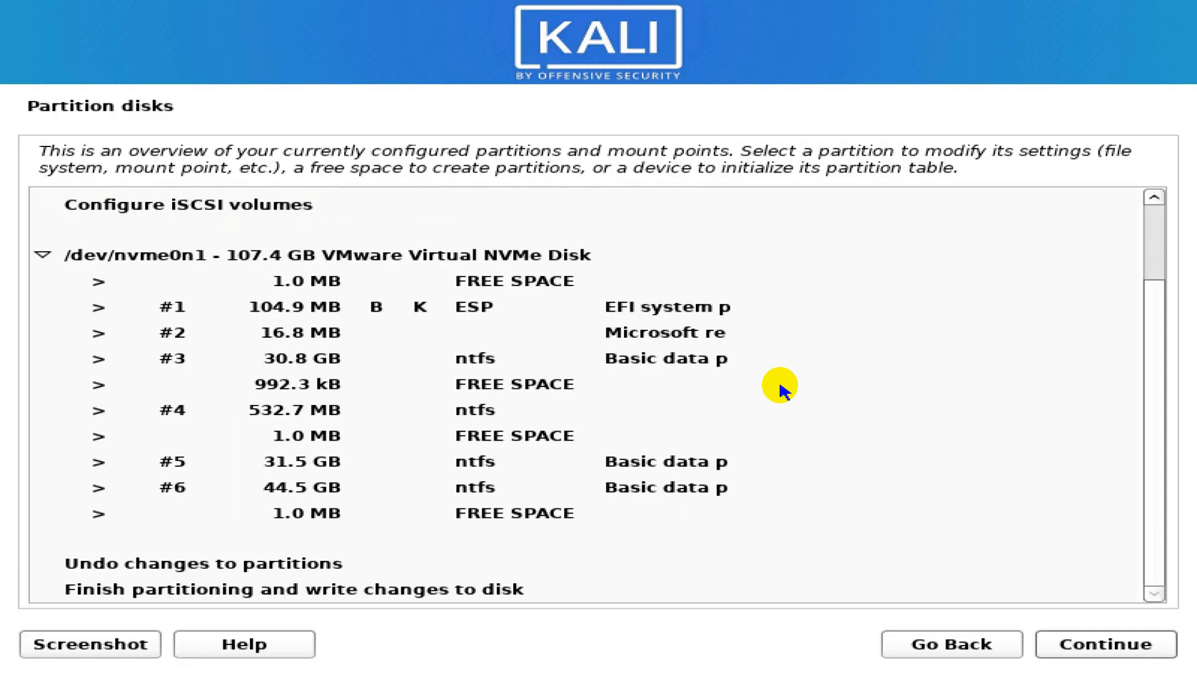
{"action": "left_click", "coordinate": [482, 282]}
{"action": "left_click", "coordinate": [490, 307]}
{"action": "left_click", "coordinate": [489, 358]}
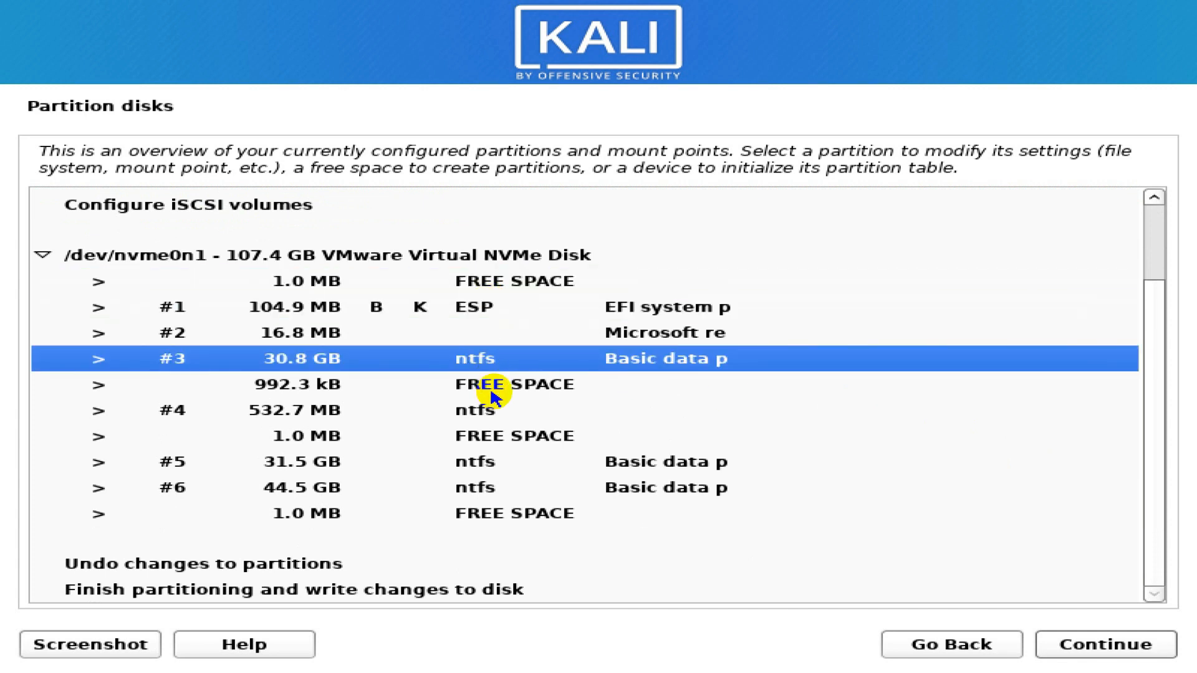
{"action": "left_click", "coordinate": [490, 386]}
{"action": "left_click", "coordinate": [472, 412]}
{"action": "left_click", "coordinate": [486, 438]}
{"action": "left_click", "coordinate": [481, 463]}
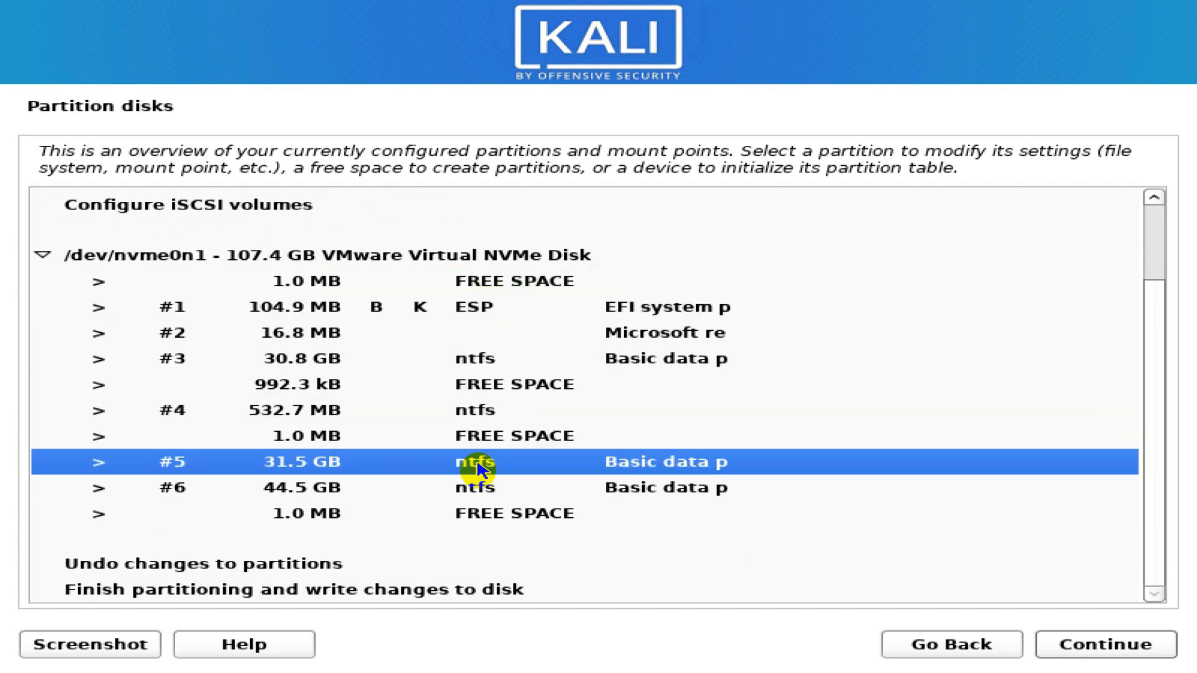
{"action": "left_click", "coordinate": [478, 489]}
{"action": "left_click", "coordinate": [513, 516]}
{"action": "left_click", "coordinate": [335, 358]}
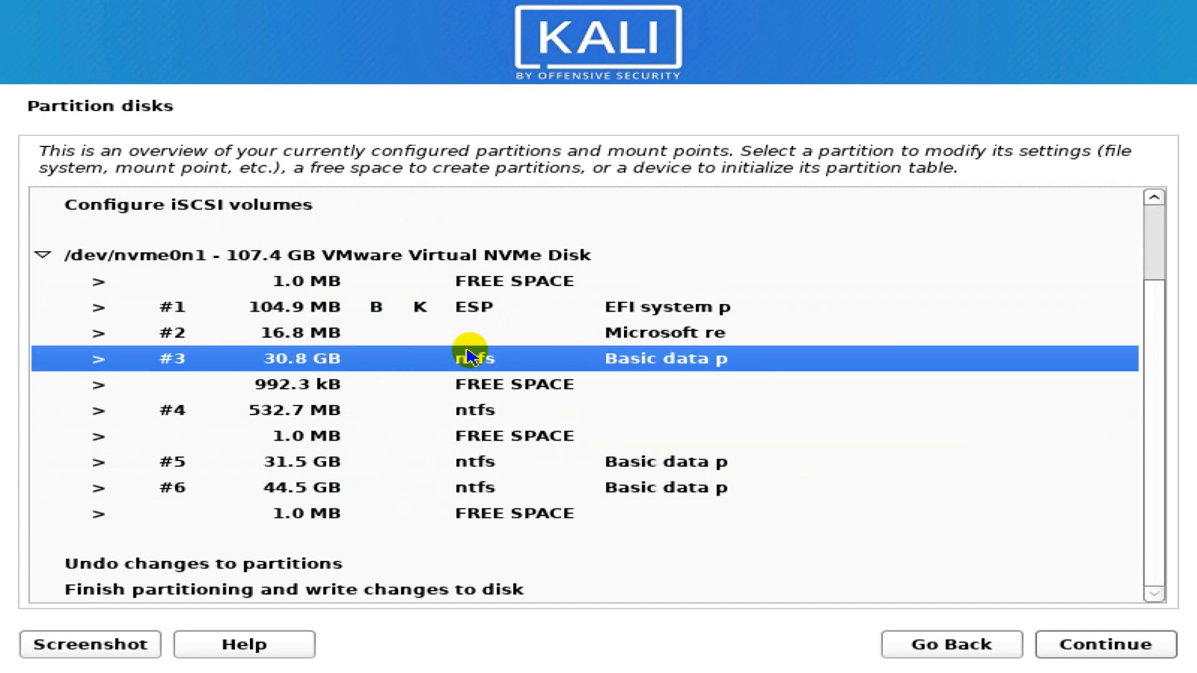
{"action": "left_click", "coordinate": [473, 312]}
{"action": "left_click", "coordinate": [334, 334]}
{"action": "left_click", "coordinate": [337, 361]}
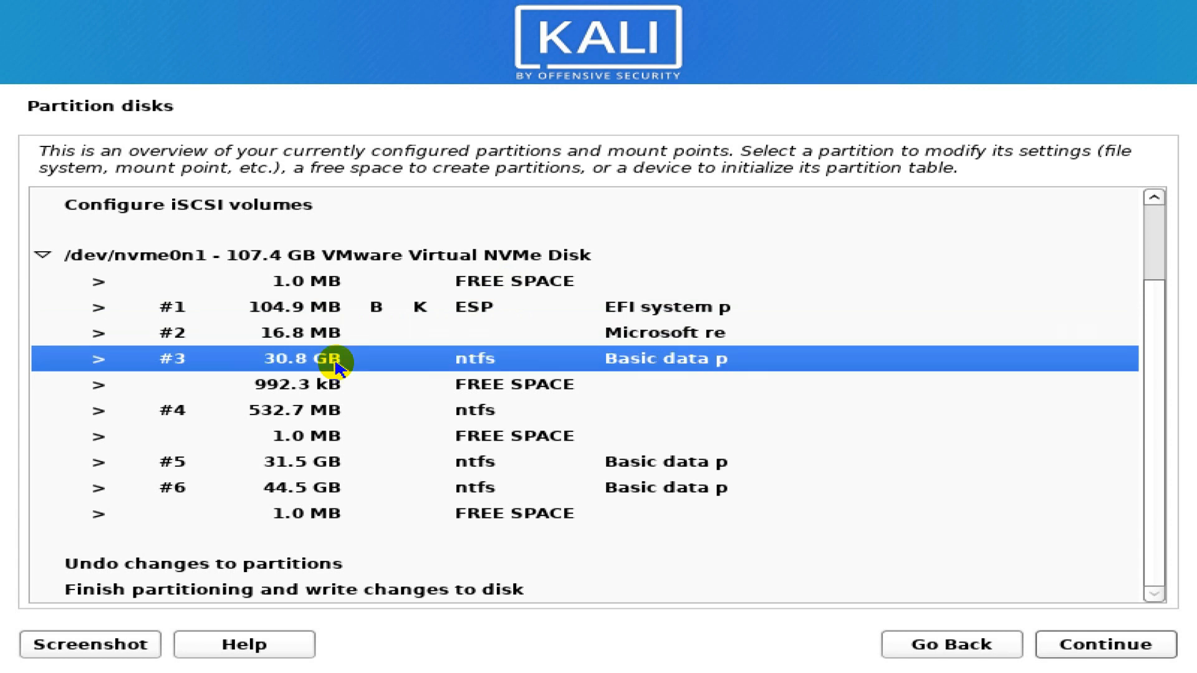
{"action": "left_click", "coordinate": [328, 387]}
{"action": "left_click", "coordinate": [474, 361]}
{"action": "left_click", "coordinate": [483, 385]}
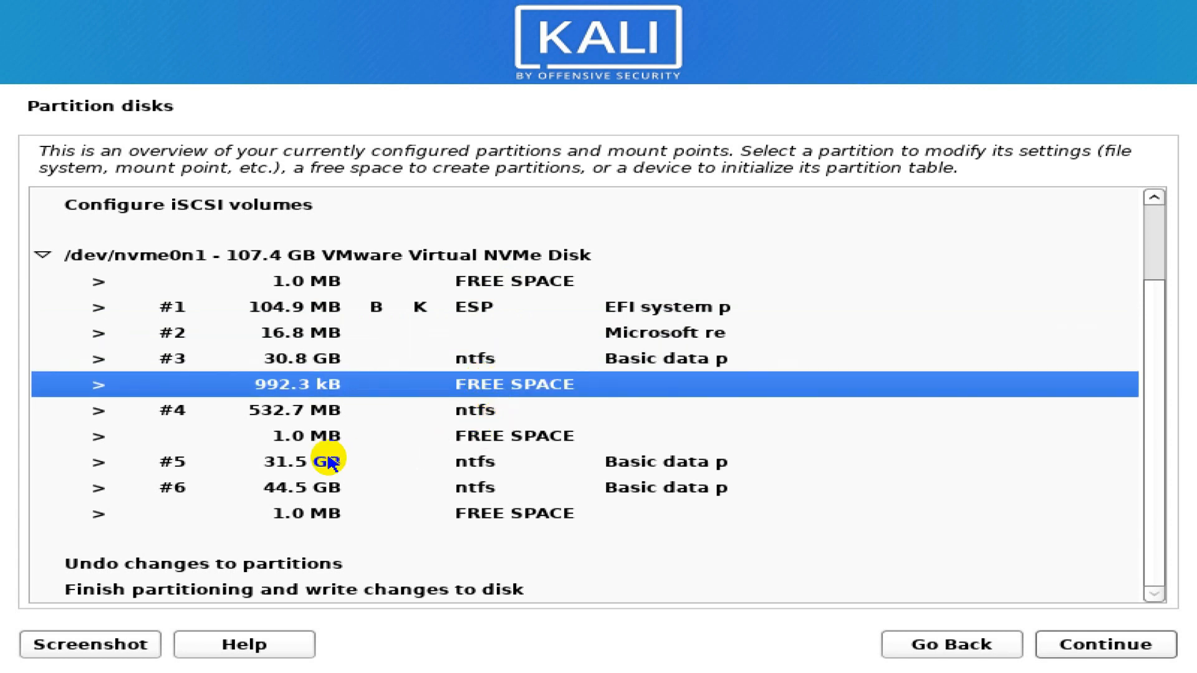
{"action": "left_click", "coordinate": [299, 467]}
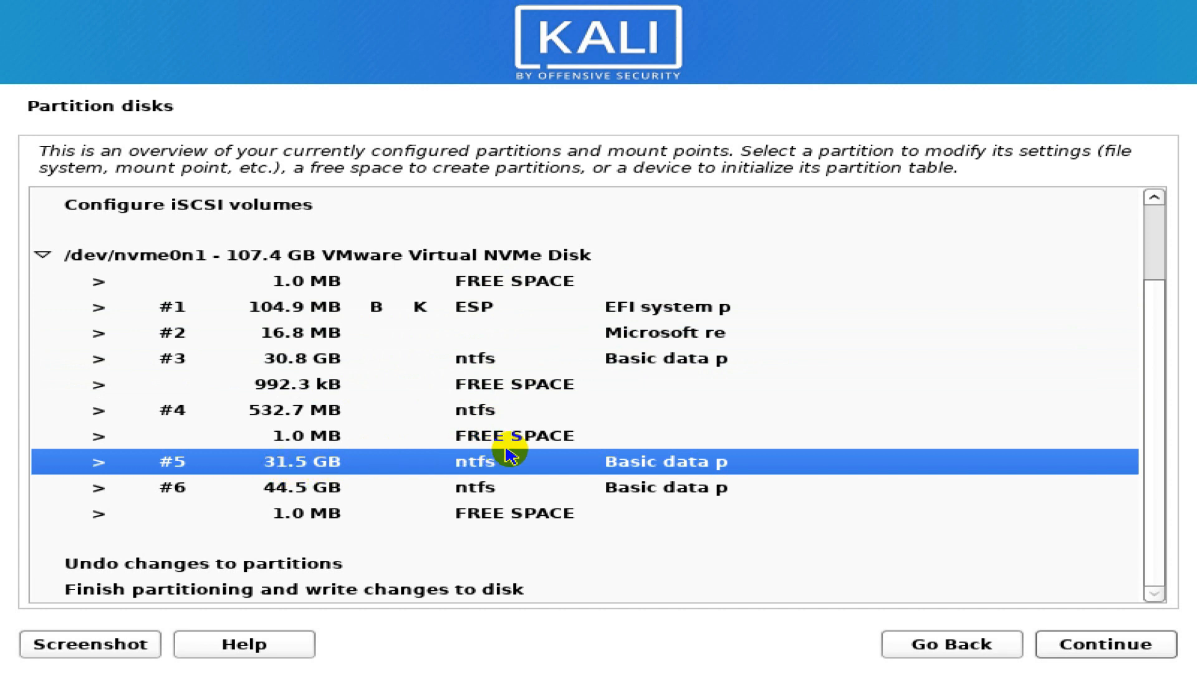
{"action": "left_click", "coordinate": [477, 489]}
{"action": "left_click", "coordinate": [474, 465]}
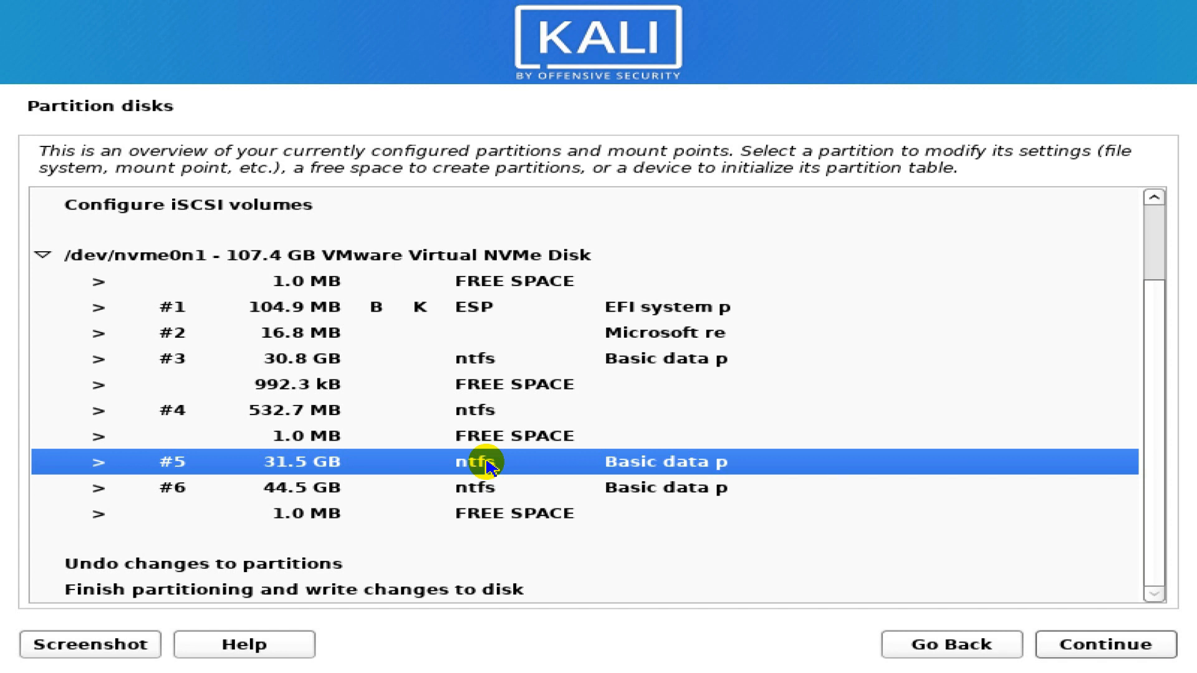
- Delete NTFS partition #5 and open the options for the resulting 31.5 GB free space
{"action": "left_click", "coordinate": [1158, 649]}
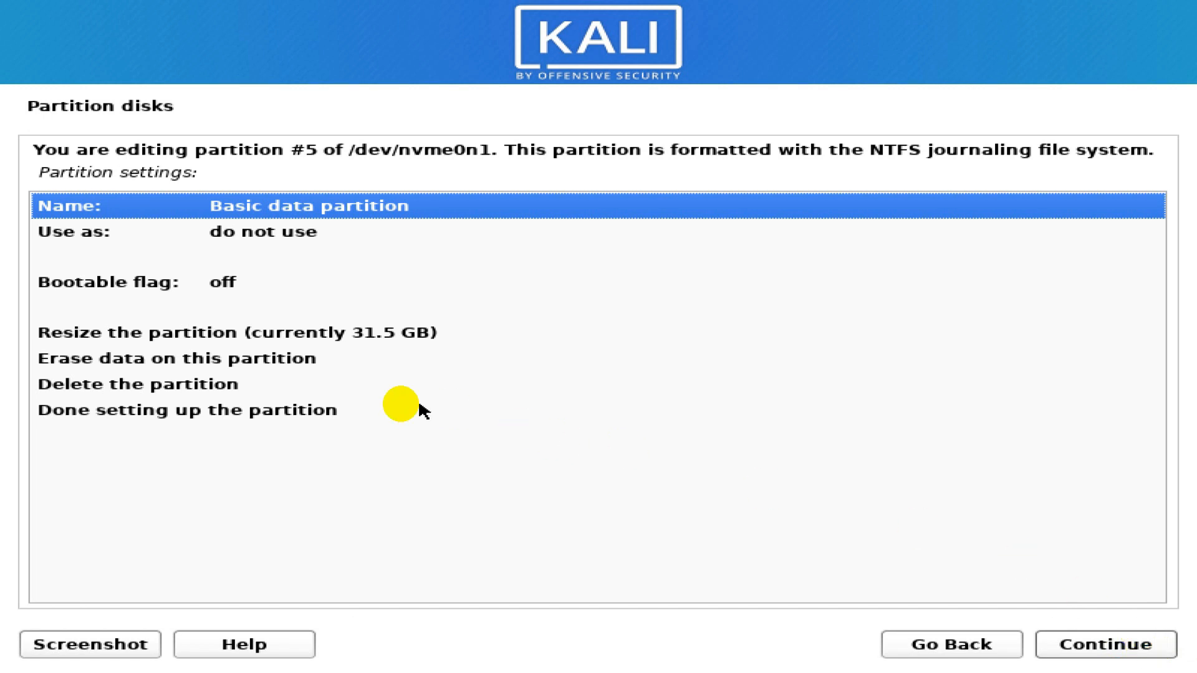
{"action": "left_click", "coordinate": [232, 387]}
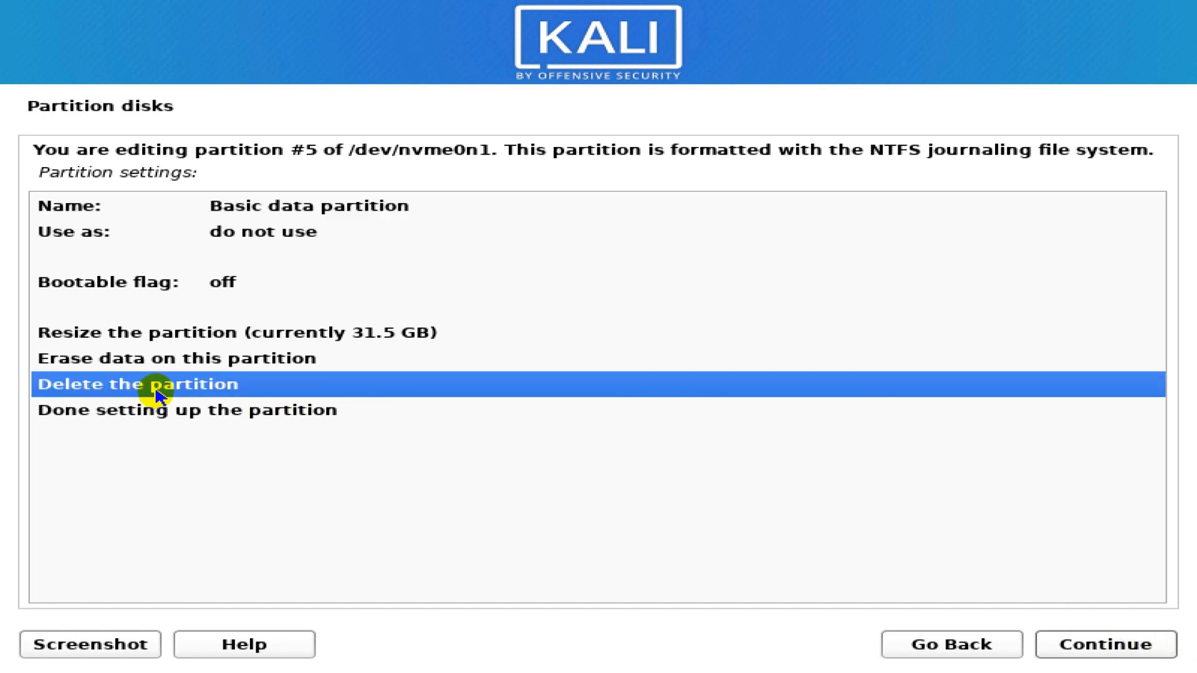
{"action": "left_click", "coordinate": [1117, 651]}
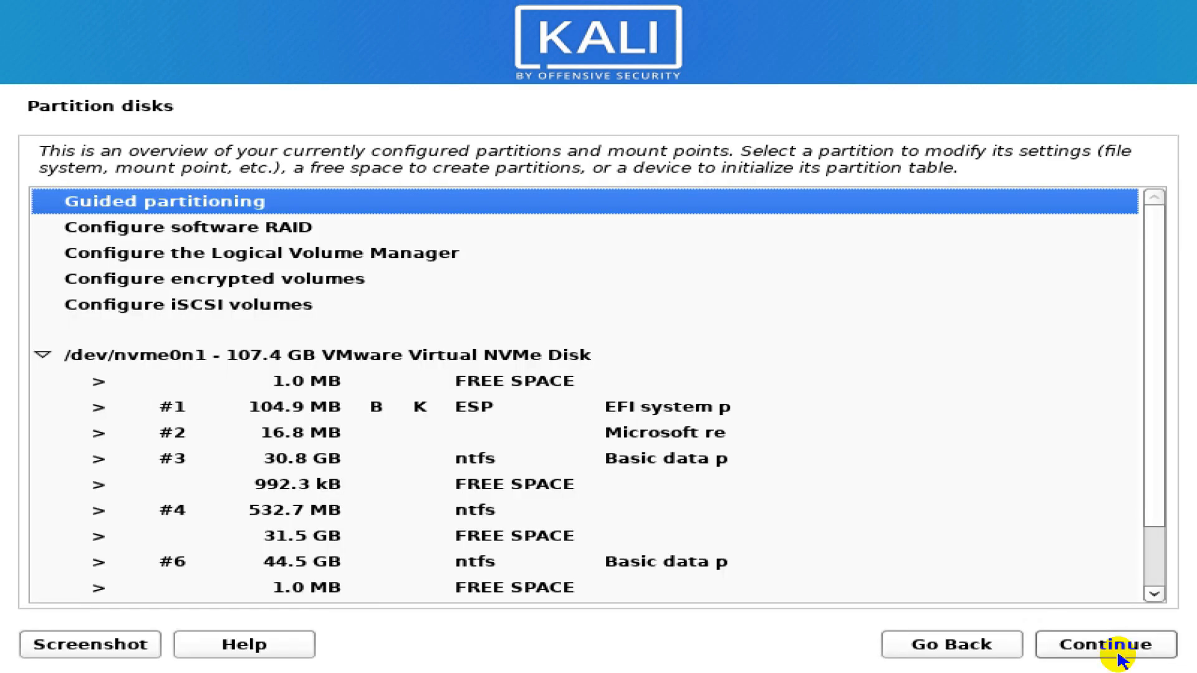
{"action": "left_click", "coordinate": [305, 537]}
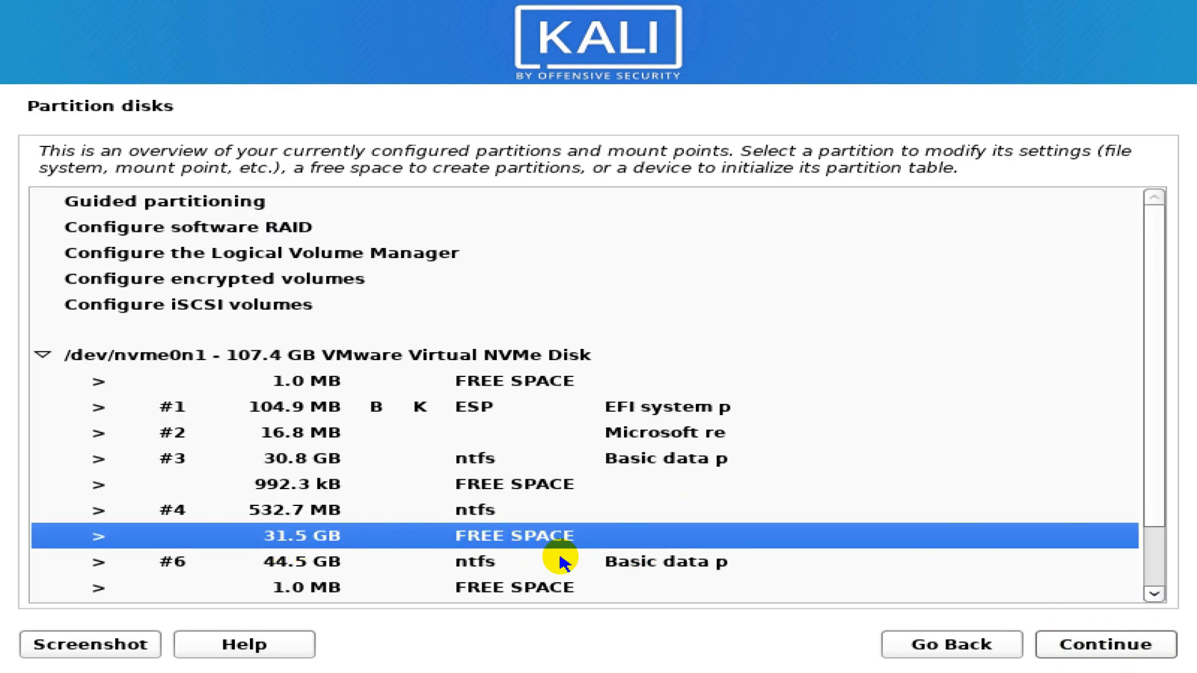
{"action": "scroll", "coordinate": [585, 541], "scroll_direction": "down", "scroll_amount": 1}
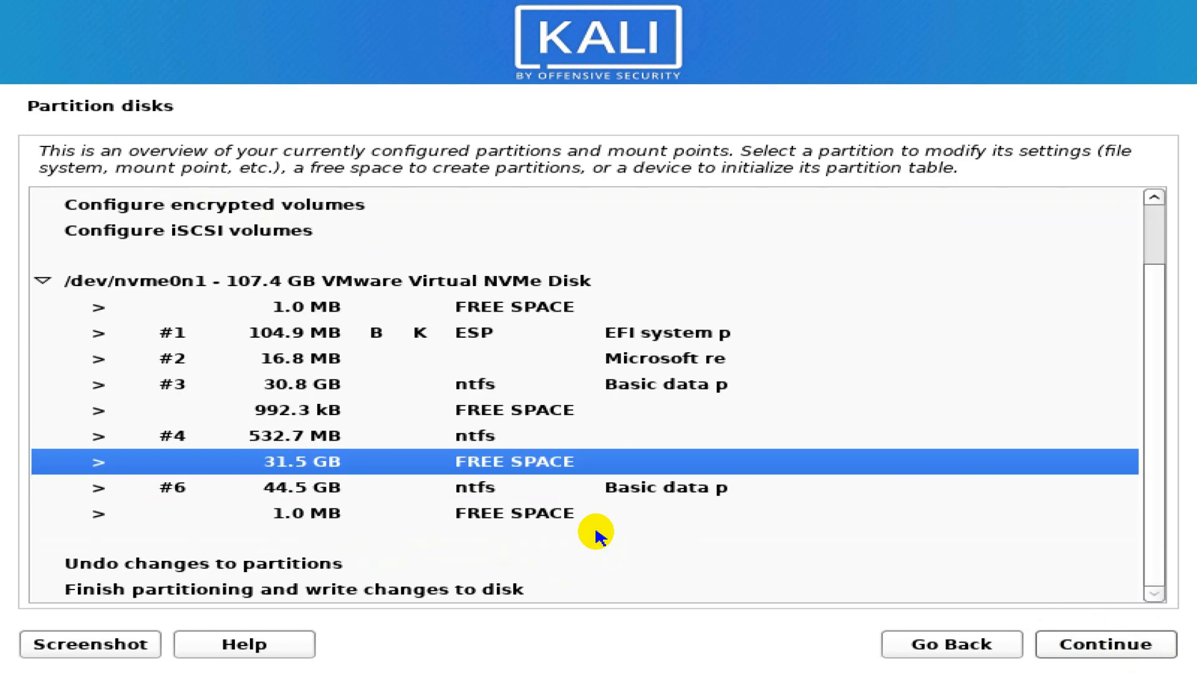
{"action": "left_click", "coordinate": [1131, 653]}
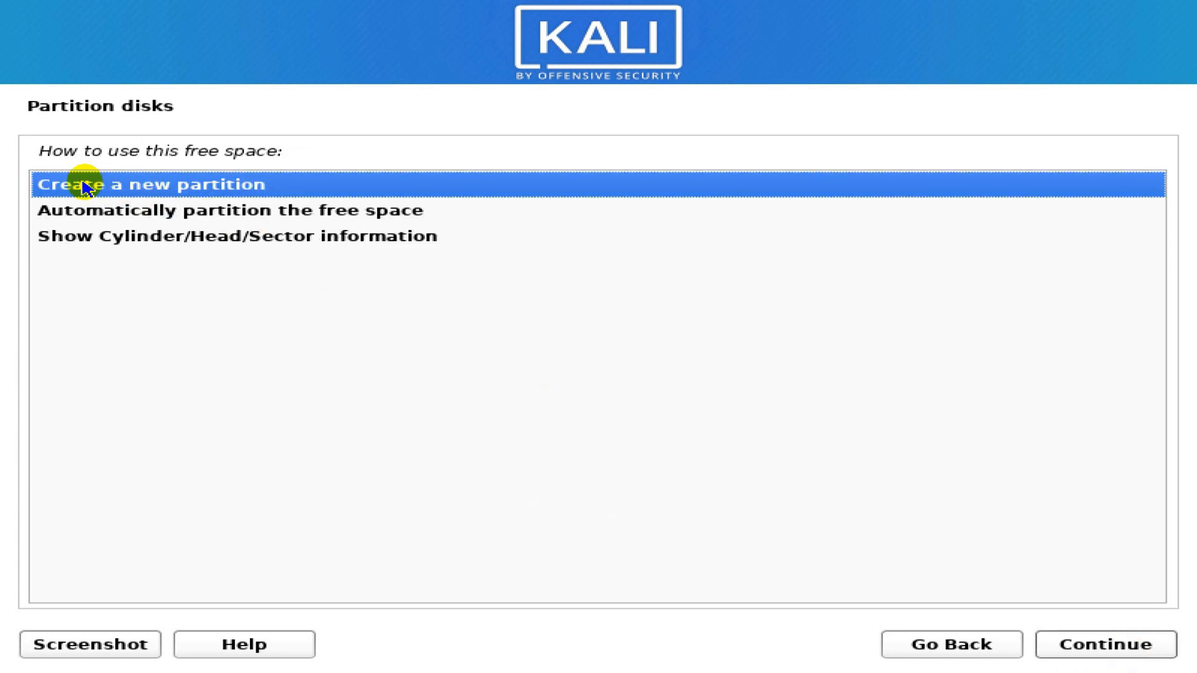
- Create a 1 GB partition at the beginning of the 31.5 GB free space
{"action": "left_click", "coordinate": [1097, 650]}
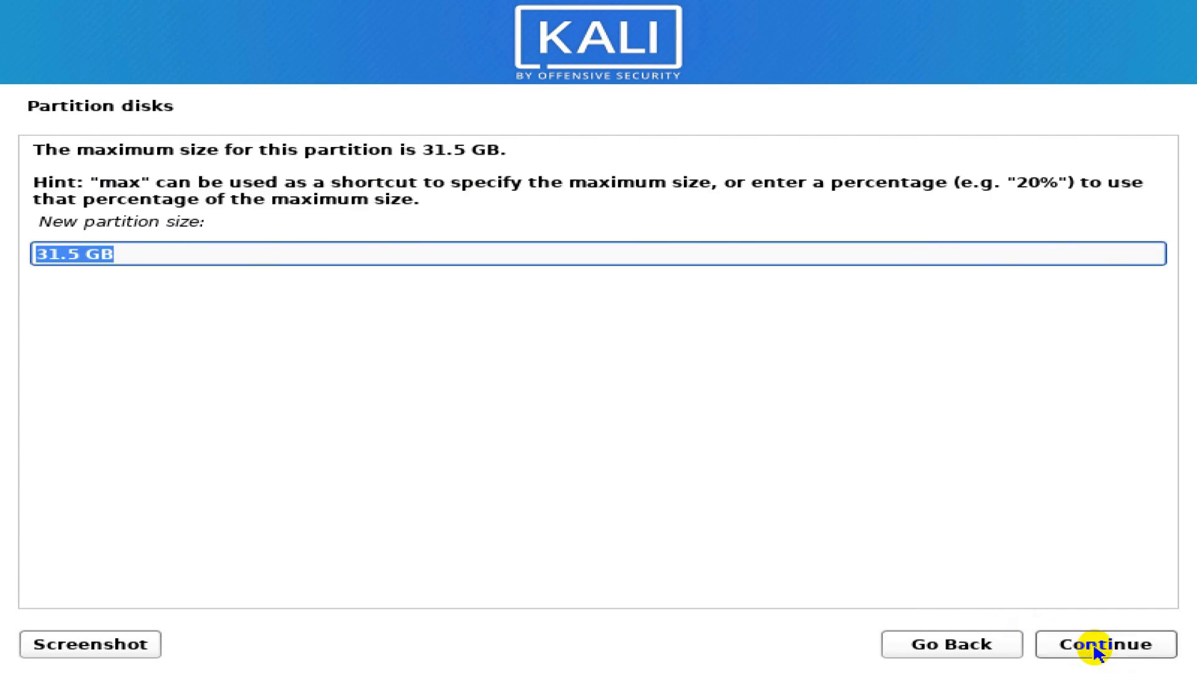
{"action": "left_click_drag", "start_coordinate": [131, 256], "coordinate": [19, 246]}
{"action": "type", "text": "1"}
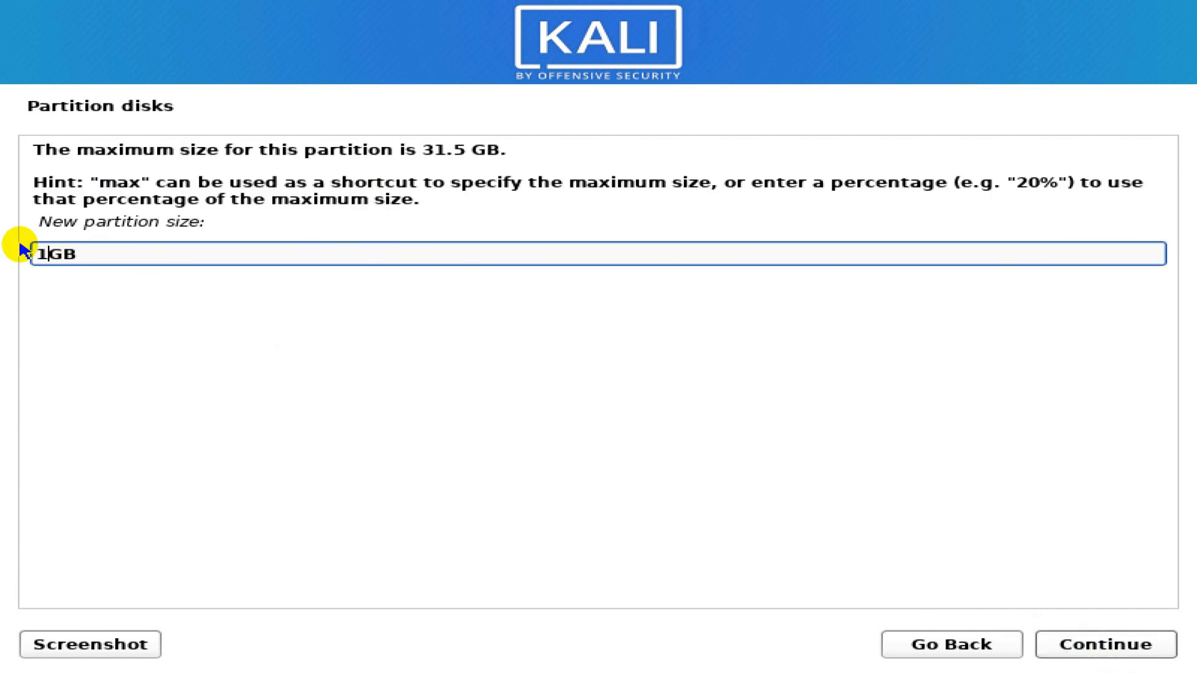
{"action": "left_click", "coordinate": [1104, 649]}
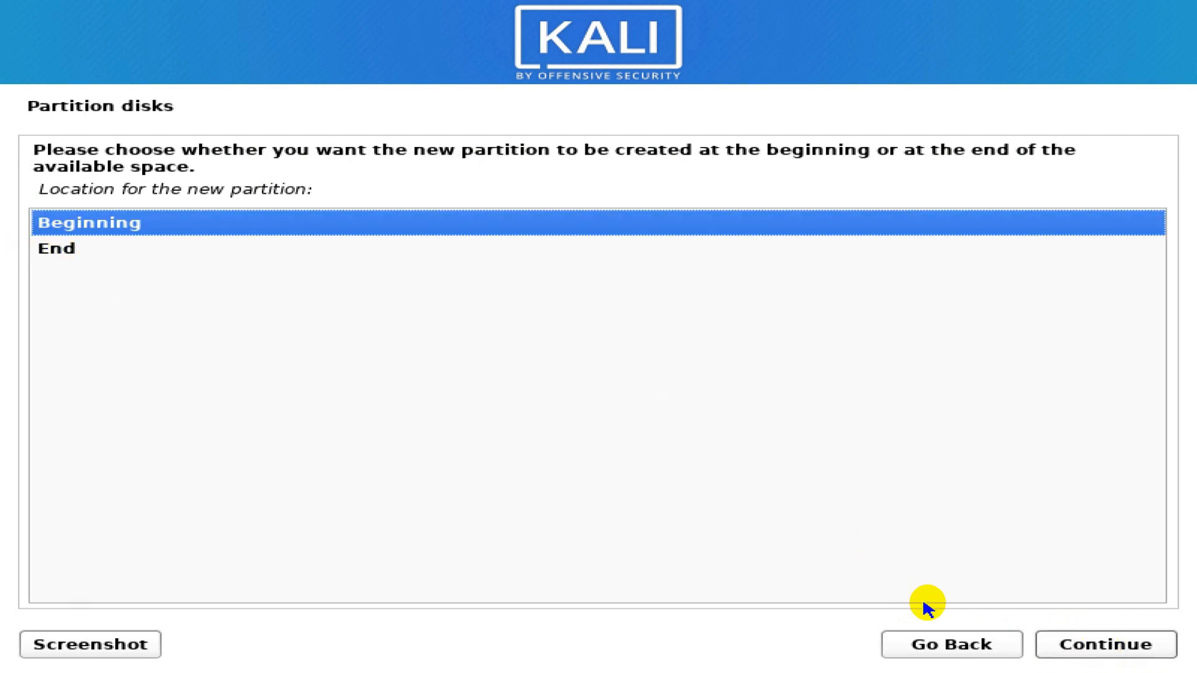
{"action": "left_click", "coordinate": [1079, 651]}
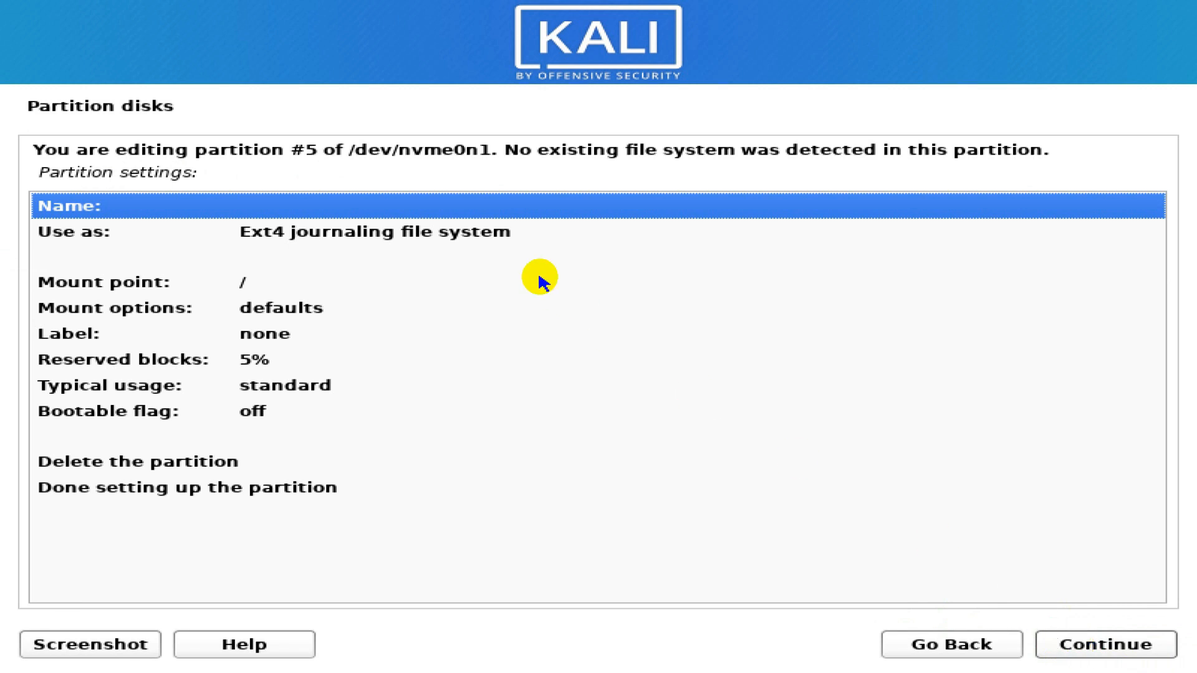
- Mount the new 1 GB ext4 partition at /boot, then select the remaining 30.5 GB free space
{"action": "double_click", "coordinate": [244, 282]}
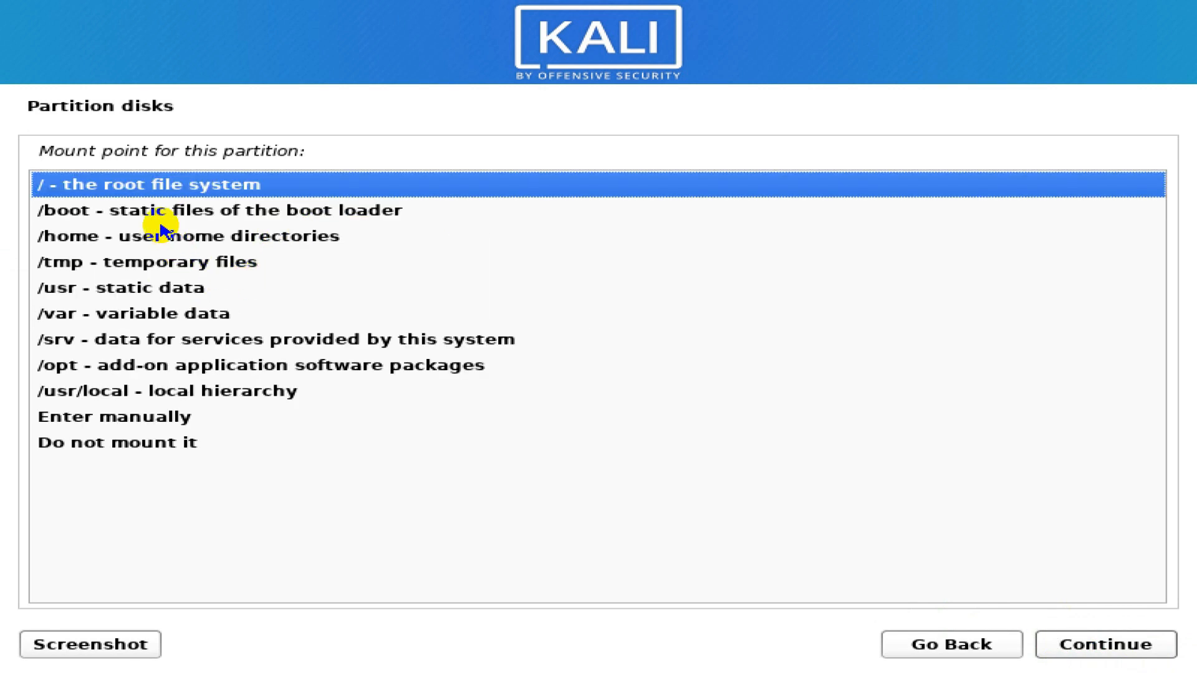
{"action": "left_click", "coordinate": [139, 216]}
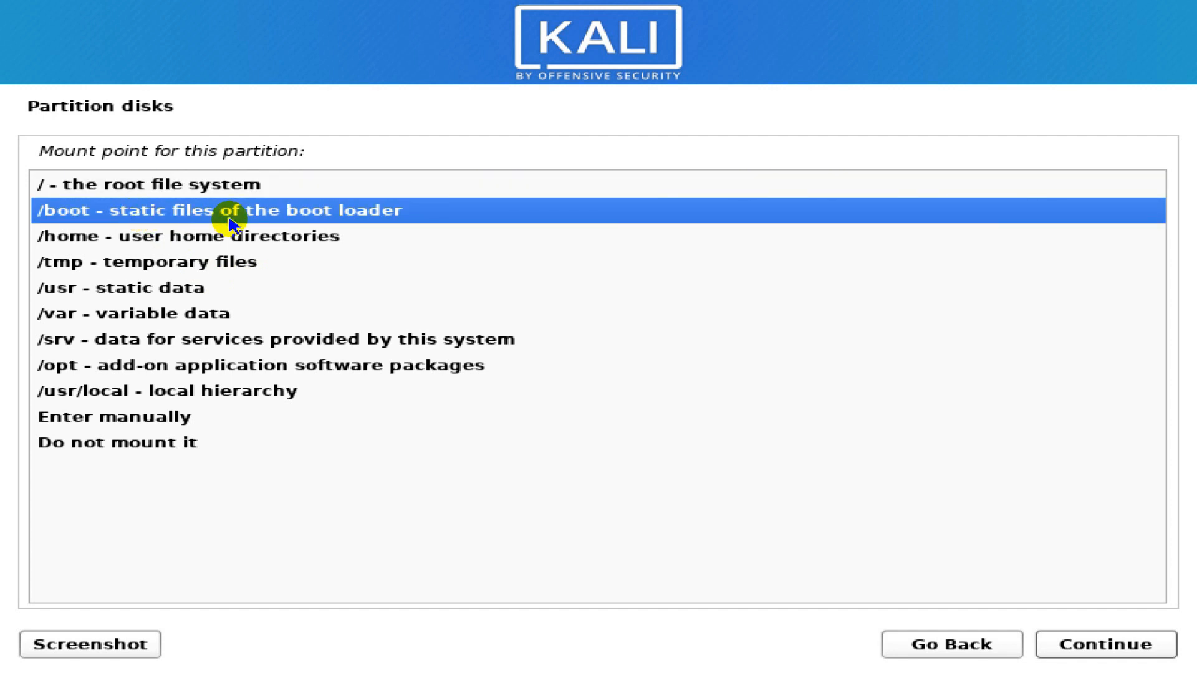
{"action": "left_click", "coordinate": [1074, 639]}
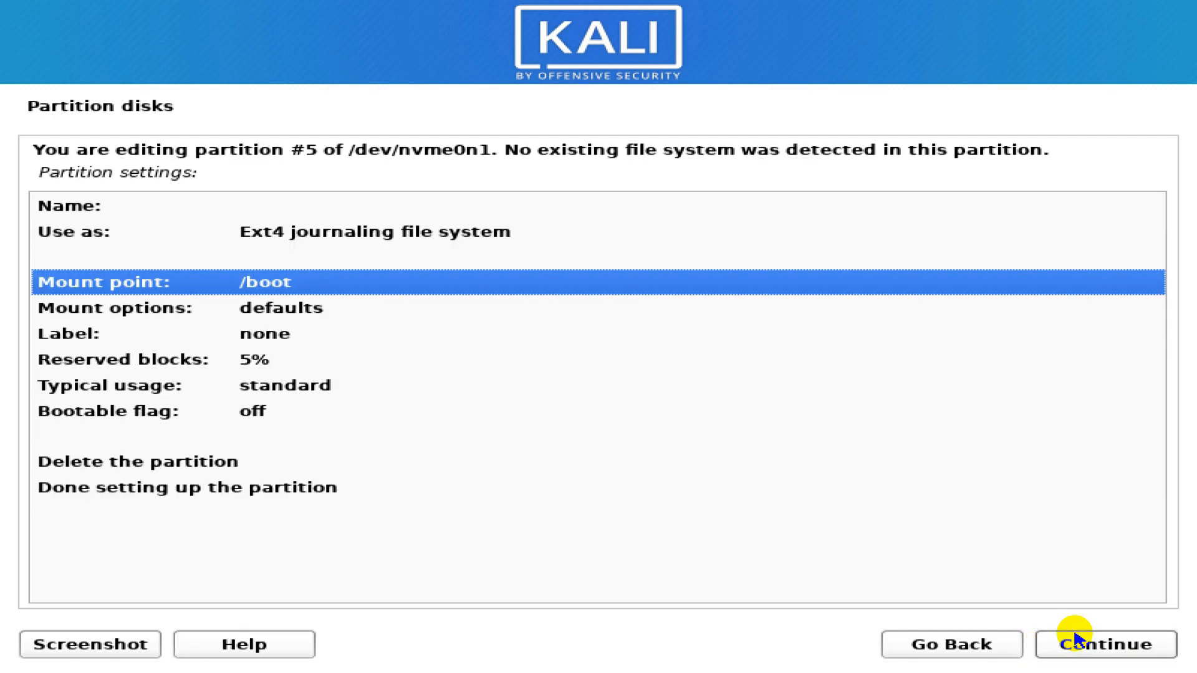
{"action": "left_click", "coordinate": [243, 490]}
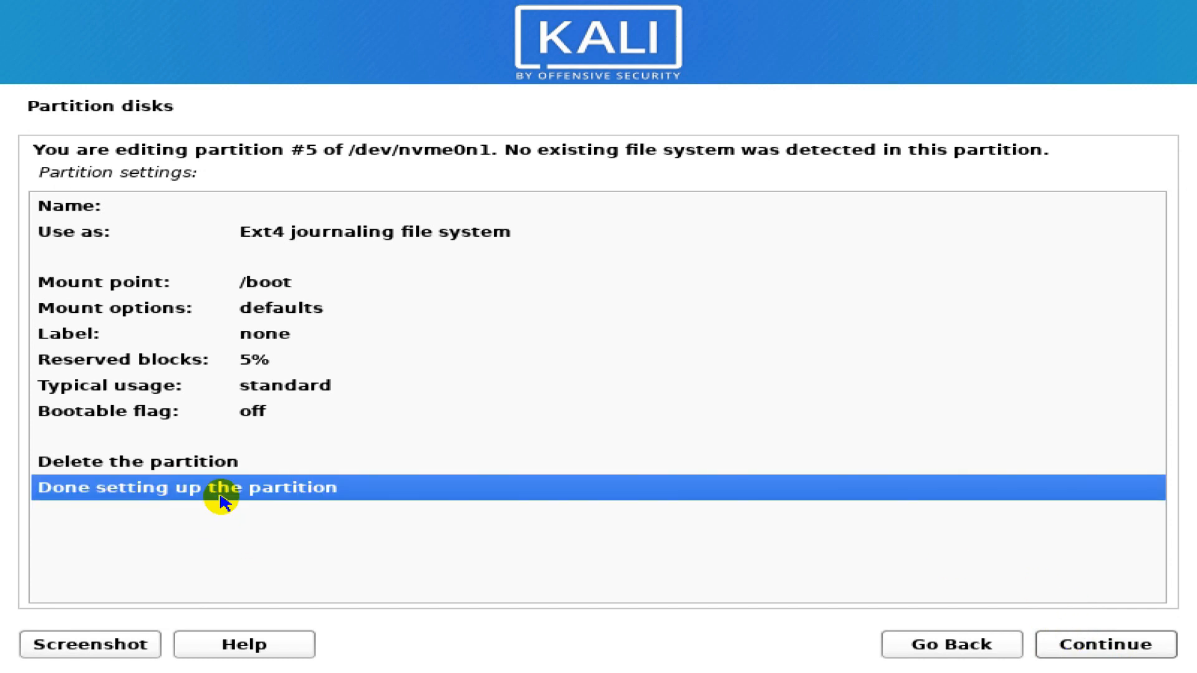
{"action": "left_click", "coordinate": [1153, 642]}
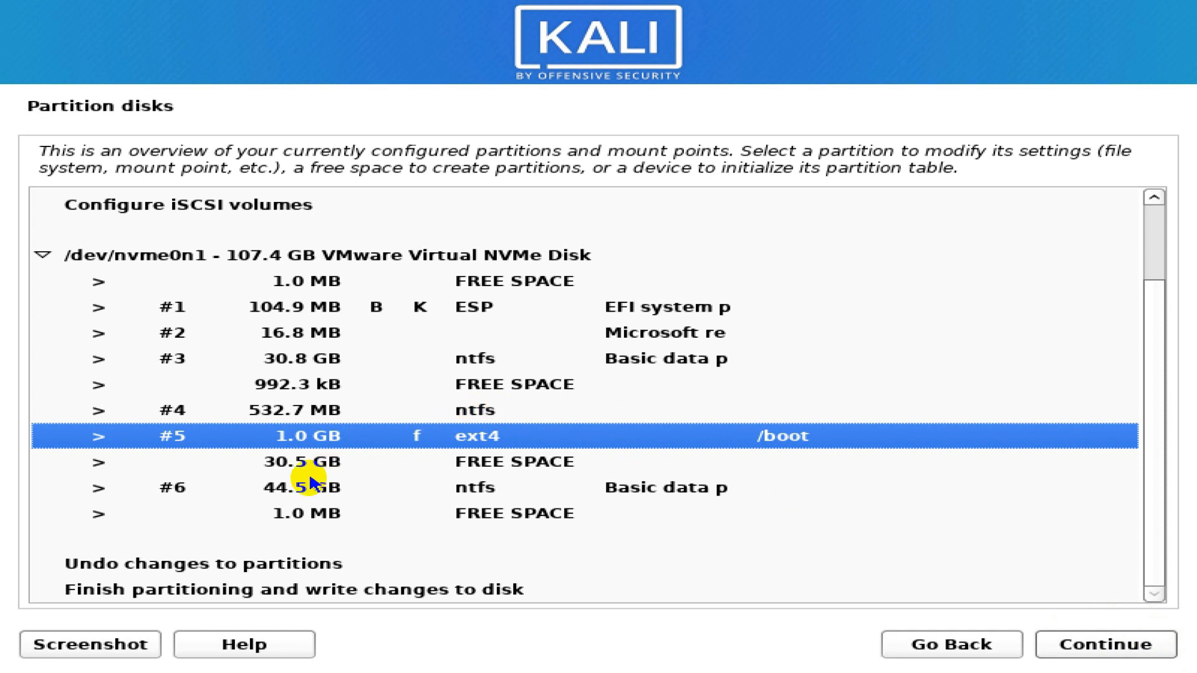
{"action": "left_click", "coordinate": [552, 472]}
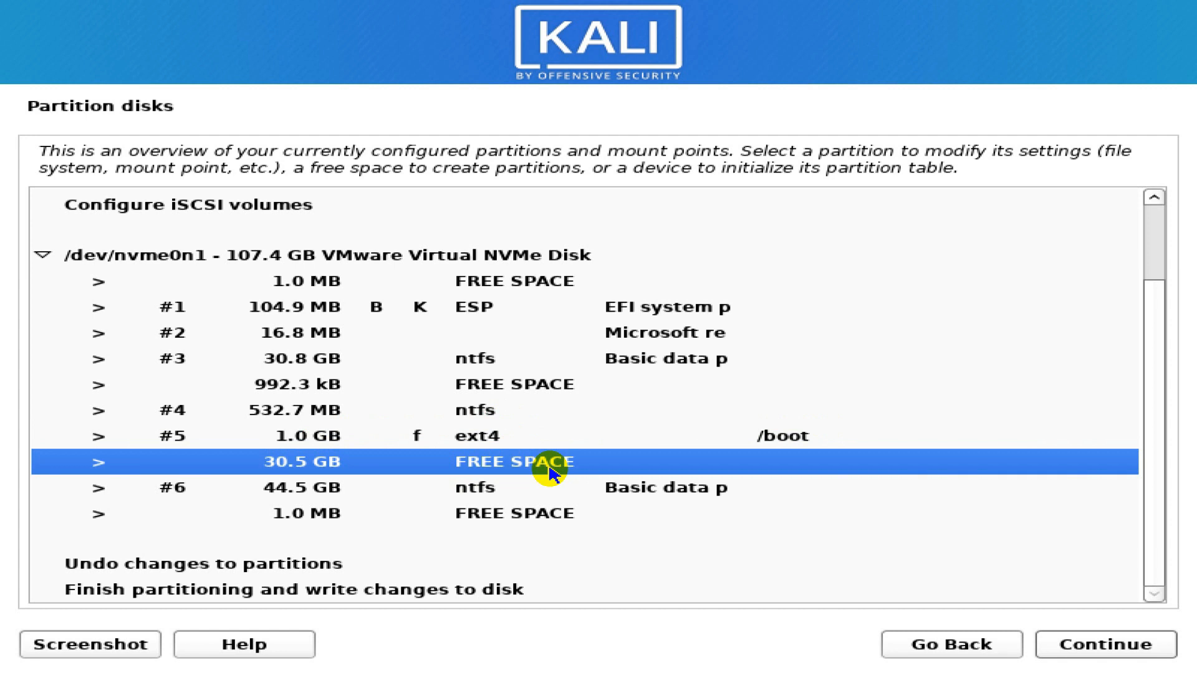
- Create a new 25 GB partition at the beginning of the 30.5 GB free space
{"action": "left_click", "coordinate": [1099, 647]}
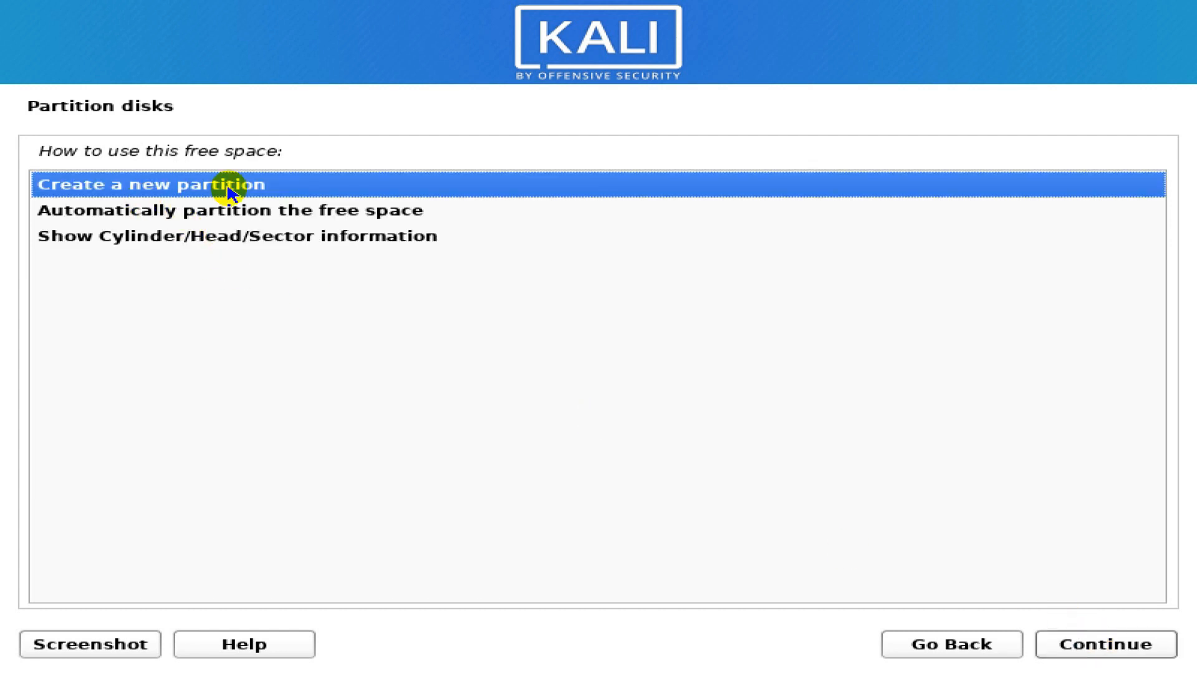
{"action": "left_click", "coordinate": [1103, 649]}
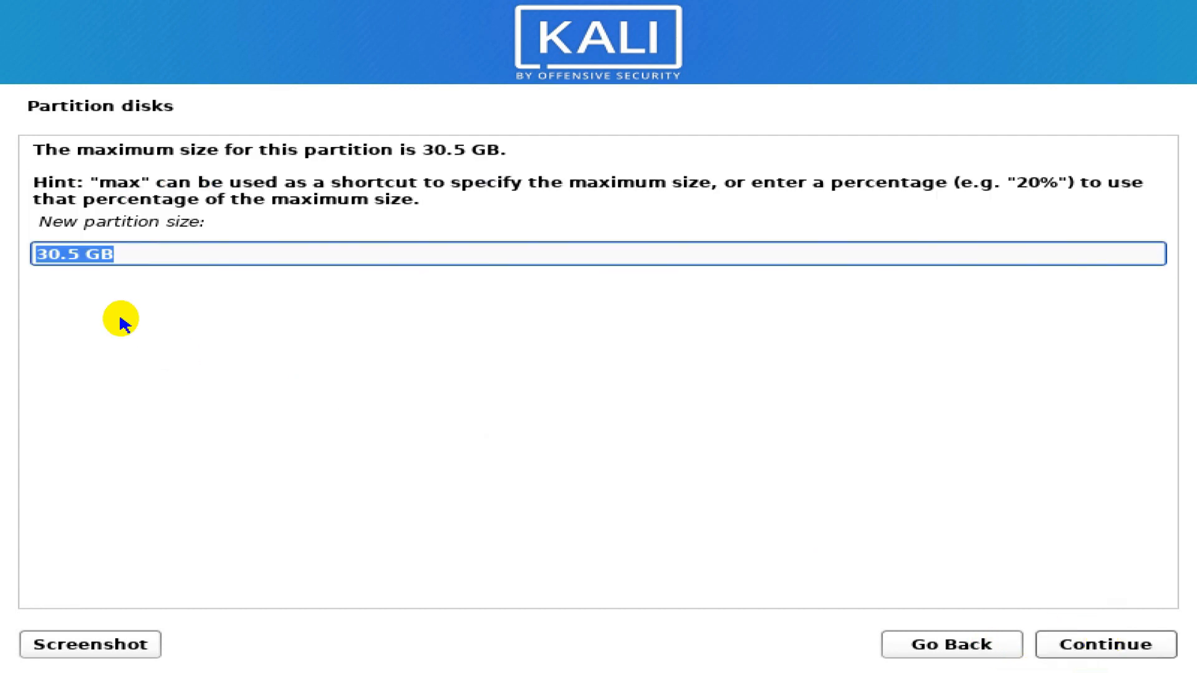
{"action": "left_click_drag", "start_coordinate": [80, 252], "coordinate": [21, 247]}
{"action": "left_click", "coordinate": [78, 257]}
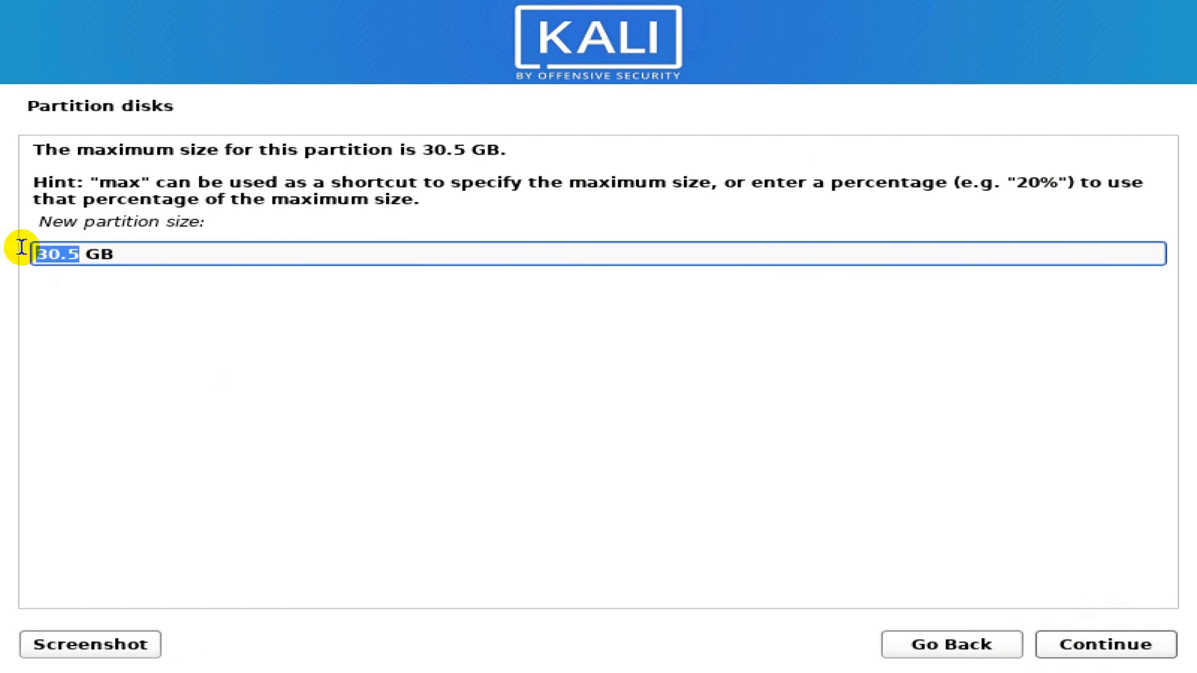
{"action": "type", "text": "2"}
{"action": "left_click", "coordinate": [1106, 649]}
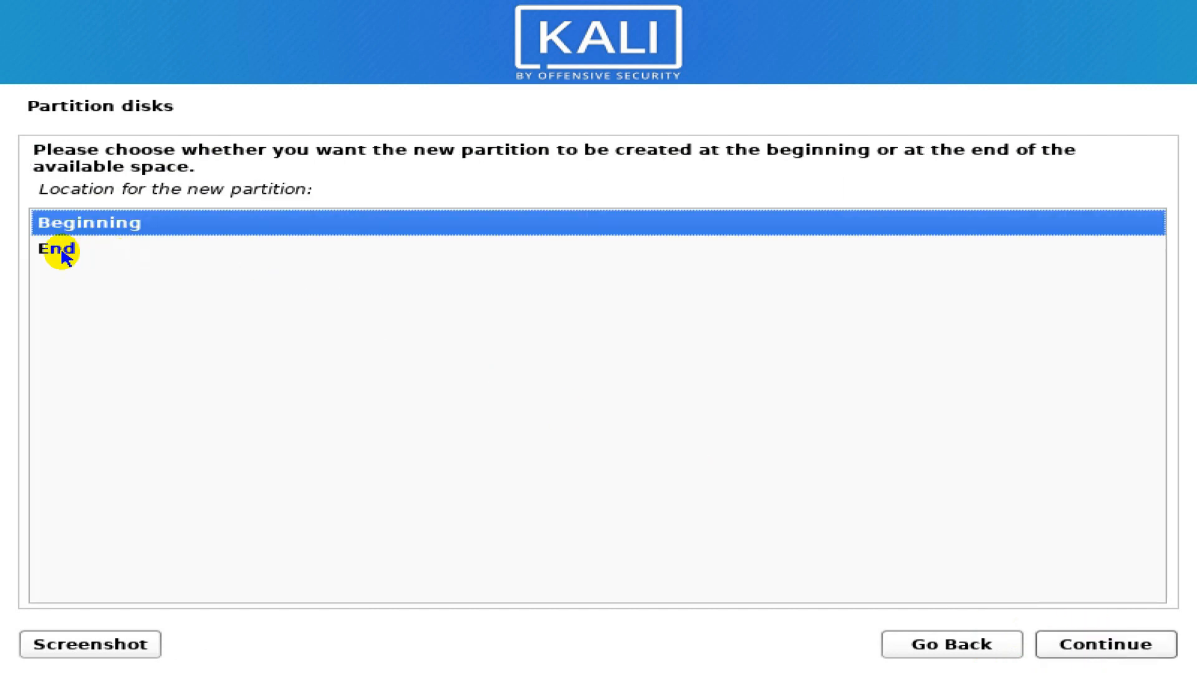
{"action": "left_click", "coordinate": [1109, 646]}
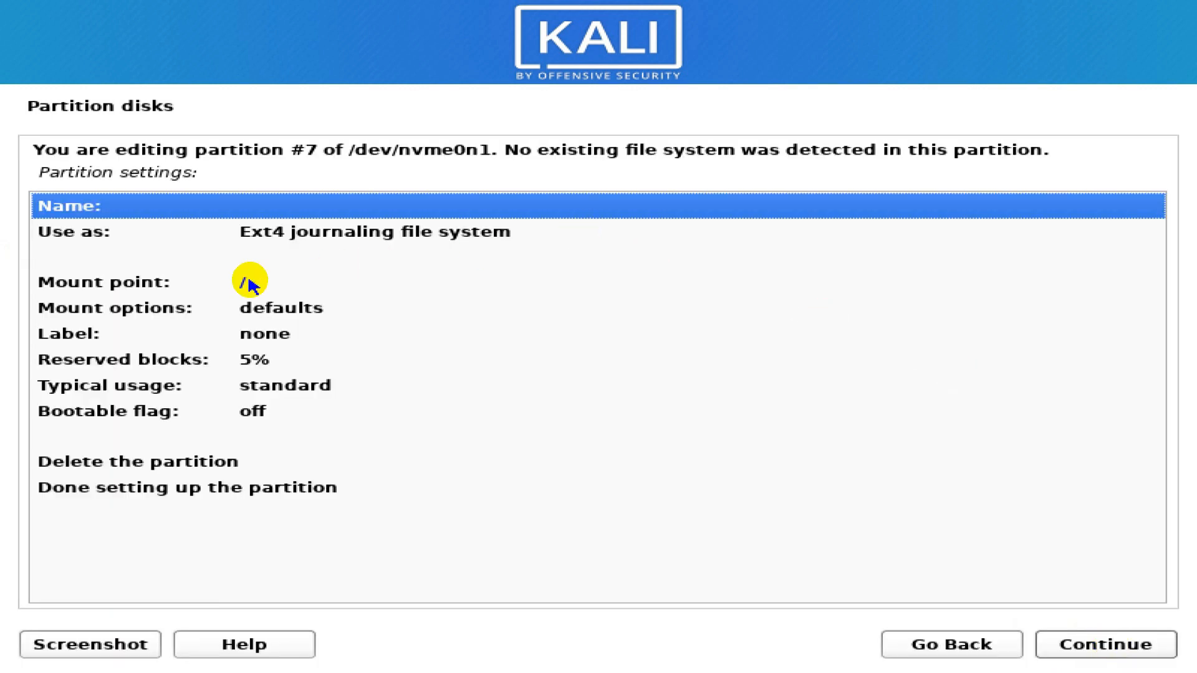
- Set the new partition's mount point to / and finish its setup
{"action": "left_click", "coordinate": [122, 287]}
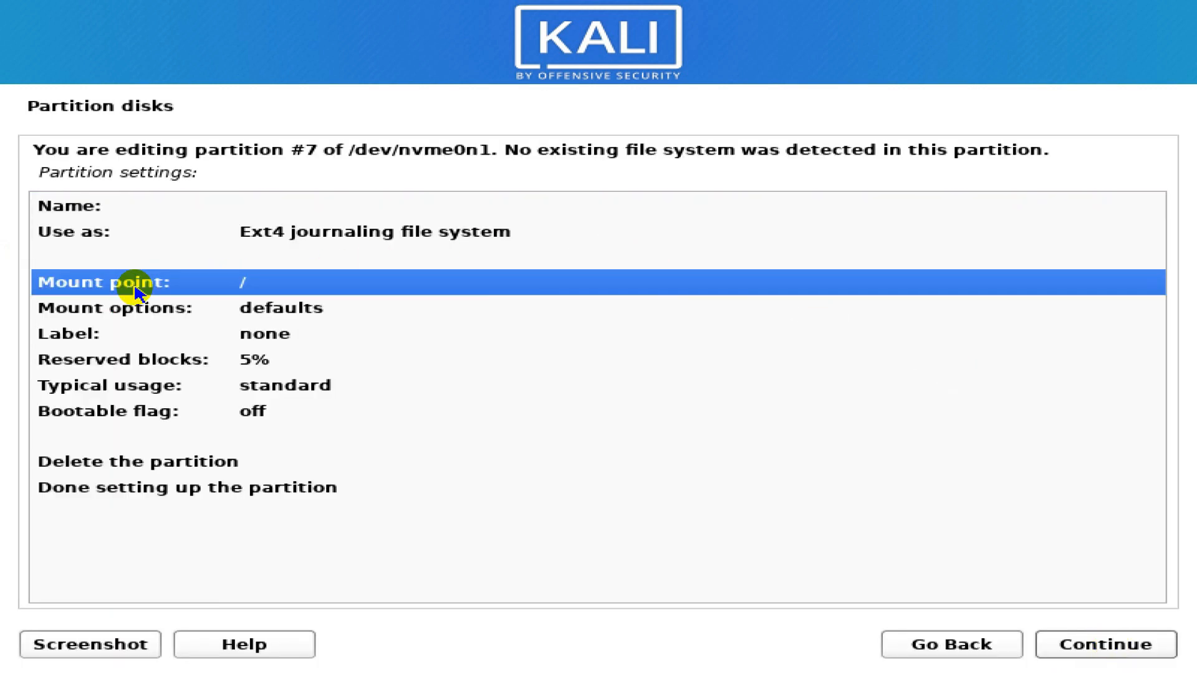
{"action": "double_click", "coordinate": [267, 286]}
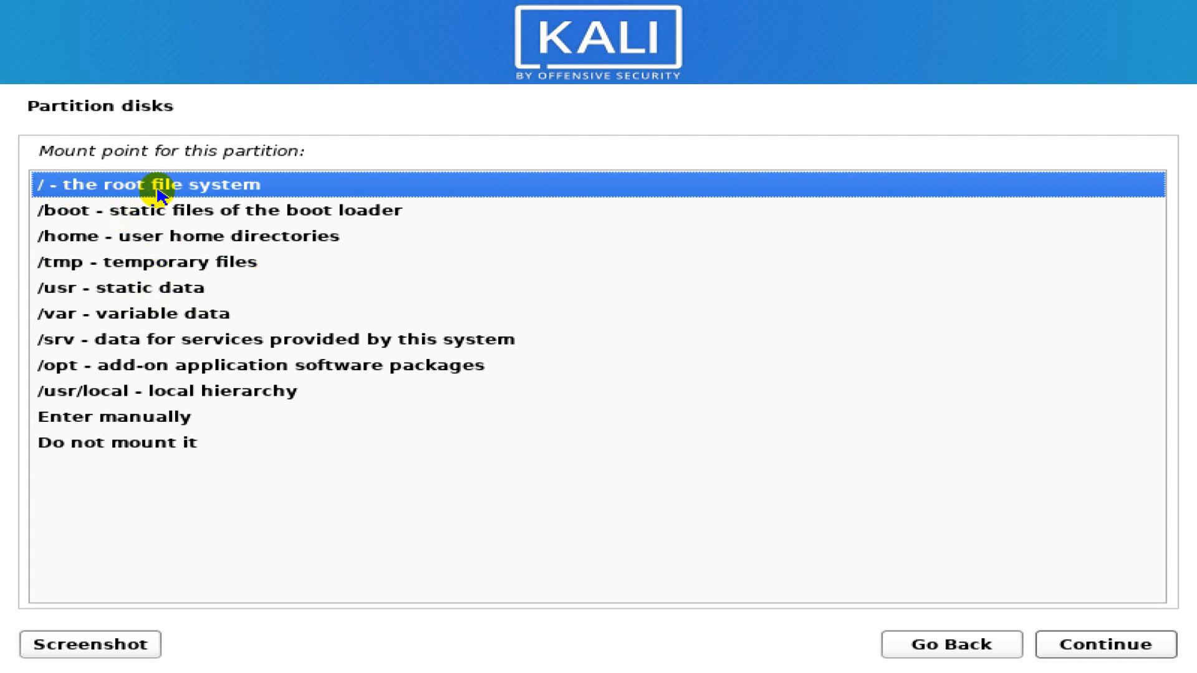
{"action": "left_click", "coordinate": [191, 187]}
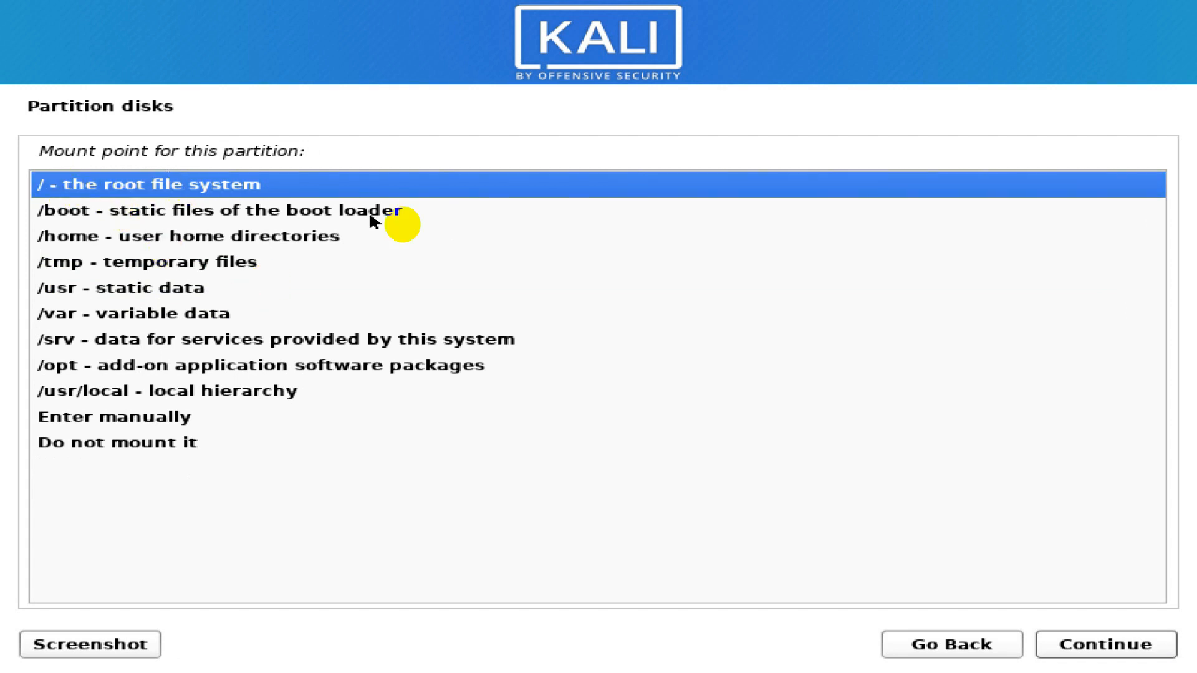
{"action": "left_click", "coordinate": [1081, 653]}
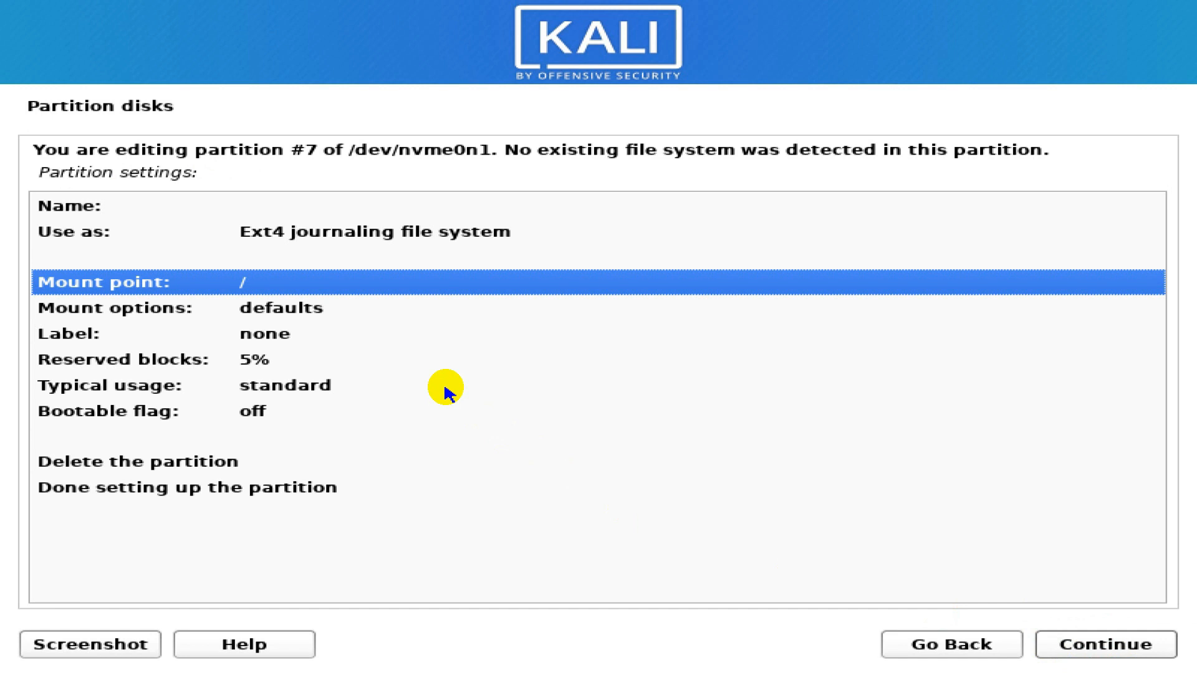
{"action": "left_click", "coordinate": [289, 490]}
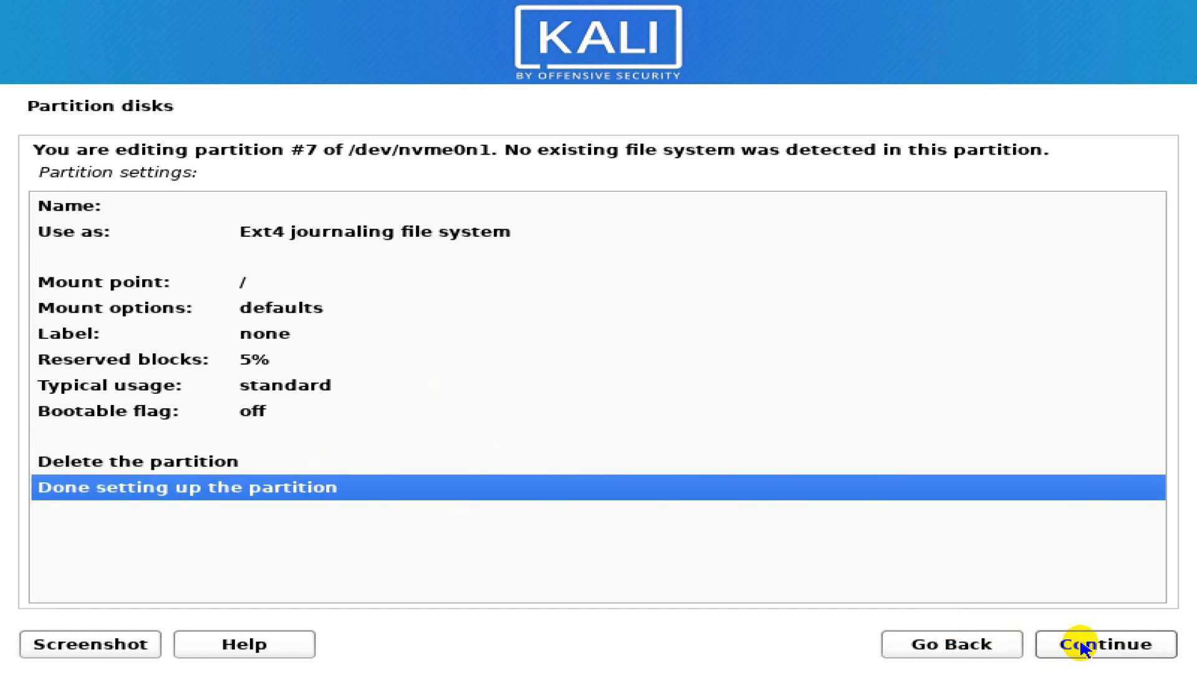
{"action": "left_click", "coordinate": [1104, 655]}
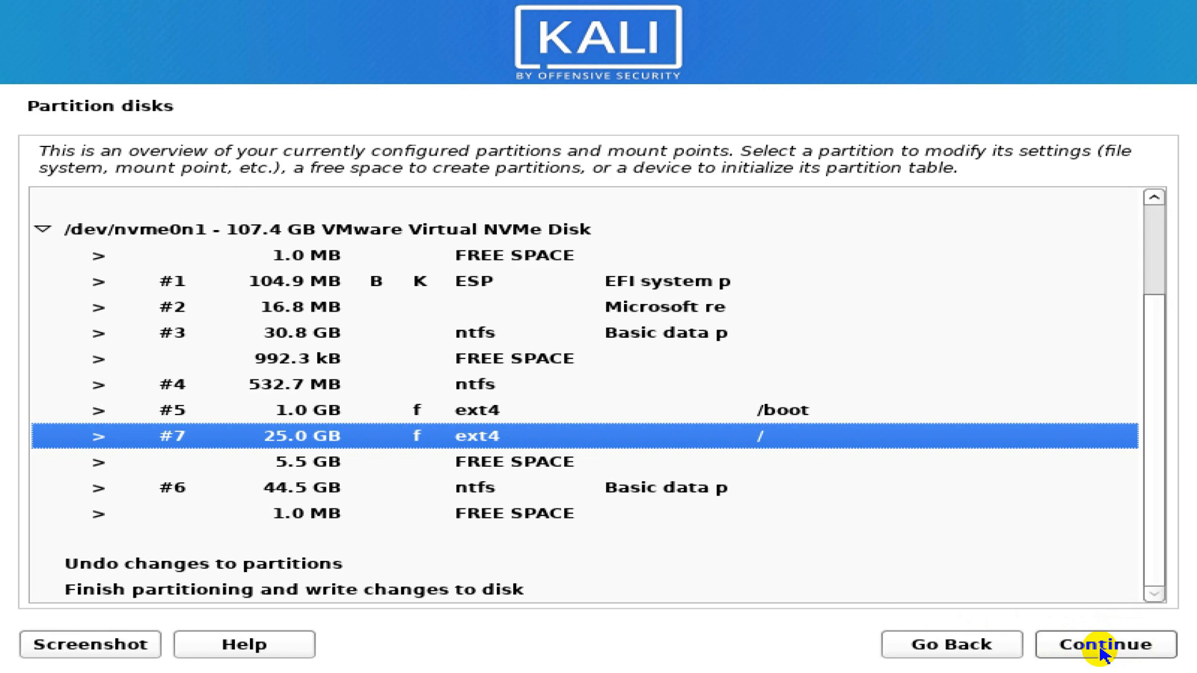
- Create a new partition using the full remaining 5.5 GB of free space
{"action": "left_click", "coordinate": [810, 414]}
{"action": "left_click", "coordinate": [776, 436]}
{"action": "left_click", "coordinate": [334, 469]}
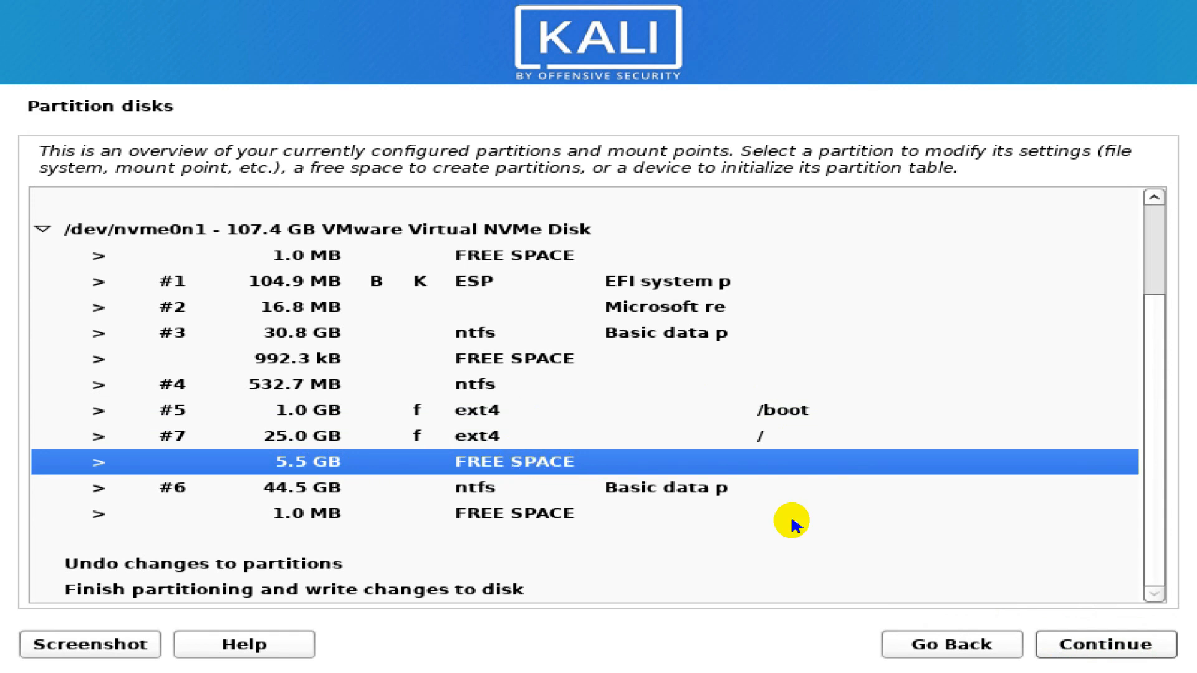
{"action": "left_click", "coordinate": [1063, 642]}
{"action": "double_click", "coordinate": [195, 186]}
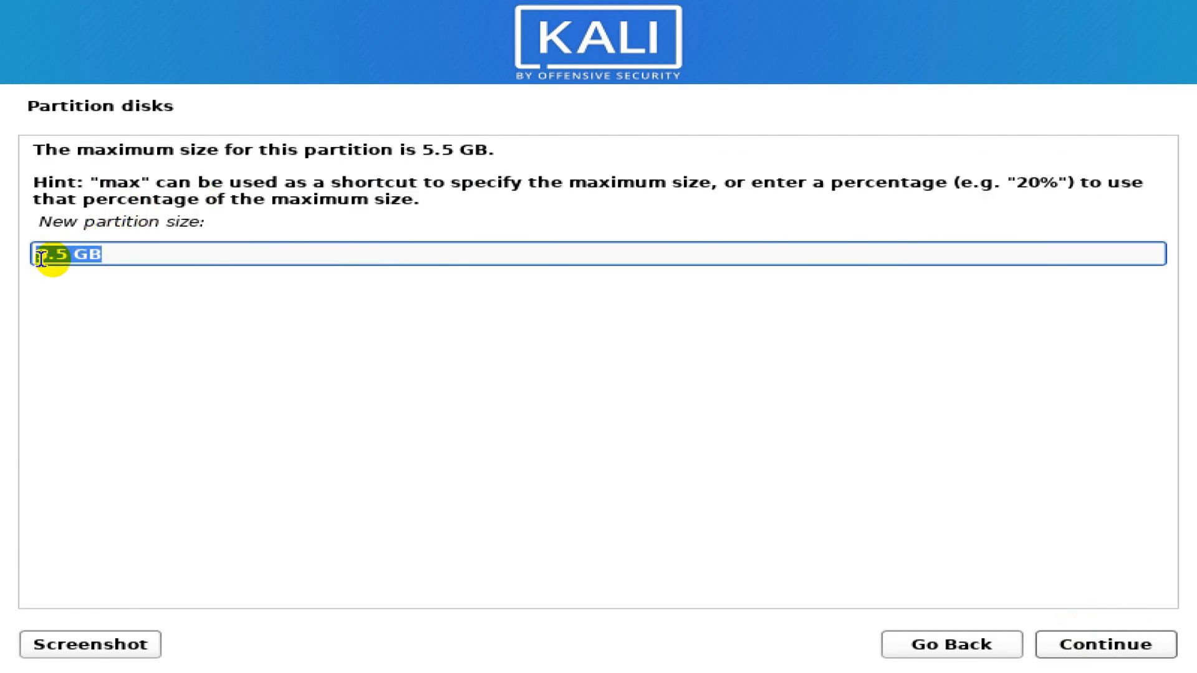
{"action": "left_click", "coordinate": [1113, 652]}
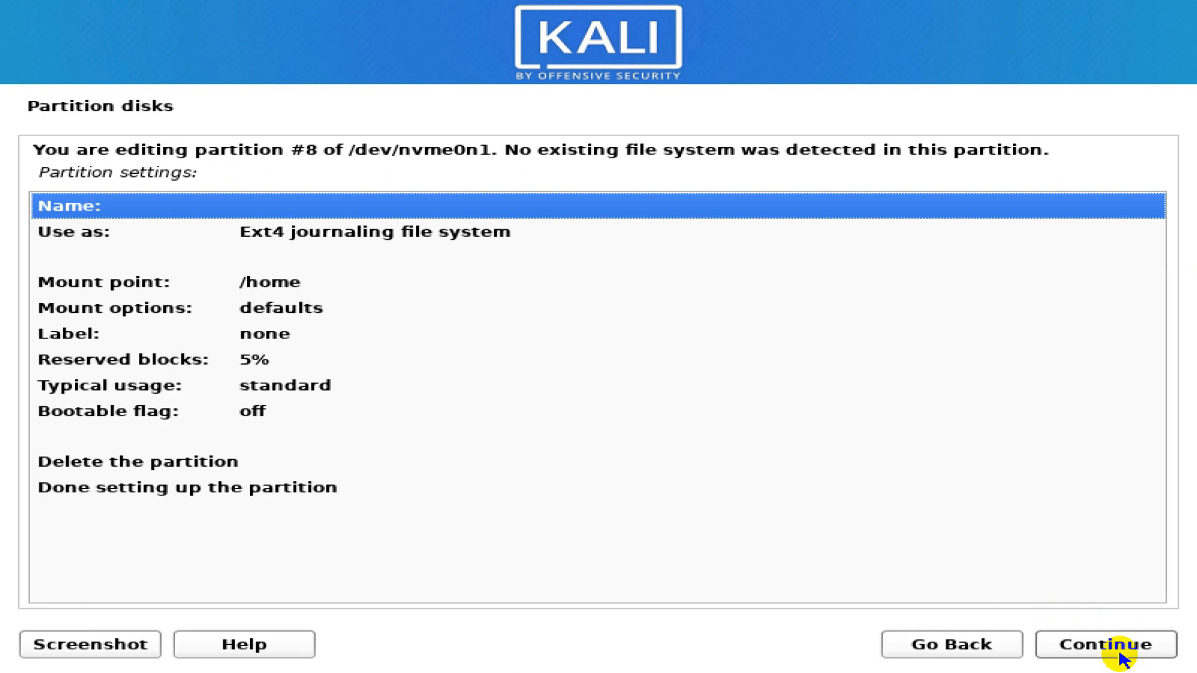
- Set partition #8 to be used as swap area and finish its setup
{"action": "left_click", "coordinate": [94, 232]}
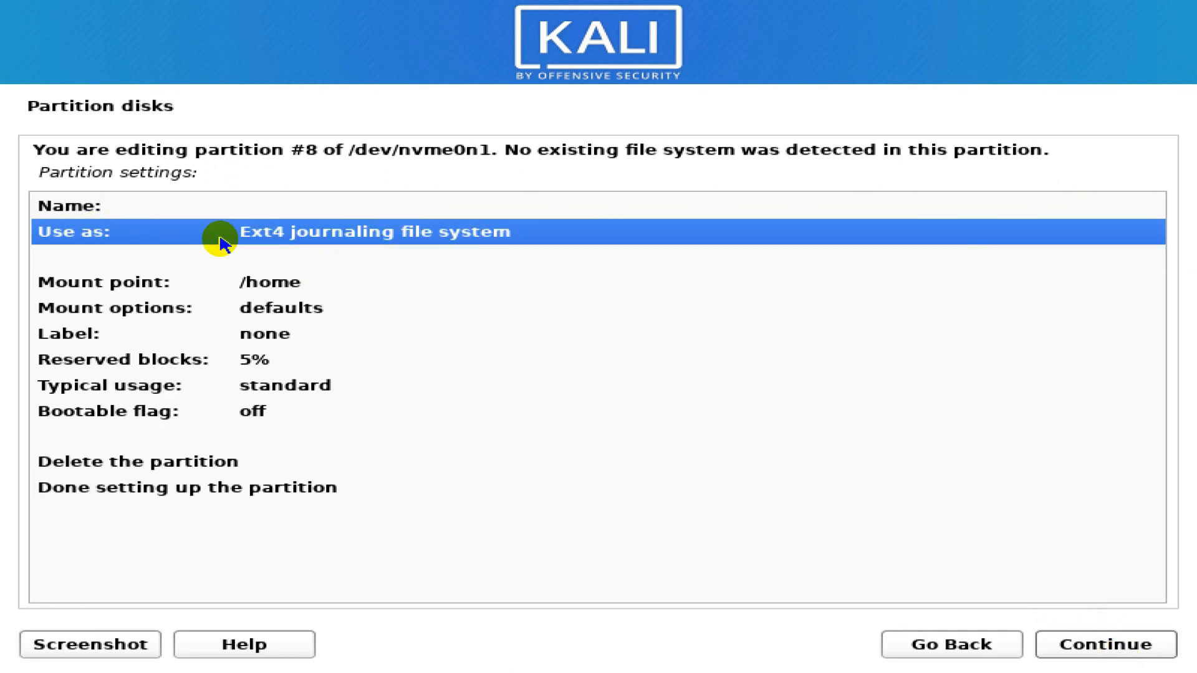
{"action": "double_click", "coordinate": [315, 237]}
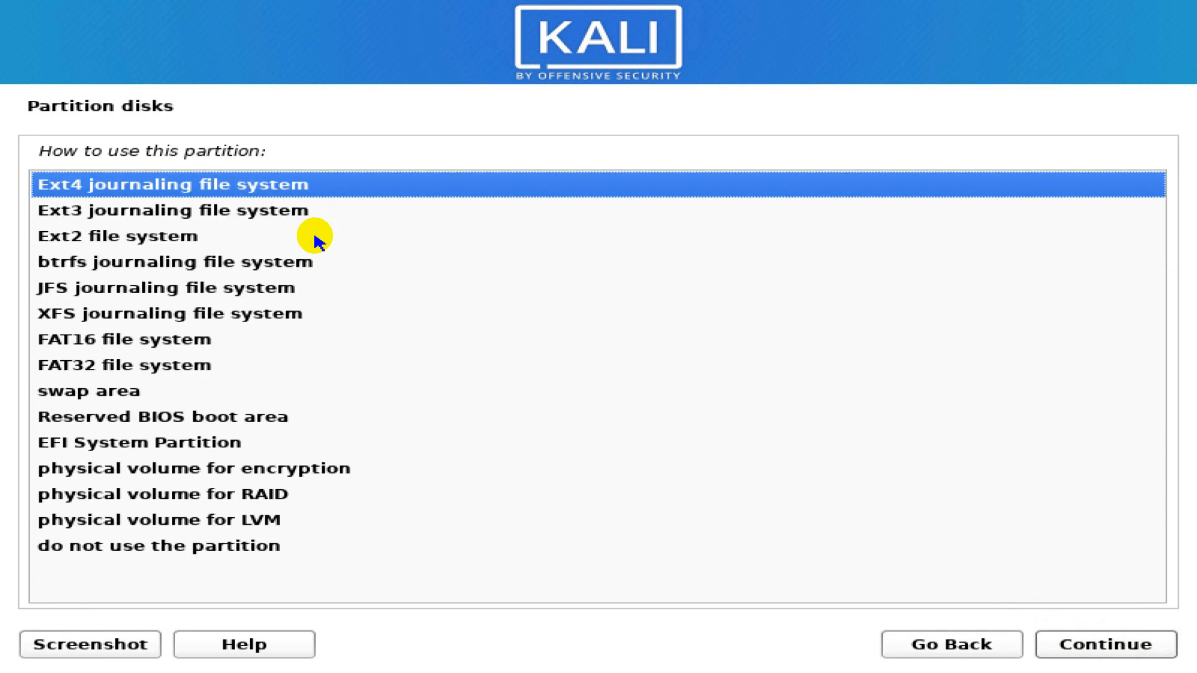
{"action": "left_click", "coordinate": [85, 394]}
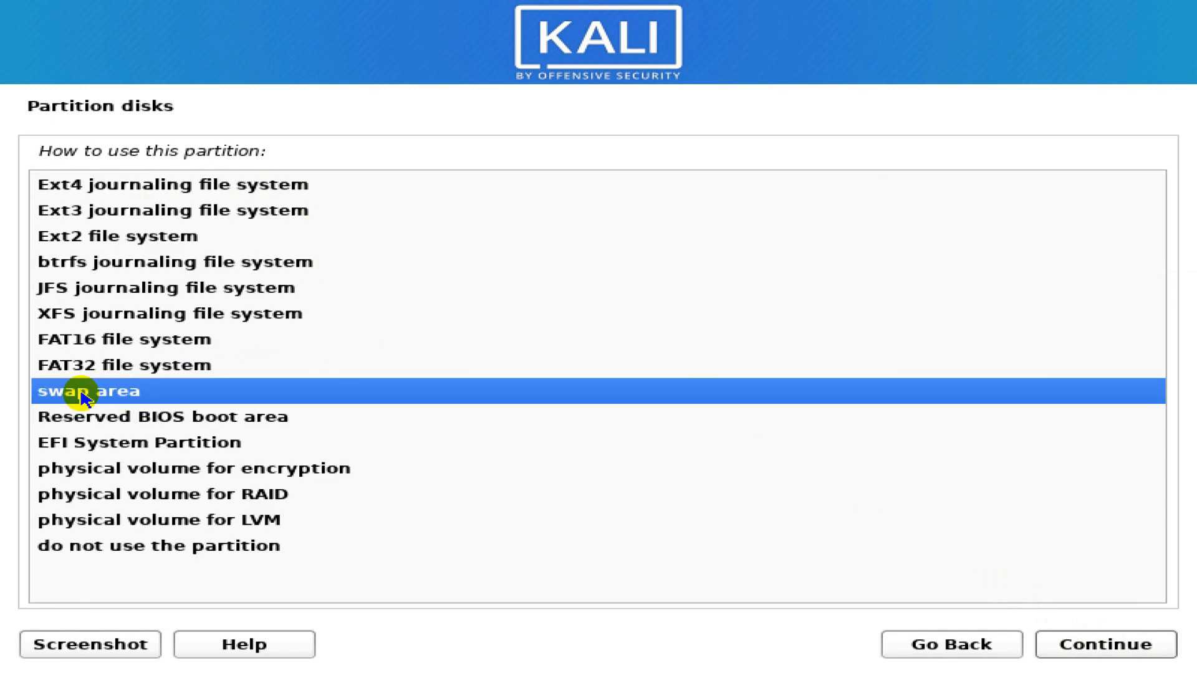
{"action": "left_click", "coordinate": [1105, 644]}
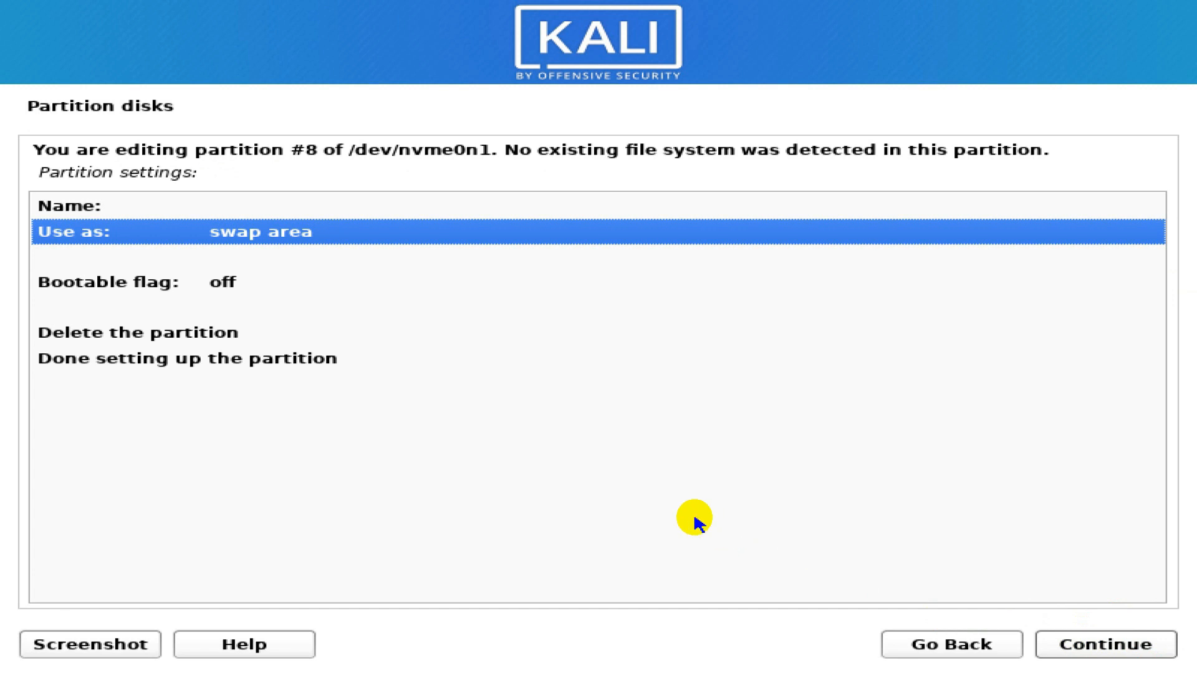
{"action": "left_click", "coordinate": [160, 362]}
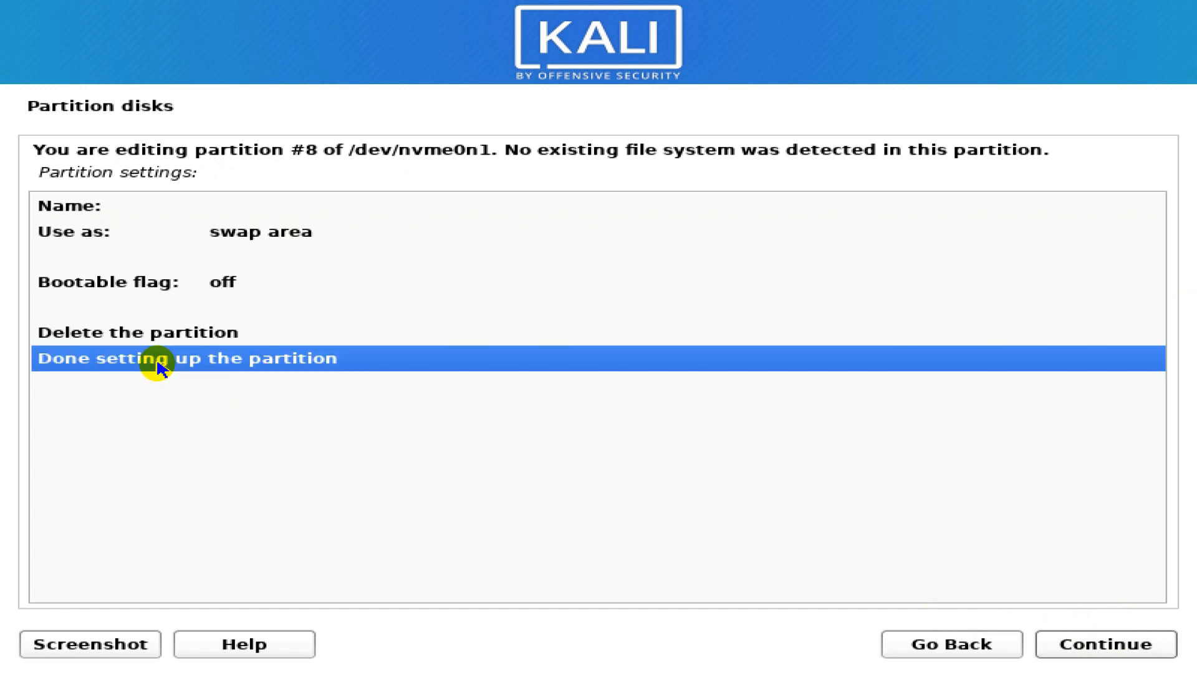
{"action": "left_click", "coordinate": [1107, 648]}
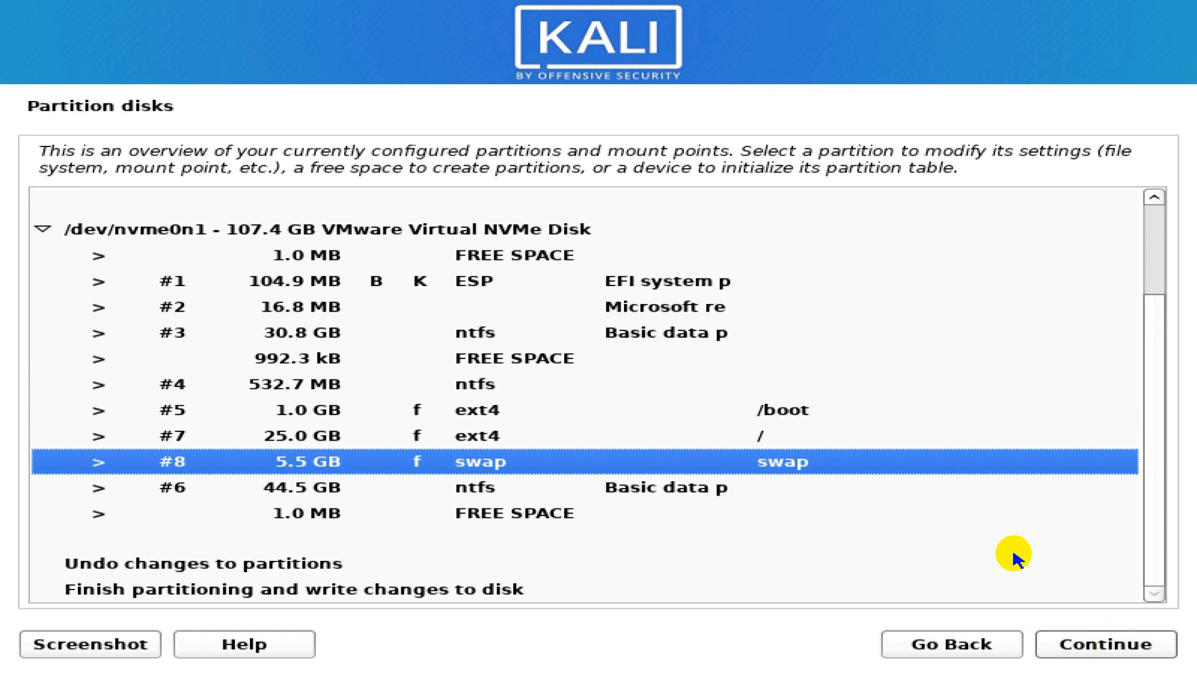
- Review the #5 /boot, #7 root and #8 swap partitions, then confirm writing them to disk
{"action": "left_click", "coordinate": [507, 413]}
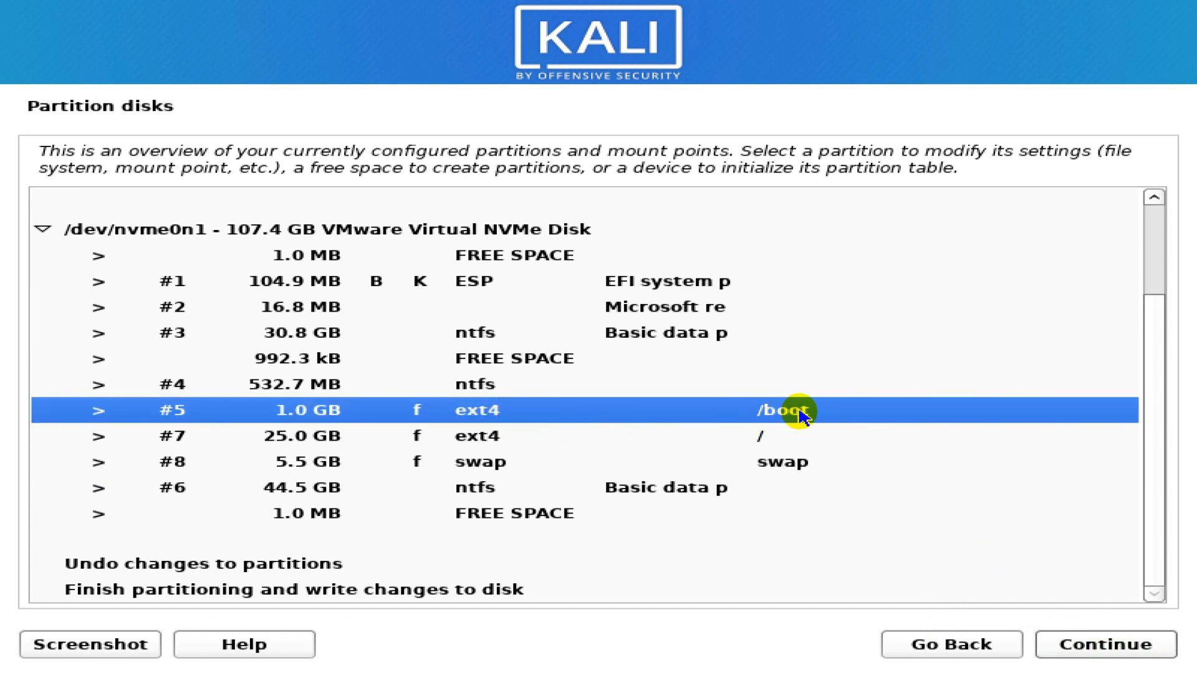
{"action": "left_click", "coordinate": [763, 437]}
{"action": "left_click", "coordinate": [791, 464]}
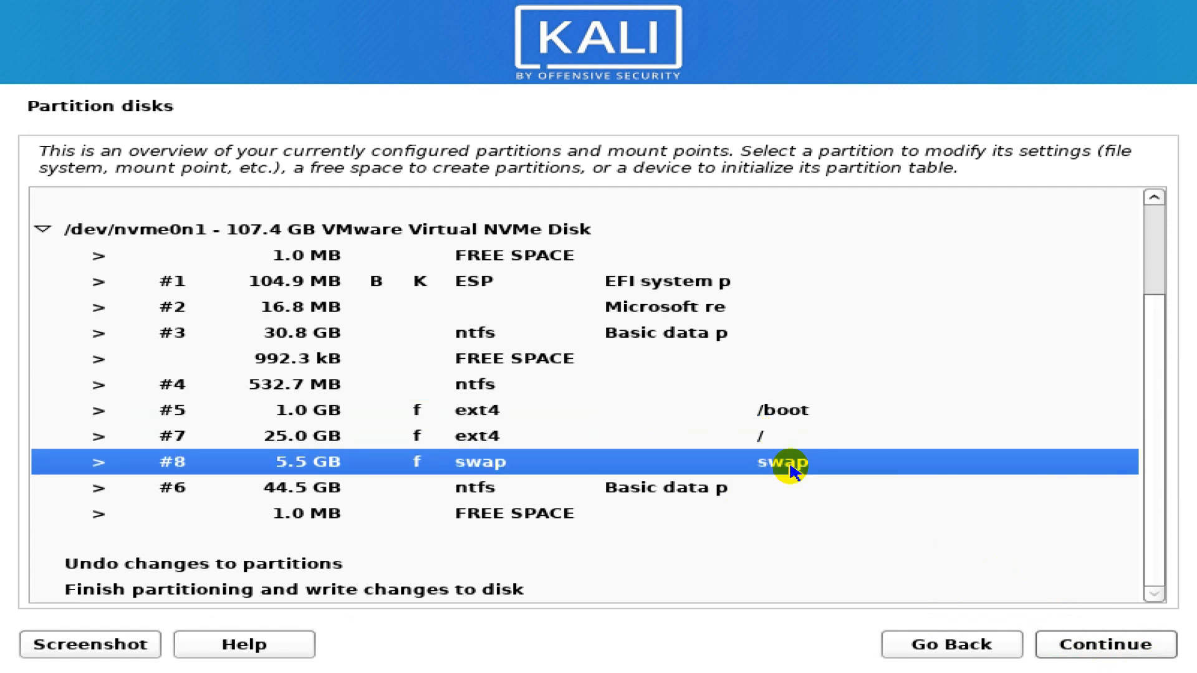
{"action": "left_click", "coordinate": [360, 591]}
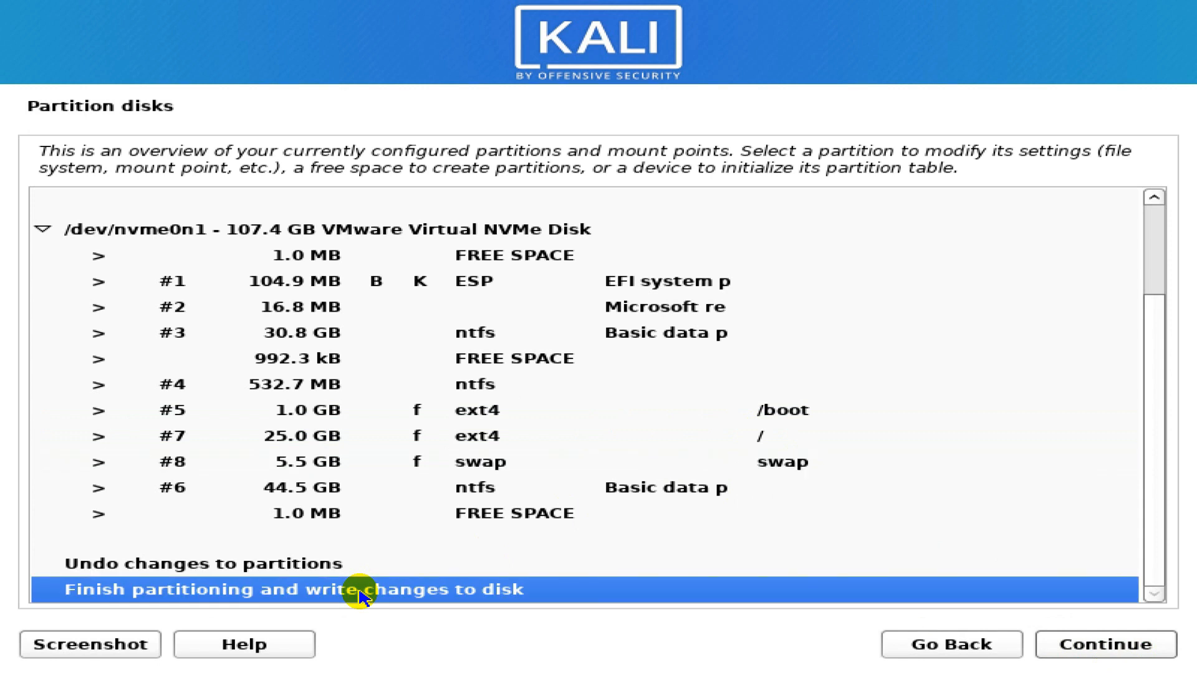
{"action": "left_click", "coordinate": [1146, 646]}
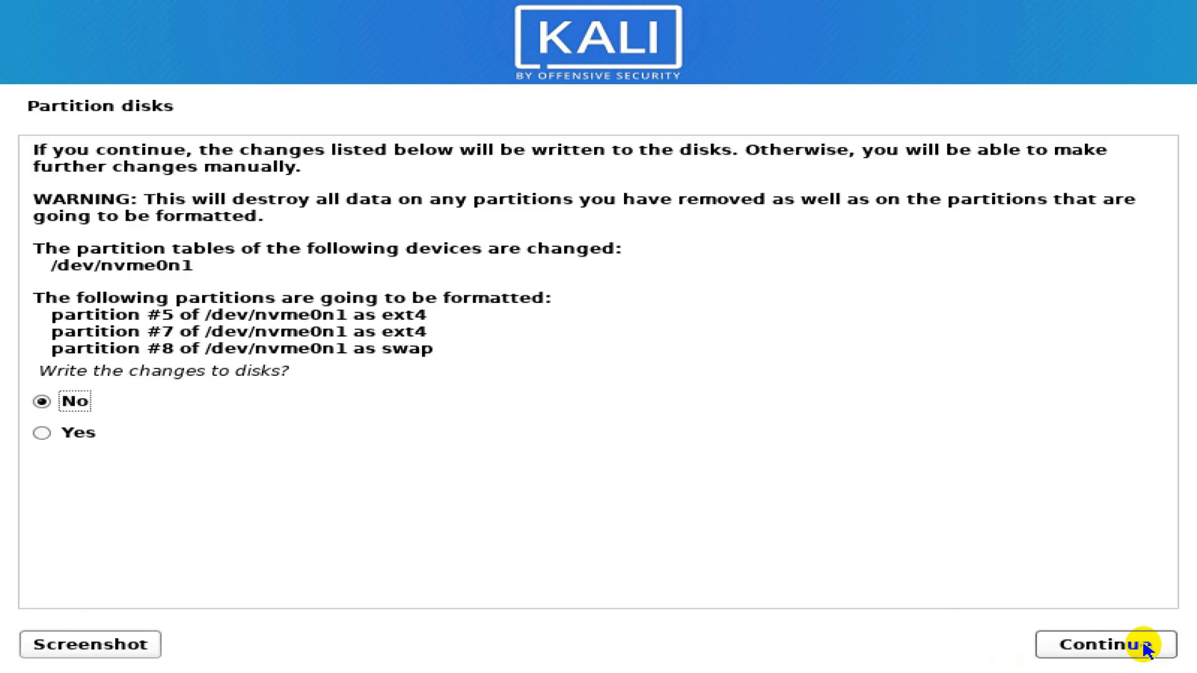
{"action": "left_click_drag", "start_coordinate": [35, 296], "coordinate": [453, 354]}
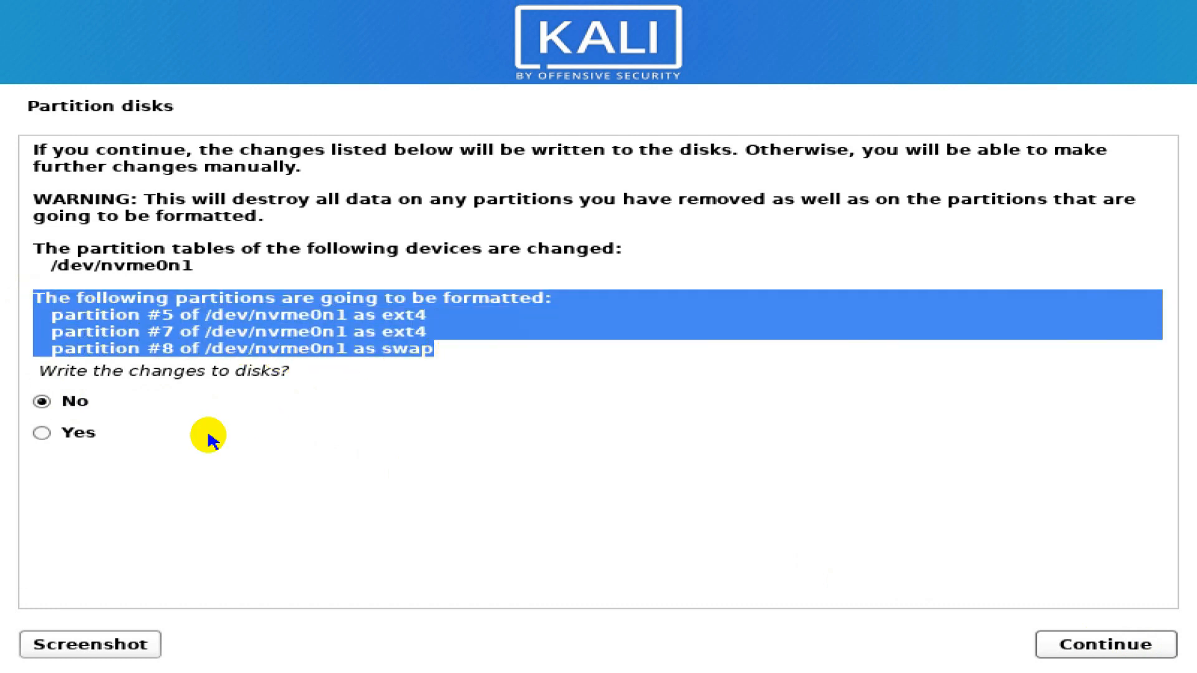
{"action": "left_click", "coordinate": [42, 434]}
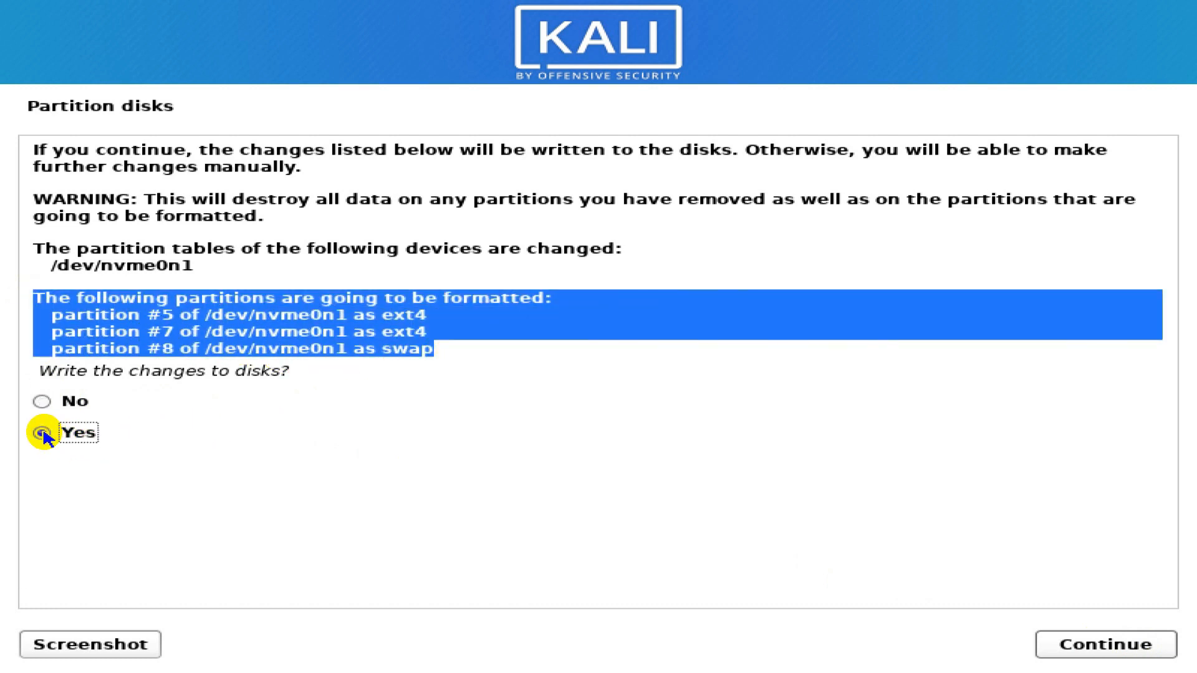
{"action": "left_click", "coordinate": [1107, 648]}
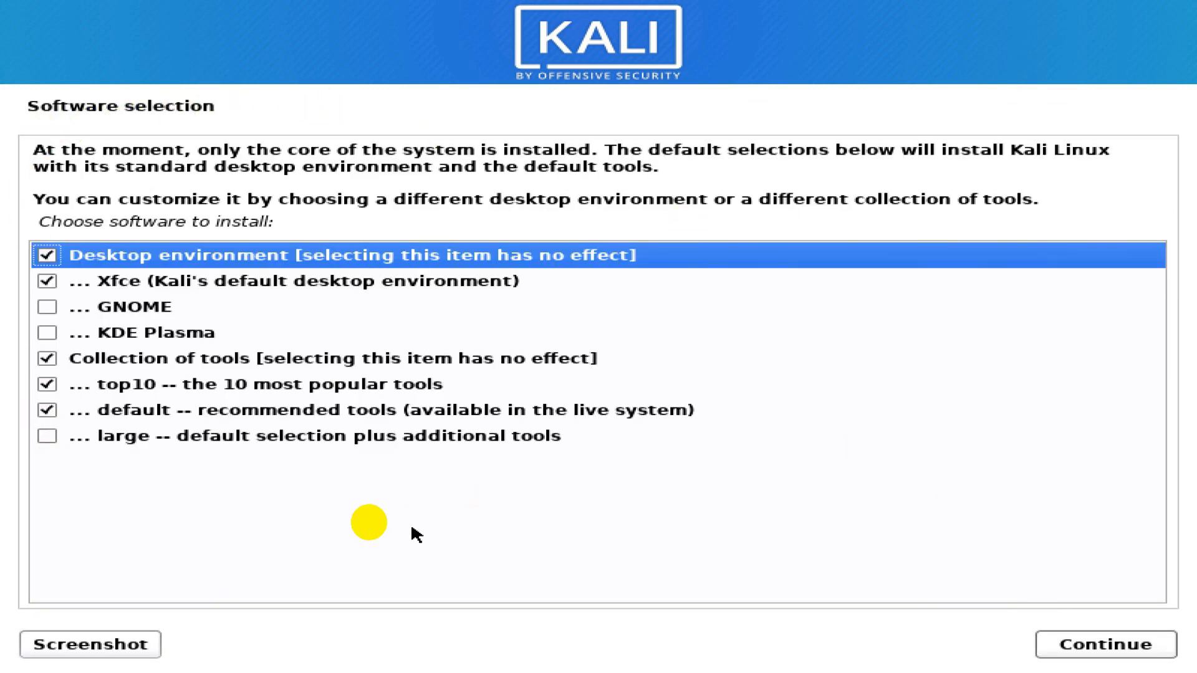
- Accept the default software selection with Xfce, top10 and default tools checked
{"action": "left_click", "coordinate": [152, 287]}
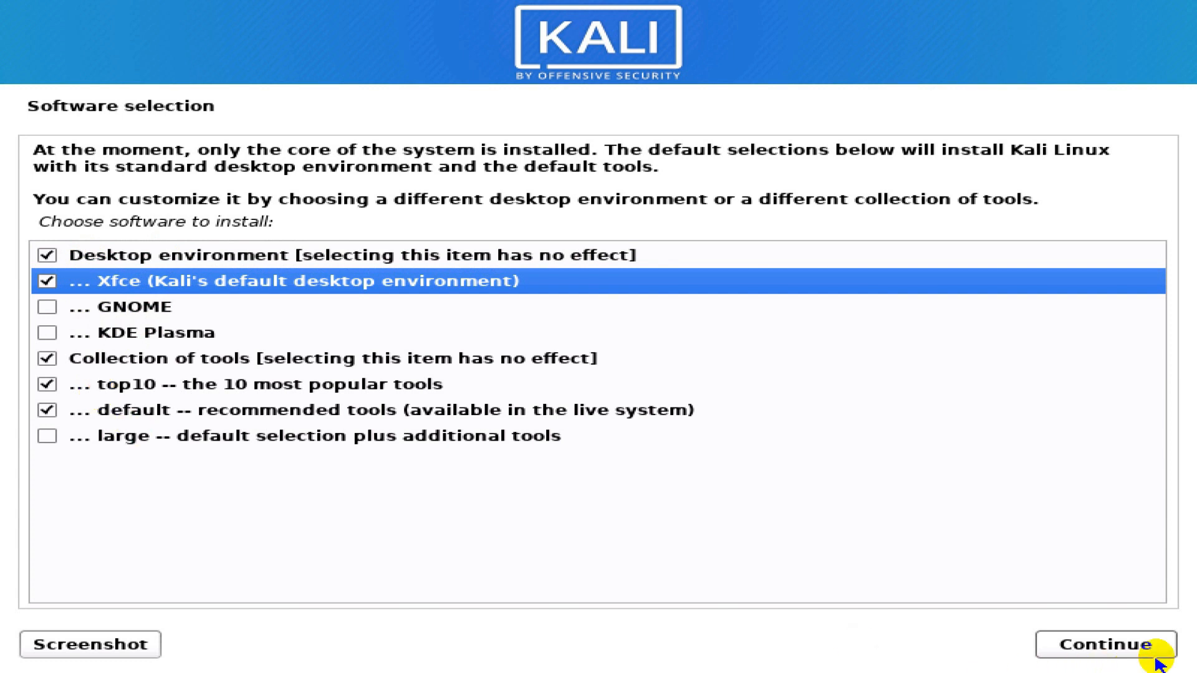
{"action": "left_click", "coordinate": [1134, 650]}
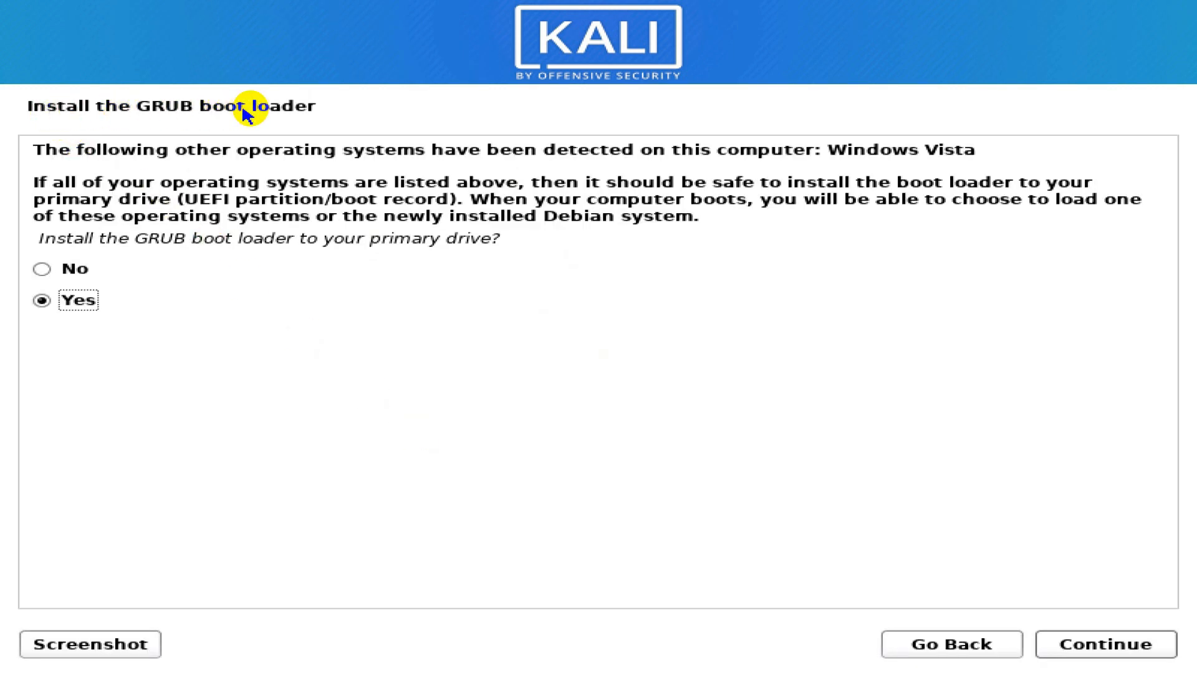
- Keep Yes for installing GRUB alongside the detected Windows system and install it to /dev/nvme0n1
{"action": "left_click", "coordinate": [834, 147]}
{"action": "left_click_drag", "start_coordinate": [834, 148], "coordinate": [981, 152]}
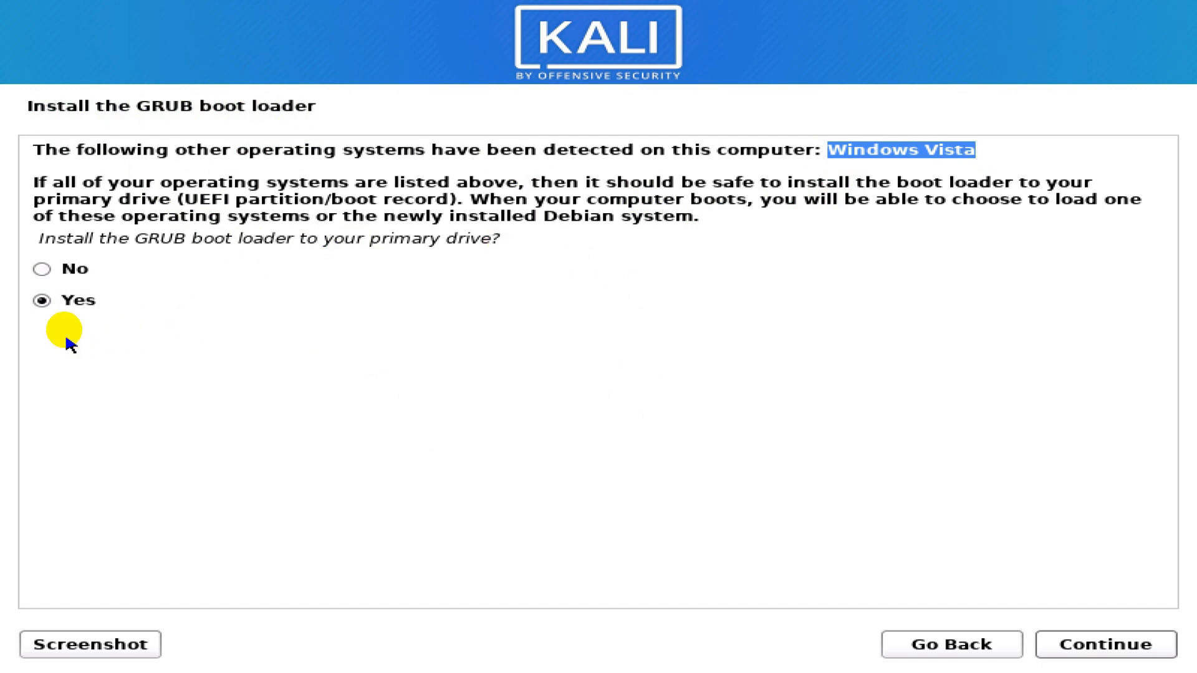
{"action": "left_click", "coordinate": [42, 303]}
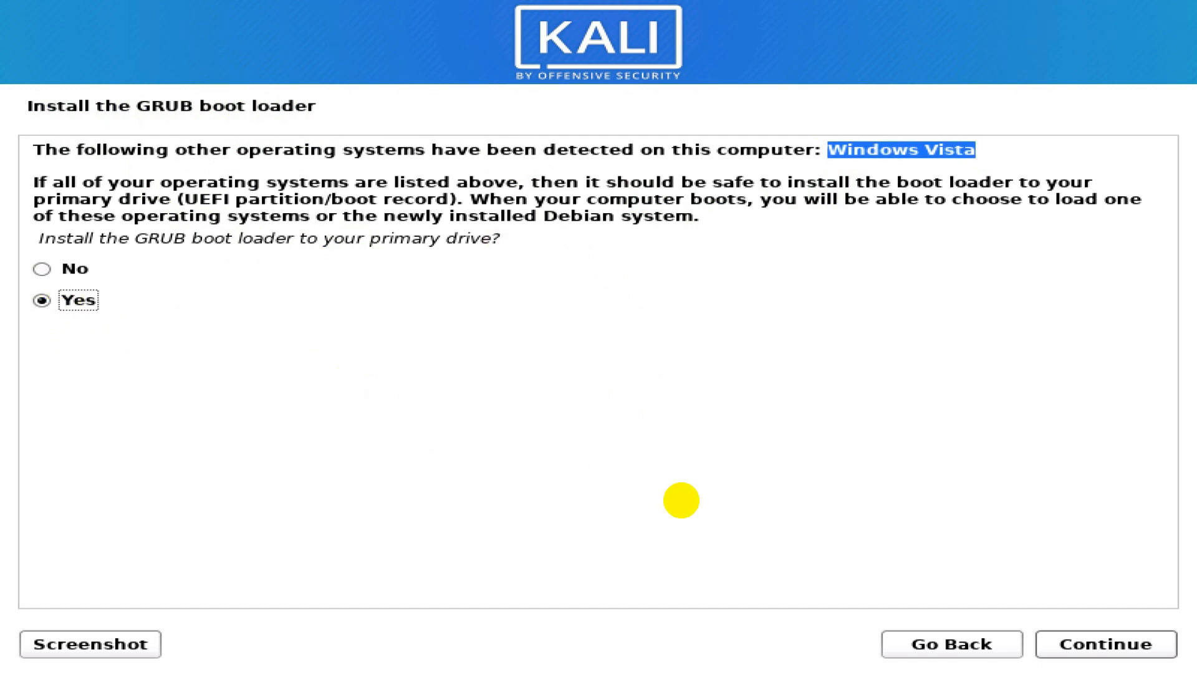
{"action": "left_click", "coordinate": [1109, 650]}
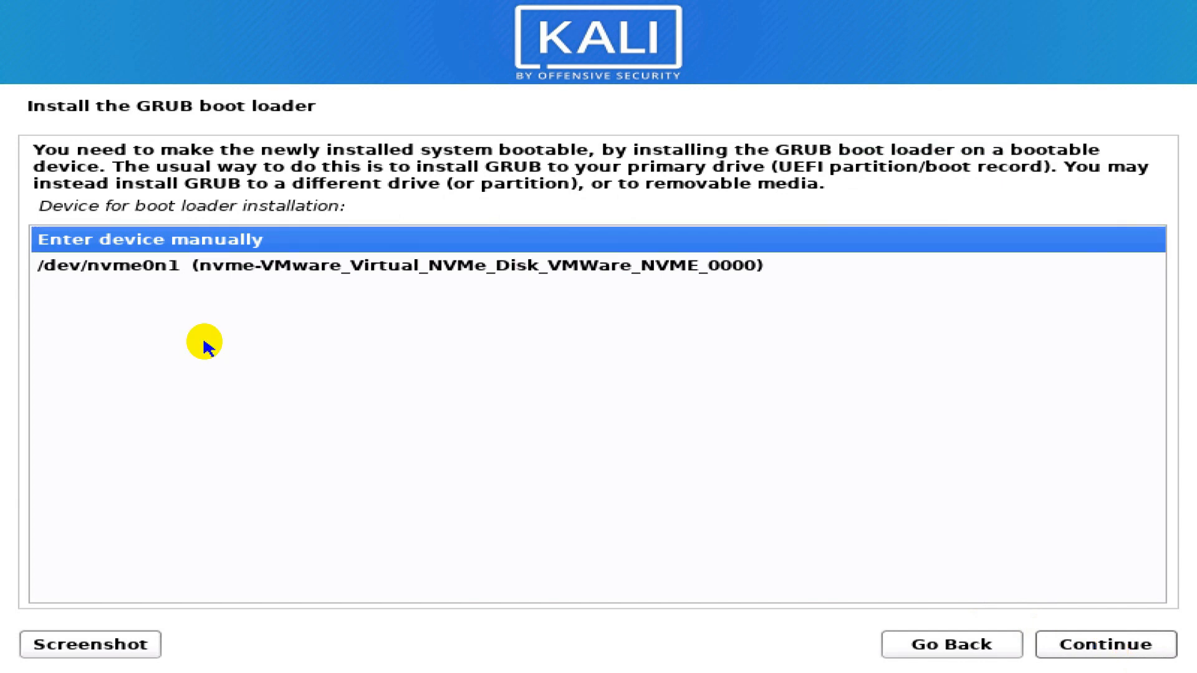
{"action": "left_click", "coordinate": [177, 267]}
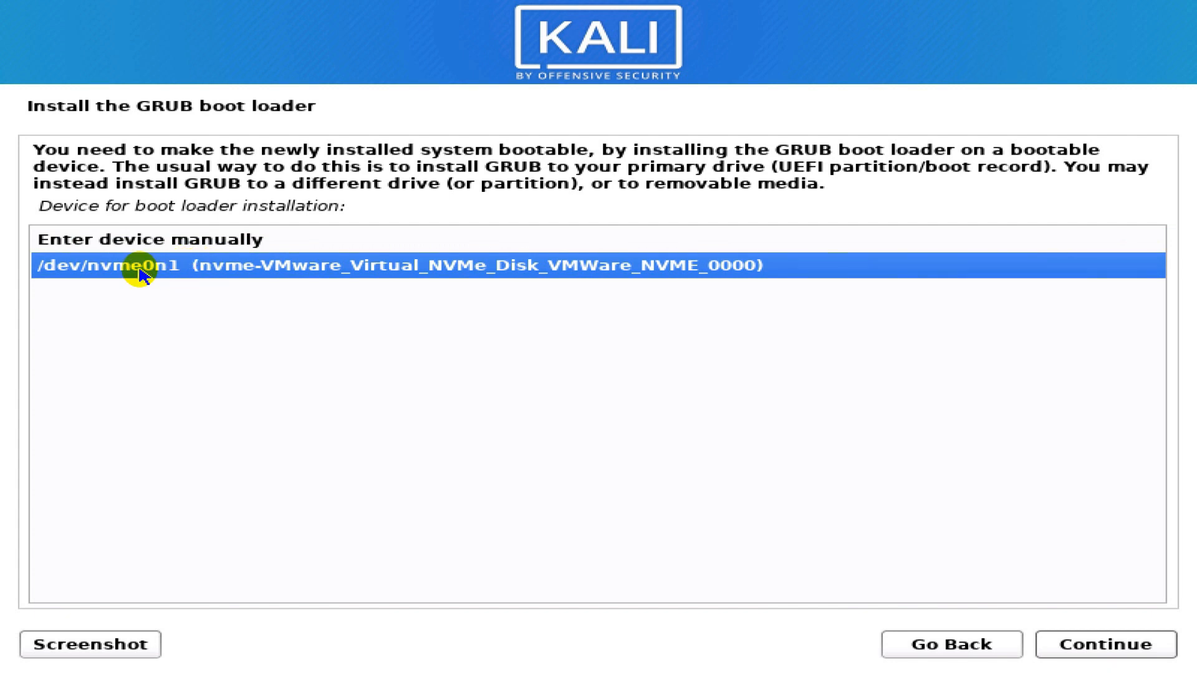
{"action": "left_click", "coordinate": [1113, 649]}
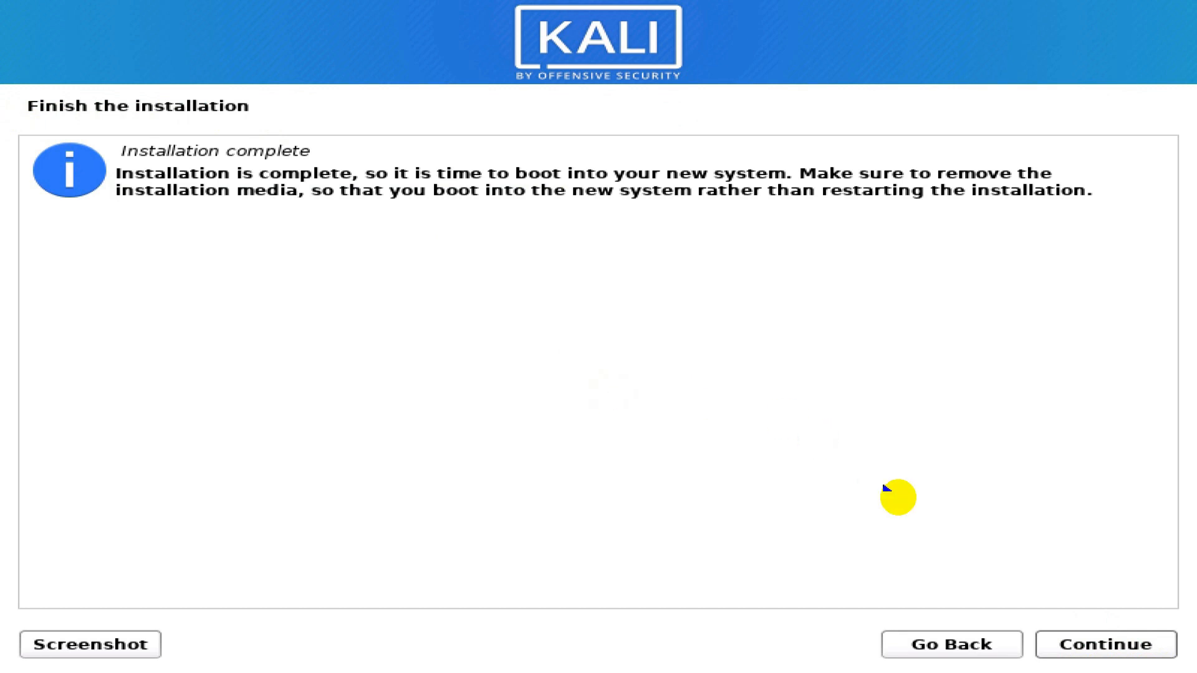
- Reboot and move through the GRUB entries, ending with Kali GNU/Linux highlighted
{"action": "left_click", "coordinate": [1104, 644]}
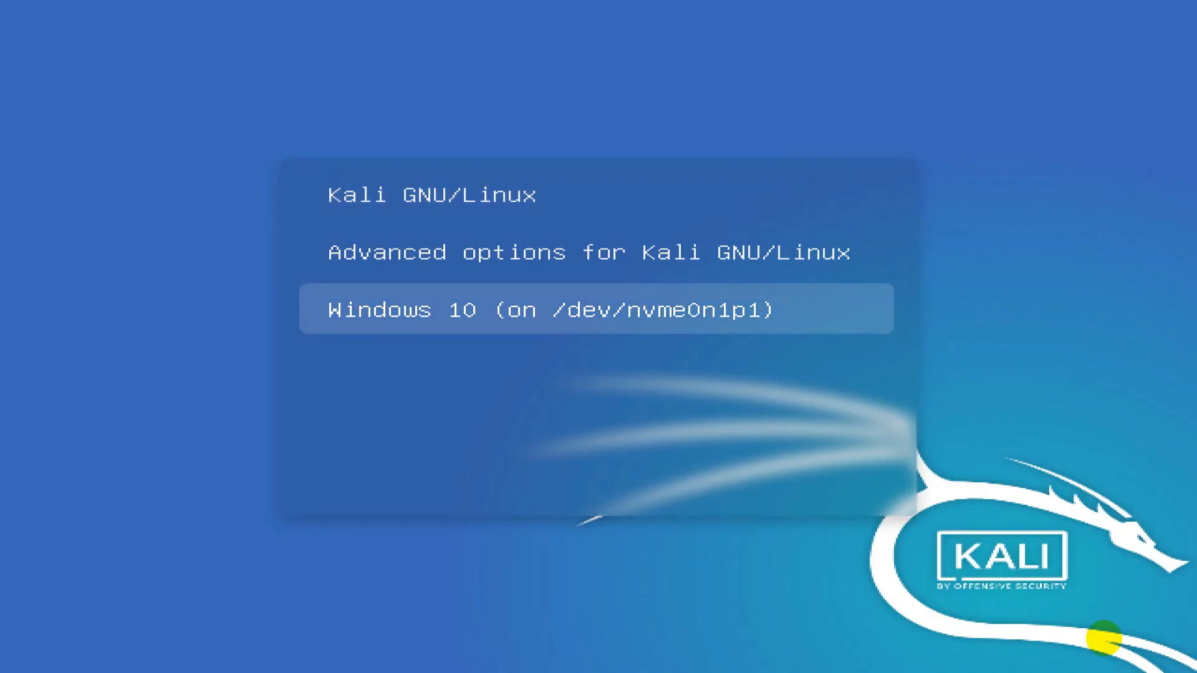
{"action": "key", "text": "Up"}
{"action": "key", "text": "Up"}
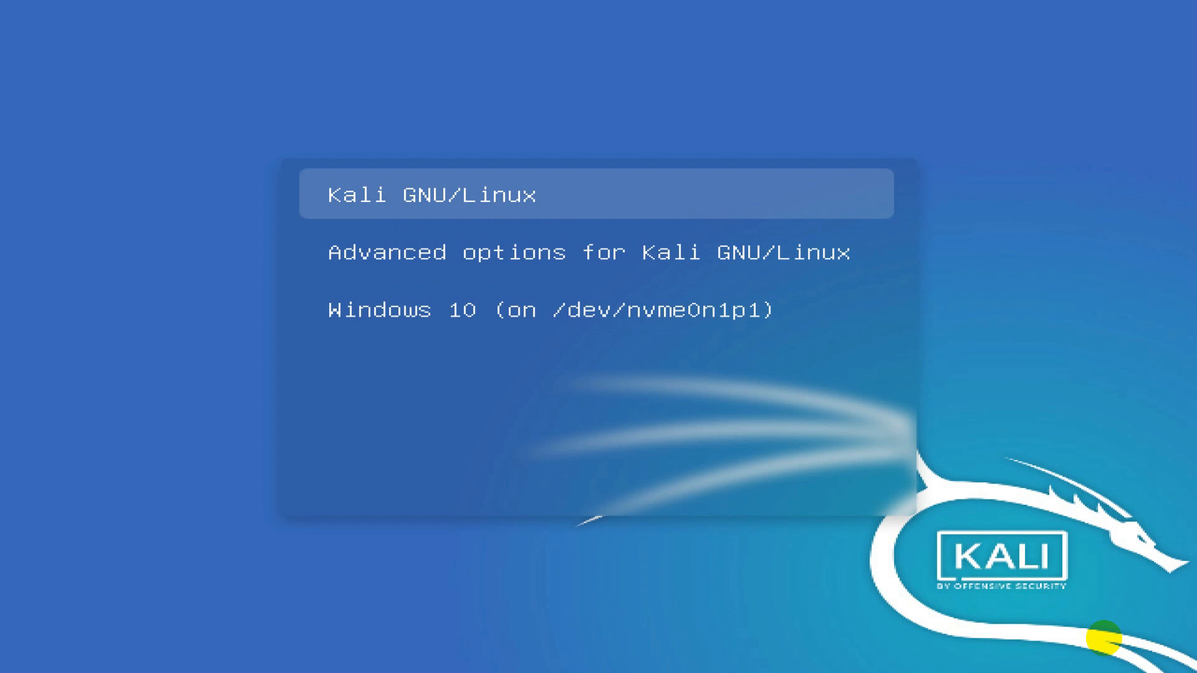
{"action": "key", "text": "Down"}
{"action": "key", "text": "Down"}
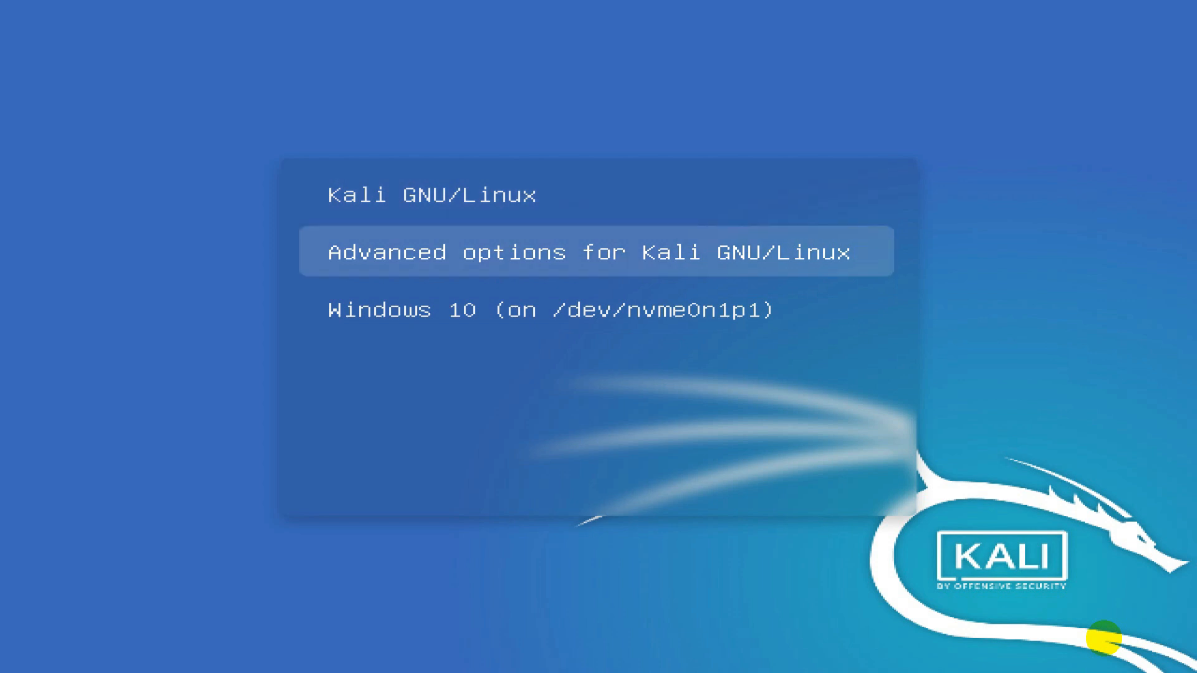
{"action": "key", "text": "Up"}
{"action": "key", "text": "Down"}
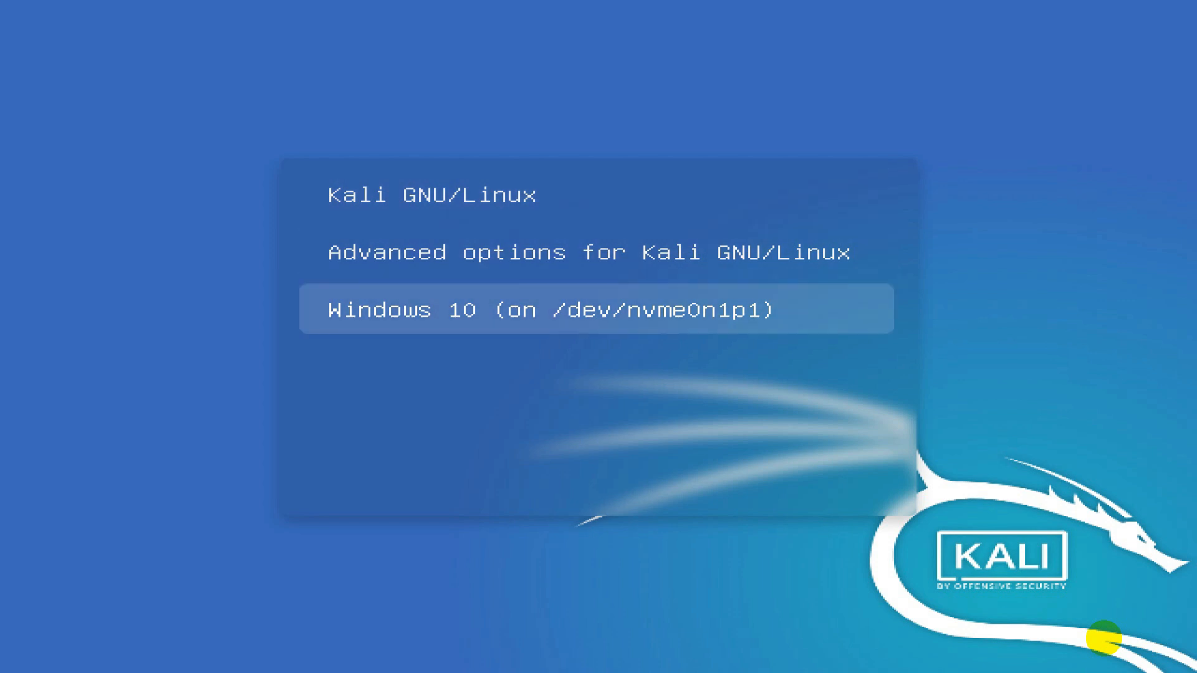
{"action": "key", "text": "Up"}
{"action": "key", "text": "Up"}
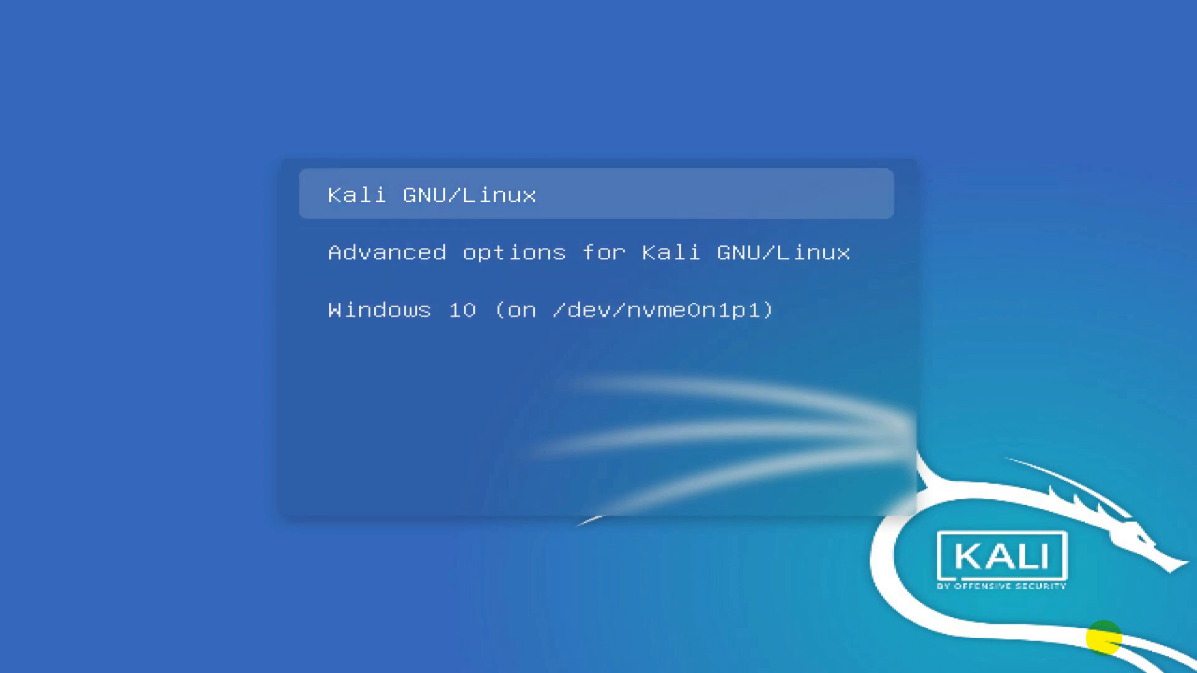
- Boot Kali GNU/Linux and log in with the account password to reach the Xfce desktop
{"action": "key", "text": "Return"}
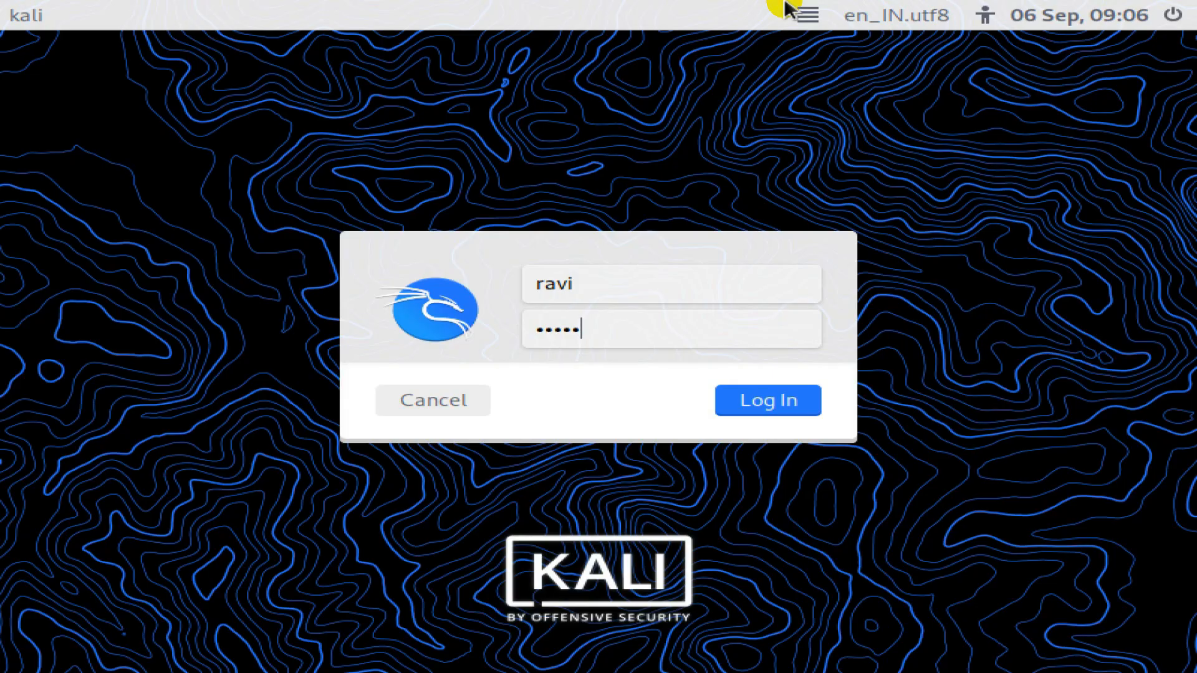
{"action": "left_click", "coordinate": [603, 284]}
{"action": "left_click", "coordinate": [599, 326]}
{"action": "key", "text": "BackSpace"}
{"action": "key", "text": "BackSpace"}
{"action": "key", "text": "BackSpace"}
{"action": "key", "text": "BackSpace"}
{"action": "key", "text": "BackSpace"}
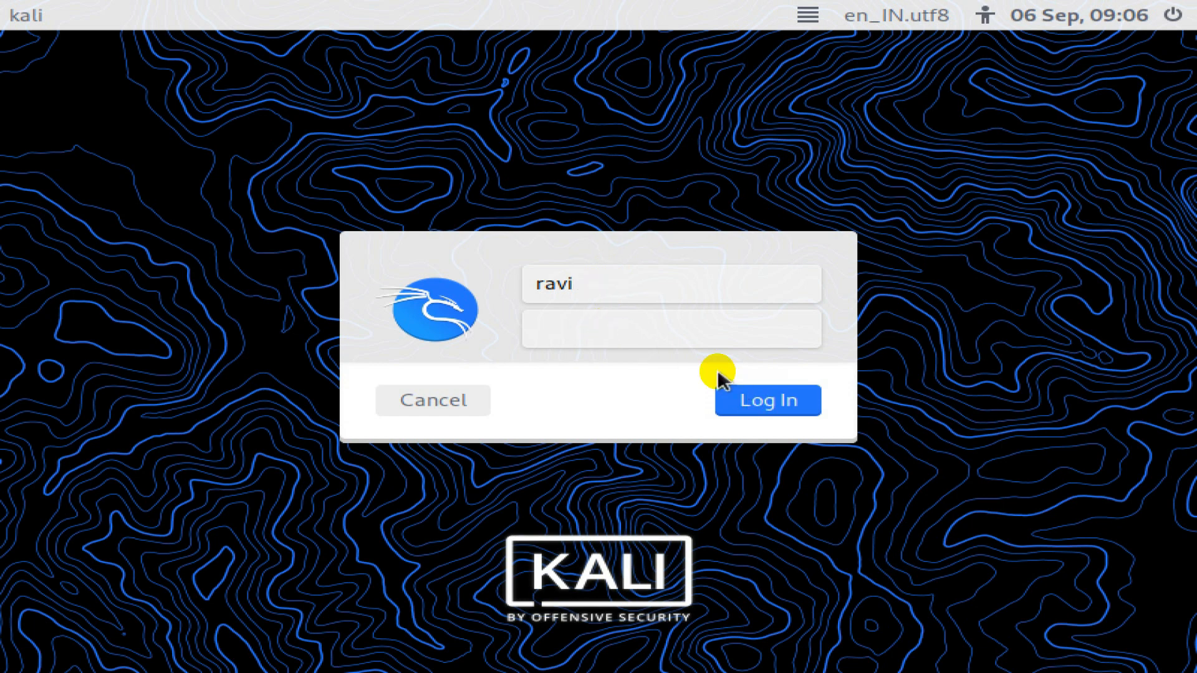
{"action": "type", "text": "*****"}
{"action": "left_click", "coordinate": [767, 398]}
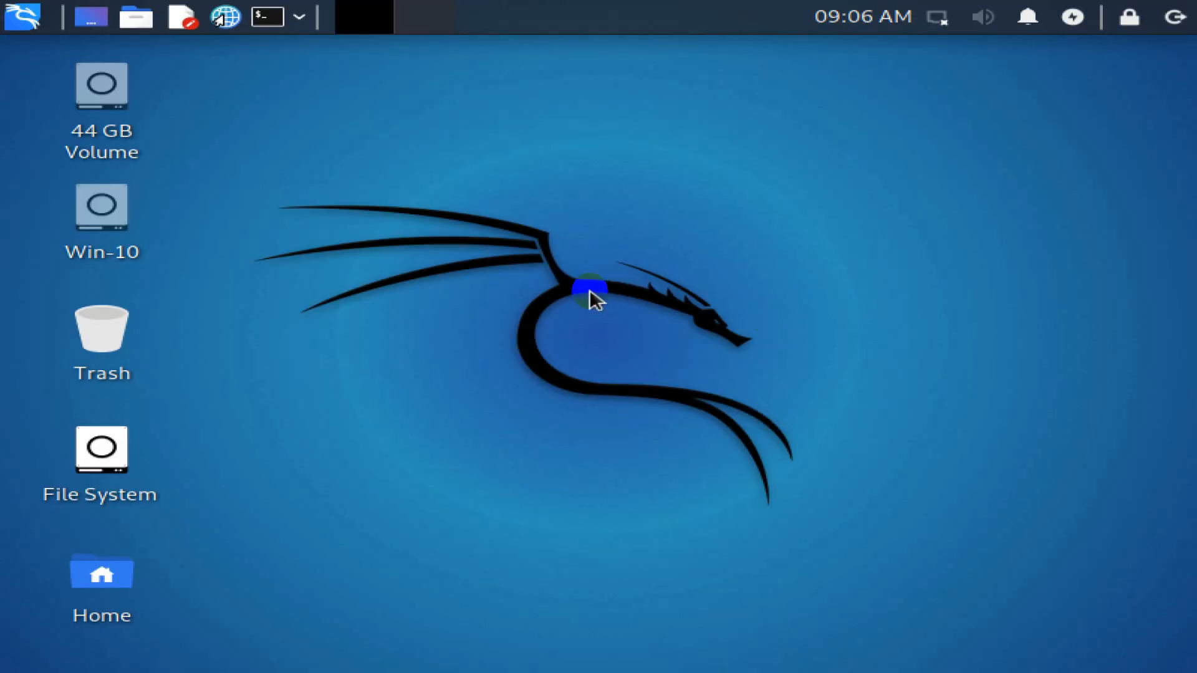
- Restart Kali from the top-panel exit menu and boot Windows 10 from GRUB
{"action": "left_click", "coordinate": [1176, 16]}
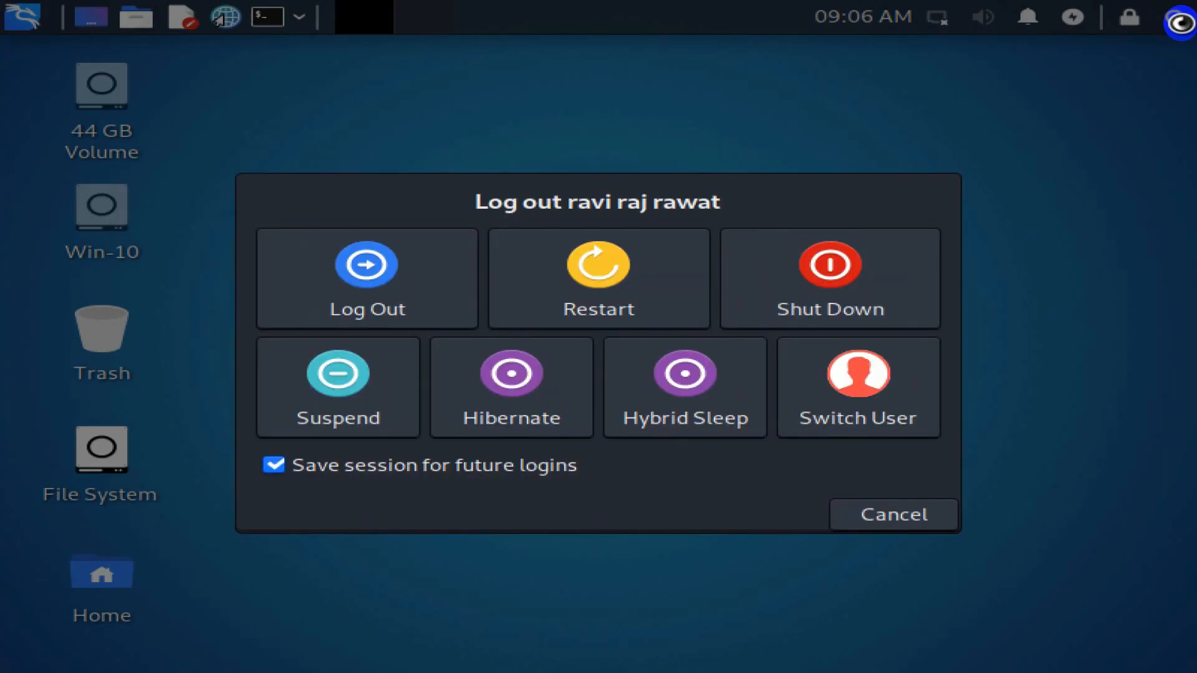
{"action": "left_click", "coordinate": [617, 324]}
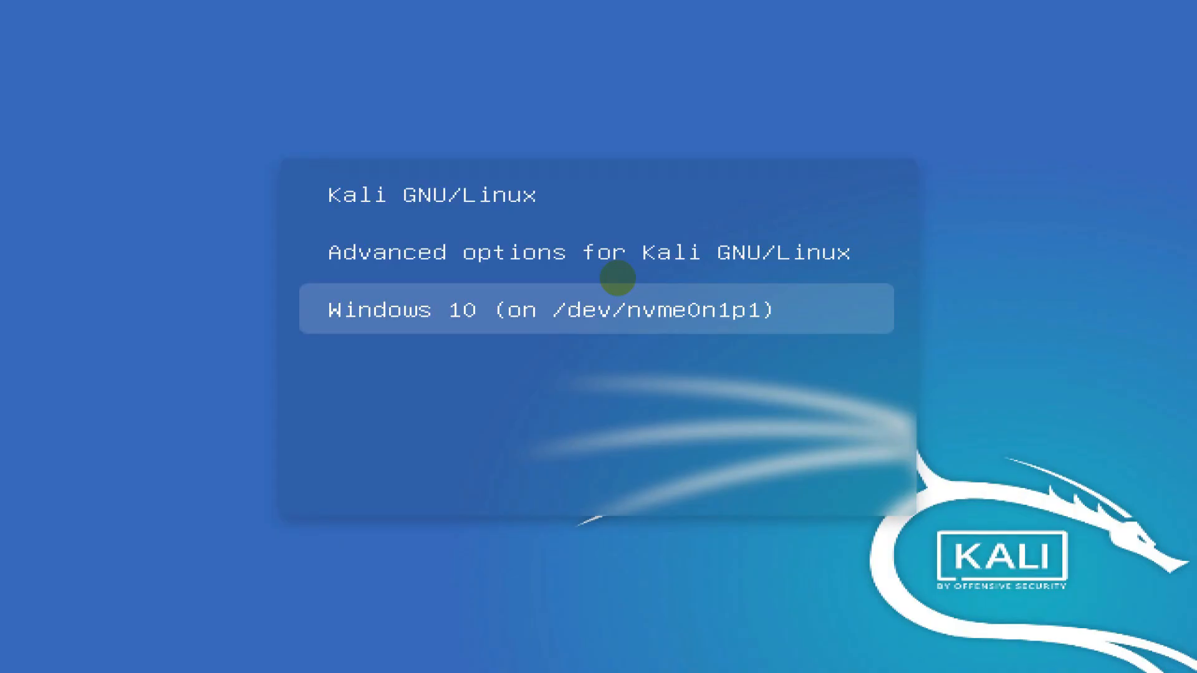
{"action": "key", "text": "Return"}
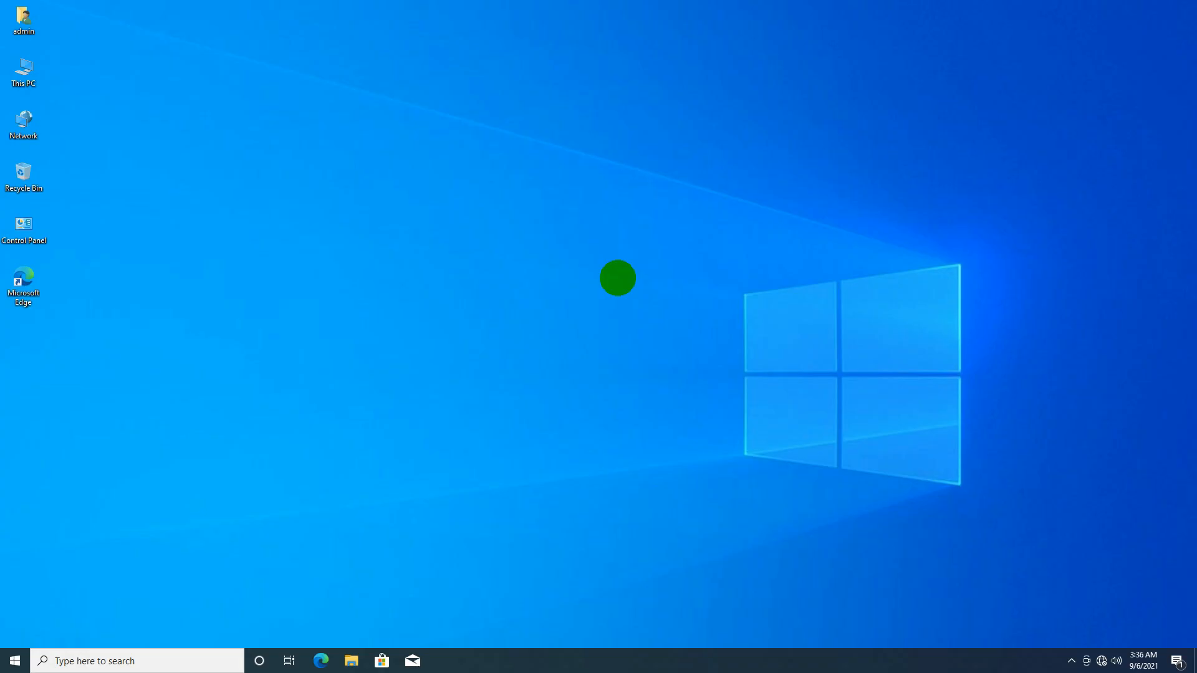